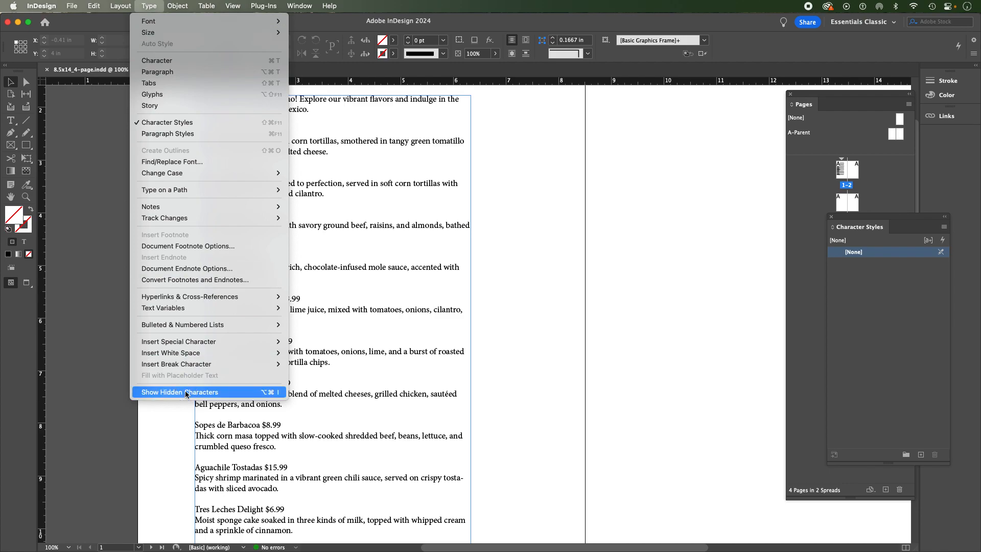
Step: Show the hidden characters in the menu document's text
{"action": "left_click", "coordinate": [185, 392]}
{"action": "scroll", "coordinate": [158, 170], "scroll_direction": "up", "scroll_amount": 3}
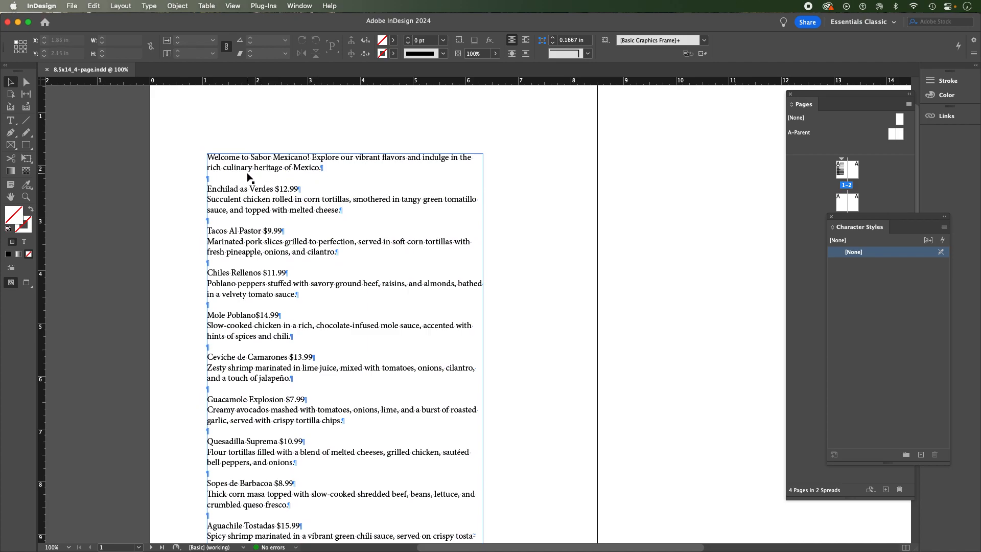
Step: Examine where the paragraph marks separate the welcome text, dish titles, descriptions and empty lines
{"action": "double_click", "coordinate": [319, 169]}
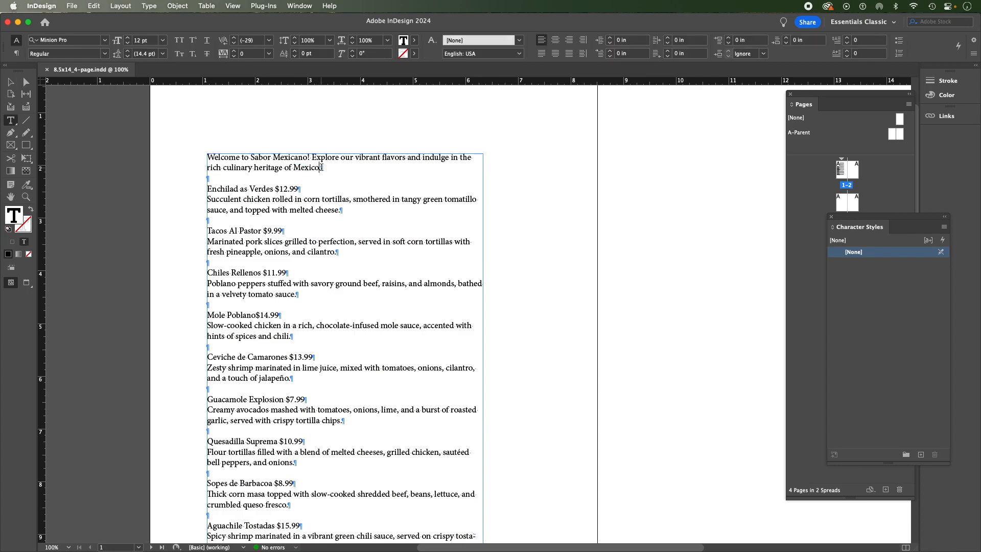
{"action": "left_click_drag", "start_coordinate": [319, 167], "coordinate": [188, 148]}
{"action": "left_click", "coordinate": [256, 156]}
{"action": "left_click_drag", "start_coordinate": [298, 189], "coordinate": [201, 196]}
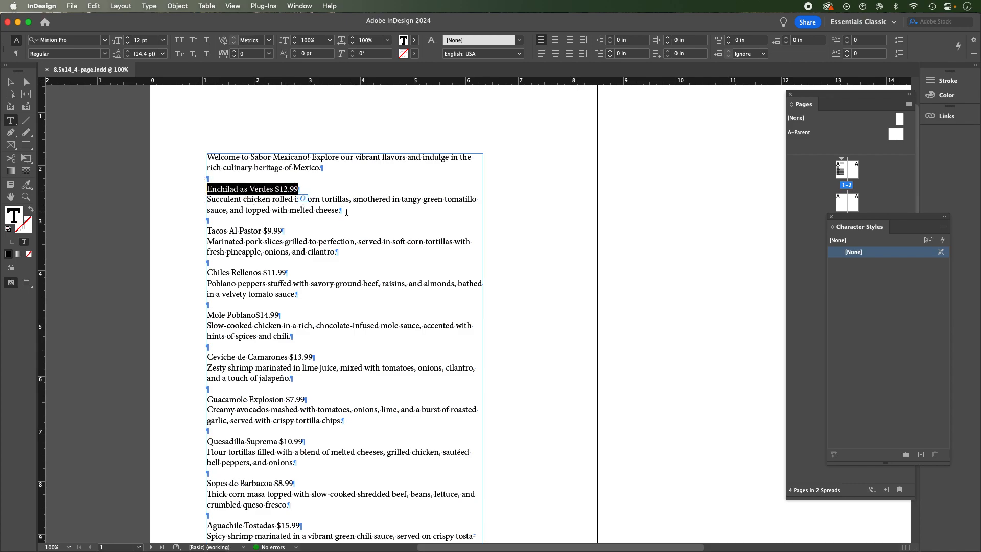
{"action": "left_click_drag", "start_coordinate": [340, 210], "coordinate": [194, 204]}
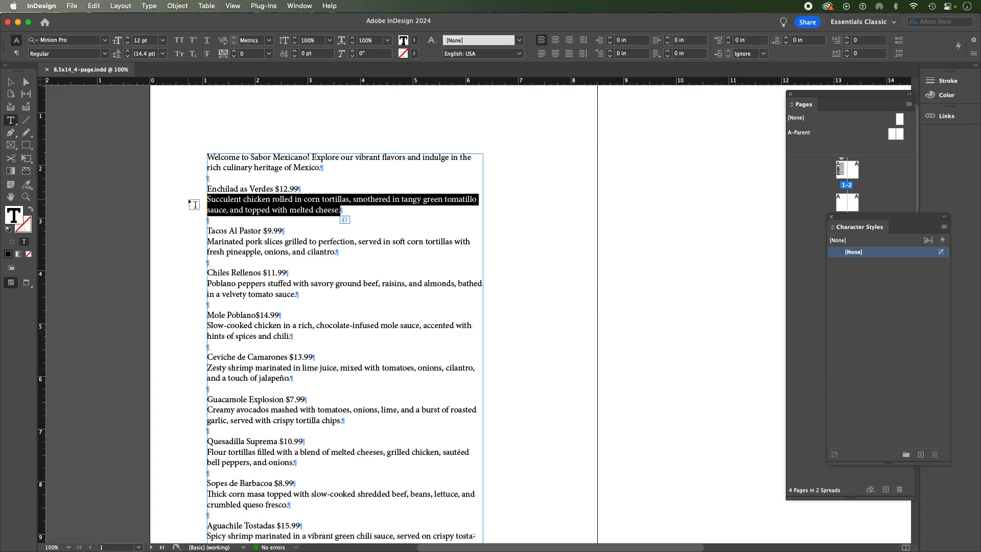
{"action": "left_click", "coordinate": [265, 198]}
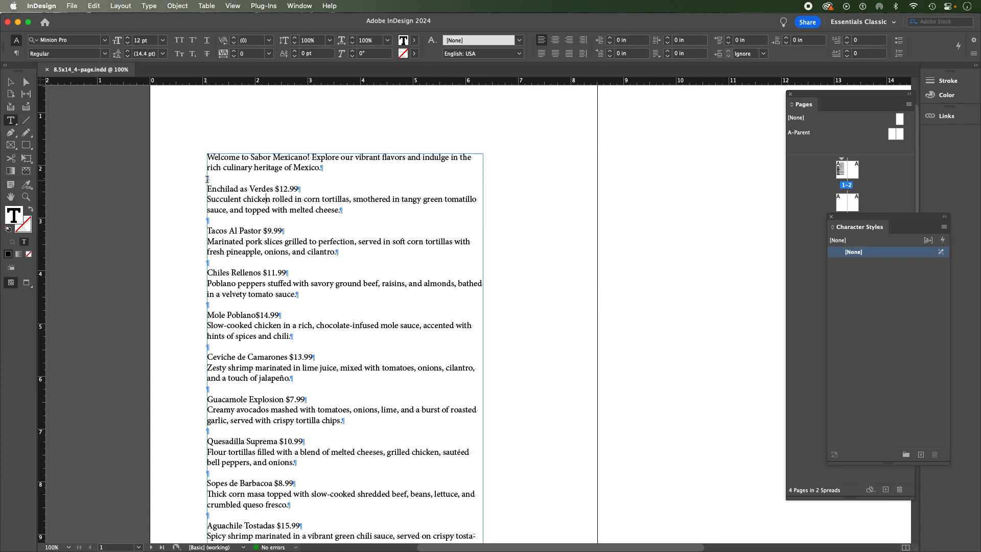
{"action": "left_click", "coordinate": [209, 179]}
{"action": "left_click", "coordinate": [209, 180]}
{"action": "left_click", "coordinate": [209, 180]}
{"action": "left_click", "coordinate": [236, 167]}
{"action": "key", "text": "Escape"}
{"action": "left_click_drag", "start_coordinate": [332, 180], "coordinate": [362, 189]}
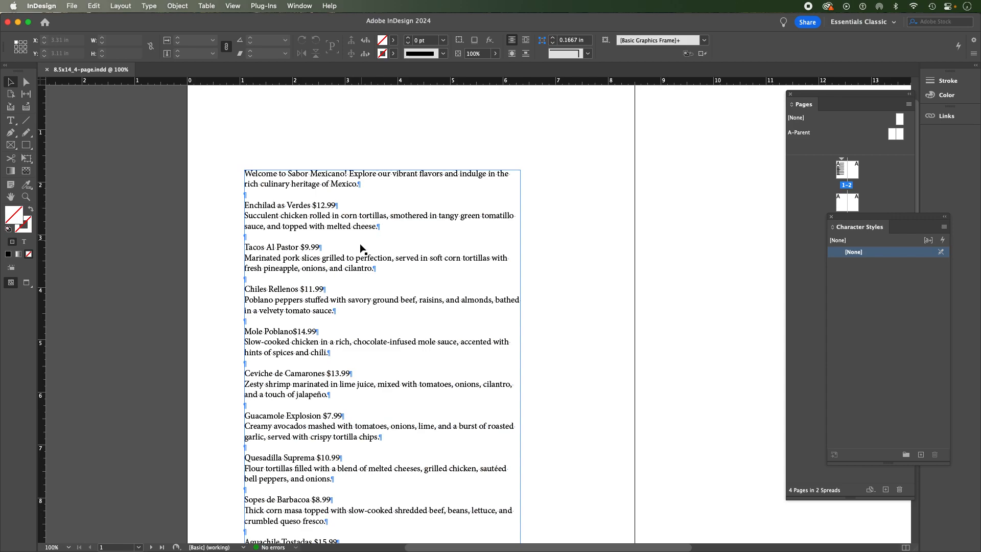
{"action": "left_click_drag", "start_coordinate": [360, 245], "coordinate": [328, 171]}
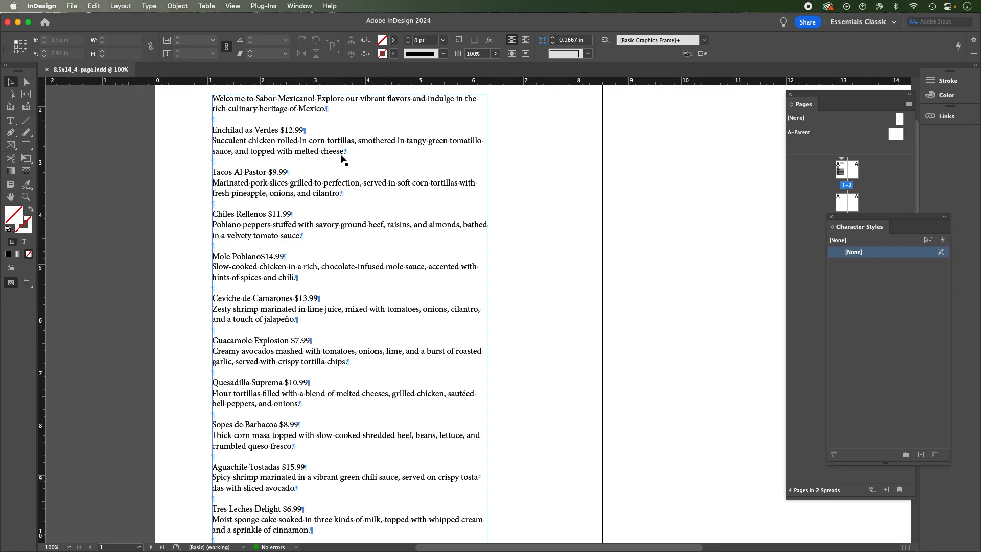
{"action": "left_click_drag", "start_coordinate": [307, 130], "coordinate": [305, 212]}
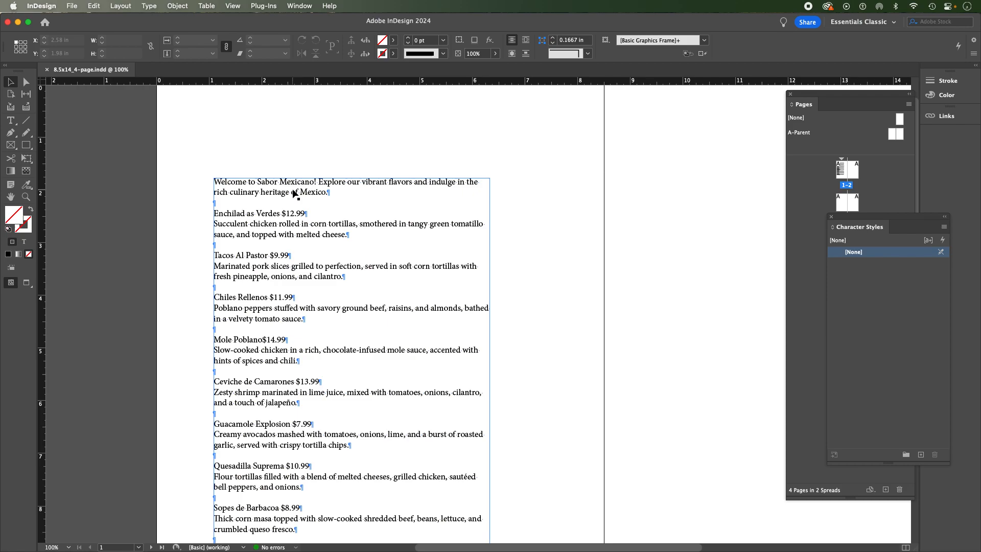
Step: Open the Tabs ruler above the menu text frame
{"action": "left_click", "coordinate": [293, 194]}
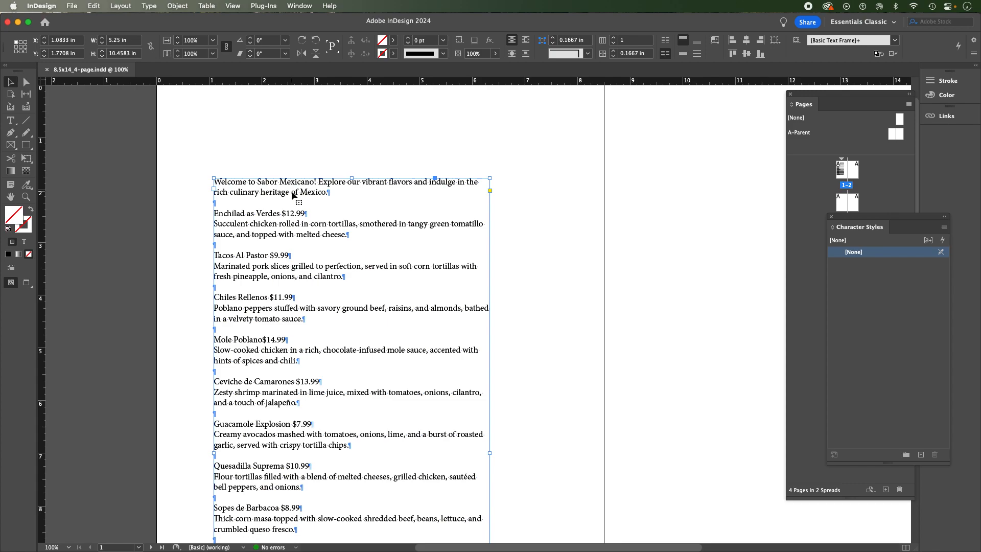
{"action": "key", "text": "super+shift+t"}
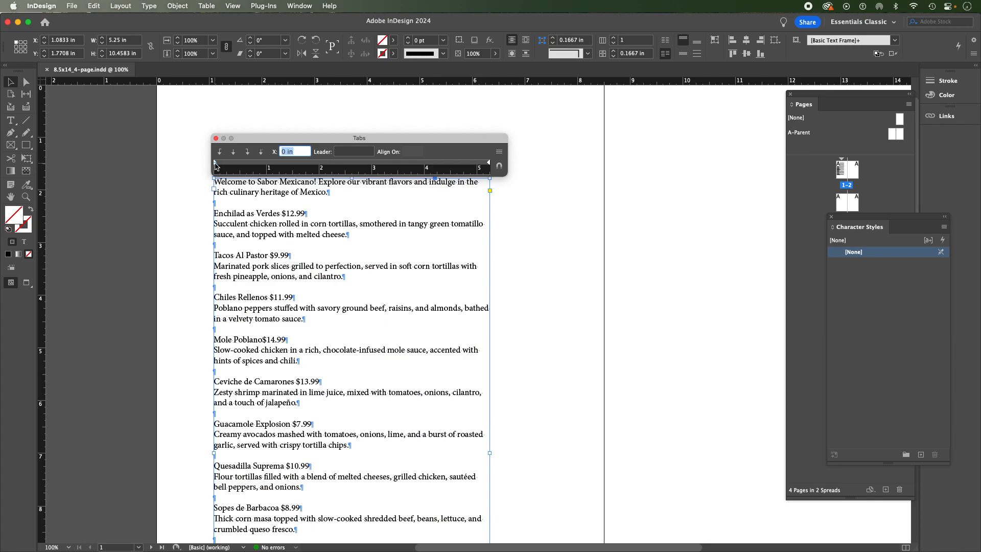
Step: Indent all text in the menu frame by 0.2222 in, and reset the indent to 0 in
{"action": "mouse_move", "coordinate": [215, 165]}
{"action": "left_mouse_down"}
{"action": "mouse_move", "coordinate": [312, 166]}
{"action": "mouse_move", "coordinate": [225, 165]}
{"action": "left_mouse_up"}
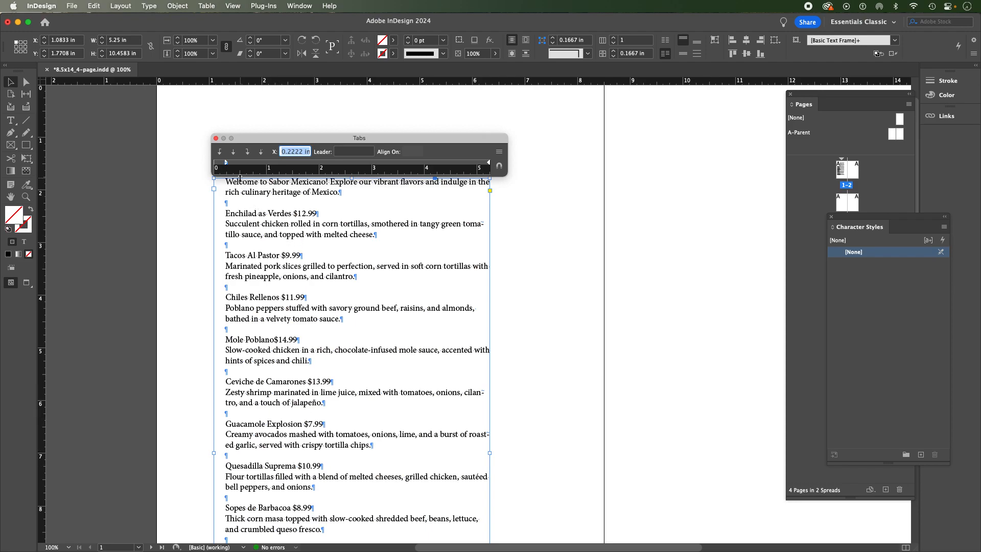
{"action": "type", "text": "0"}
{"action": "key", "text": "Return"}
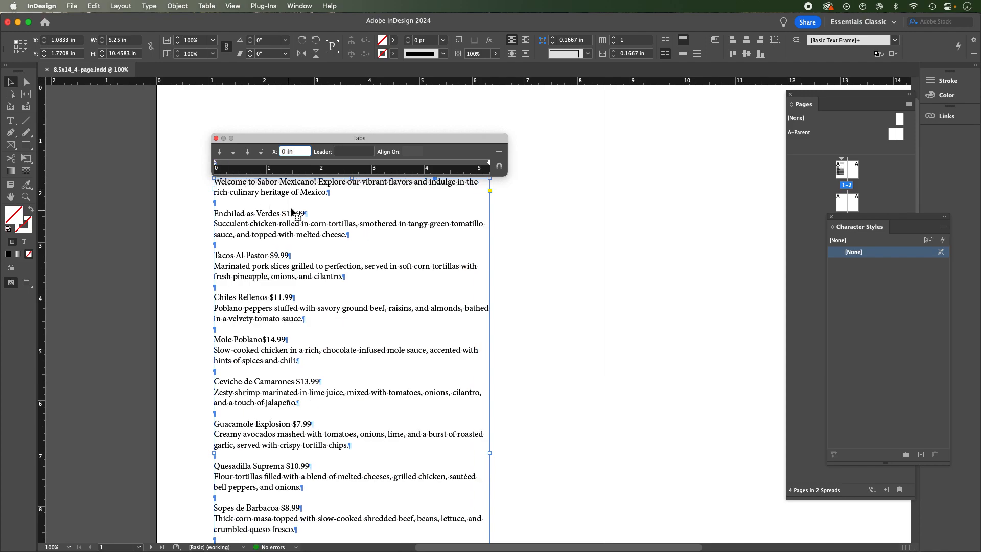
Step: Indent only the welcome paragraph by about 0.3194 in using the tab ruler, and undo the indent
{"action": "double_click", "coordinate": [330, 193]}
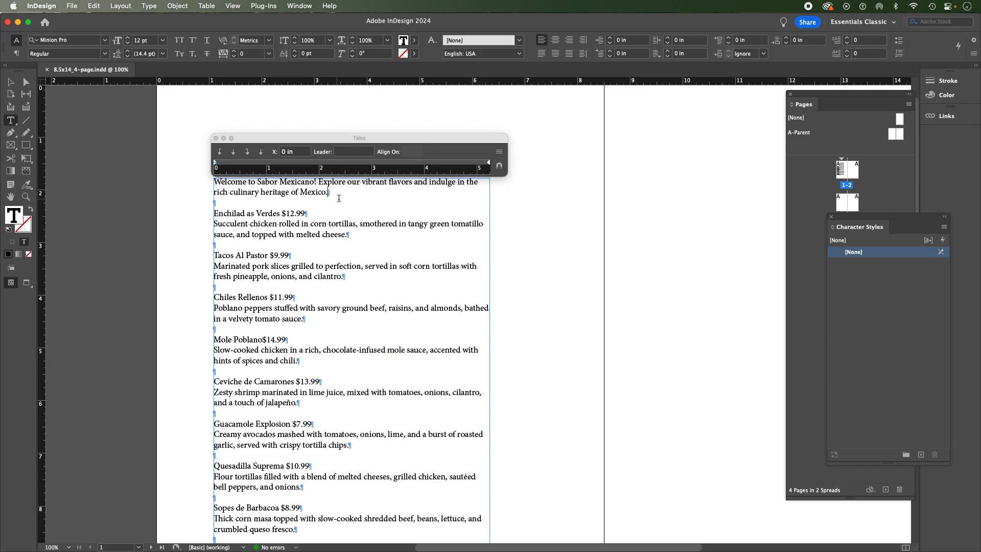
{"action": "left_click_drag", "start_coordinate": [338, 197], "coordinate": [213, 179]}
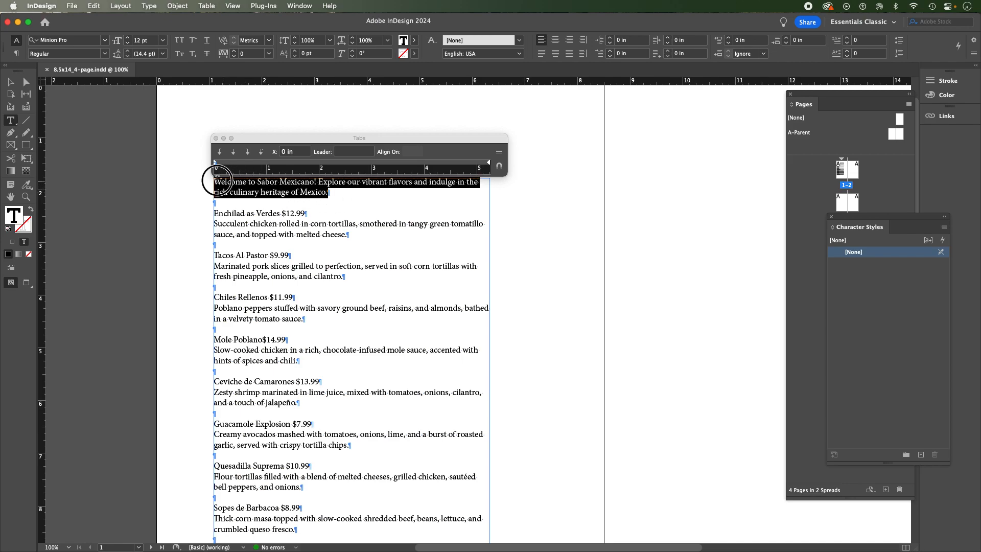
{"action": "left_click", "coordinate": [299, 193]}
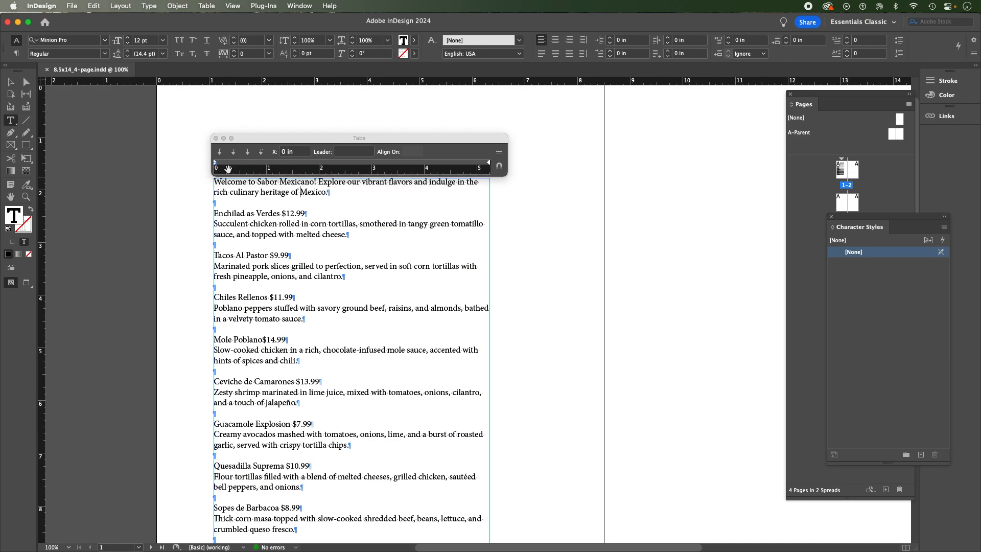
{"action": "left_click_drag", "start_coordinate": [215, 164], "coordinate": [231, 165]}
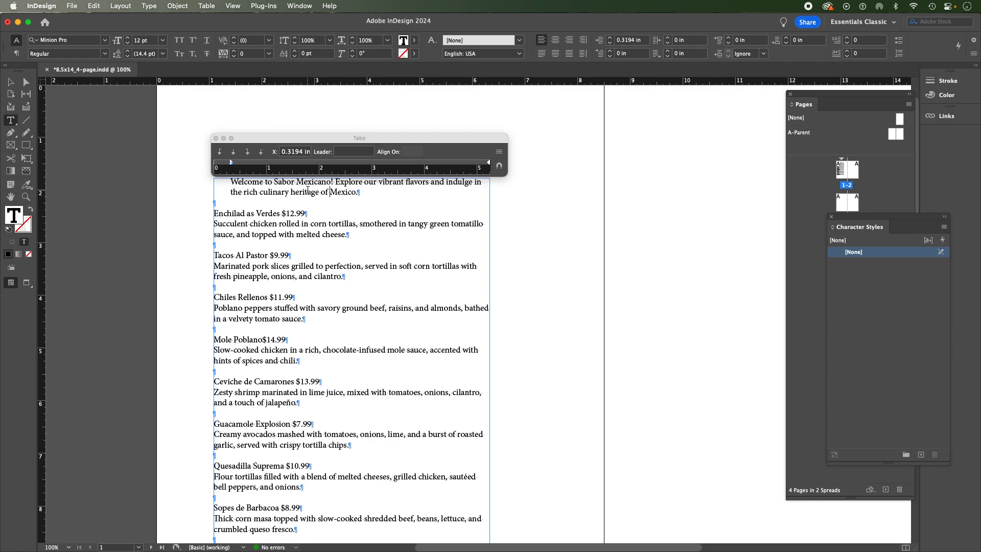
{"action": "key", "text": "super"}
{"action": "key", "text": "super+z"}
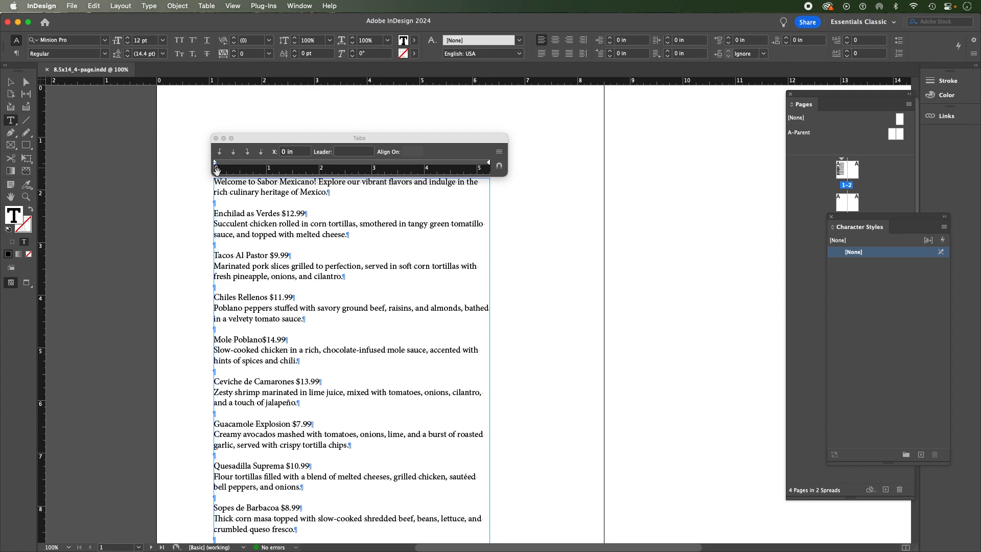
Step: Place the text cursor in the Enchilad as Verdes title line and open the Paragraph settings beside the Tabs ruler
{"action": "left_click", "coordinate": [300, 214]}
{"action": "left_click", "coordinate": [300, 213]}
{"action": "left_click", "coordinate": [152, 6]}
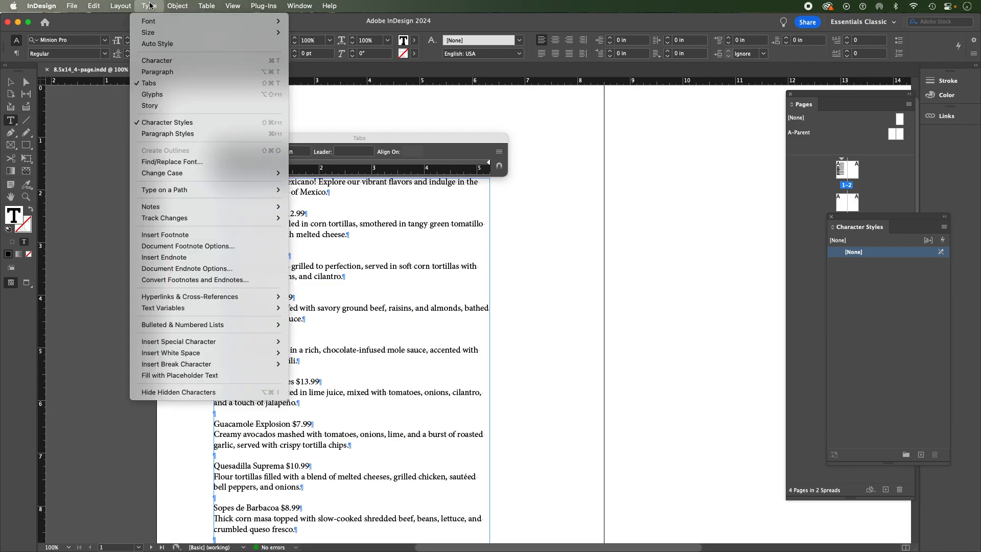
{"action": "left_click", "coordinate": [165, 75]}
{"action": "left_click_drag", "start_coordinate": [536, 149], "coordinate": [543, 140]}
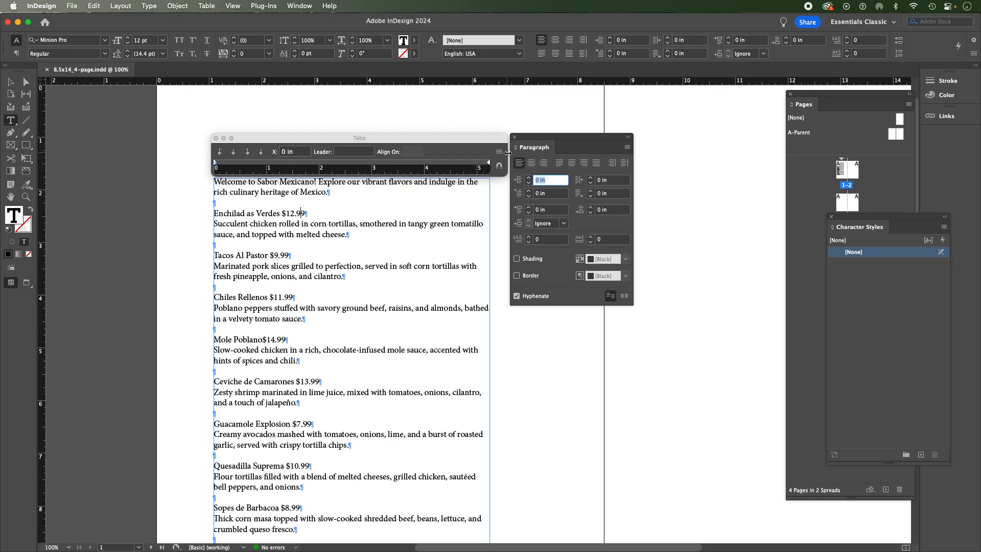
Step: Apply the Bullets list type with the default bullet character to the Enchilad as Verdes line
{"action": "left_click", "coordinate": [627, 148]}
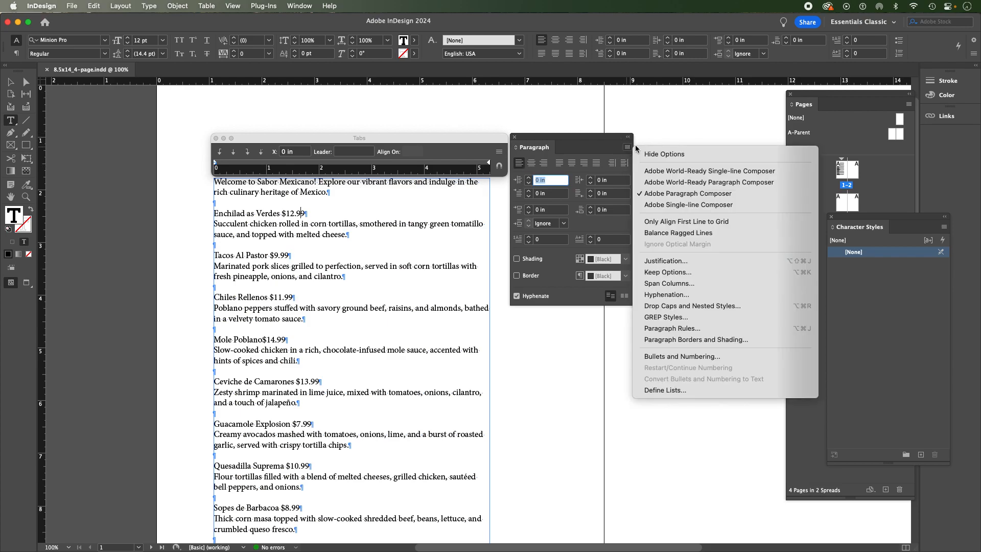
{"action": "left_click", "coordinate": [701, 357]}
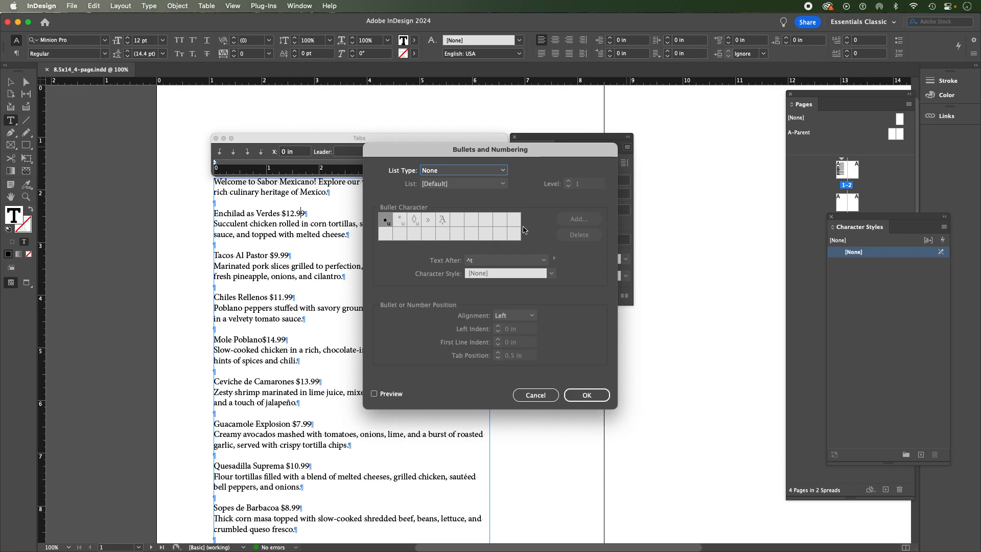
{"action": "left_click", "coordinate": [504, 171]}
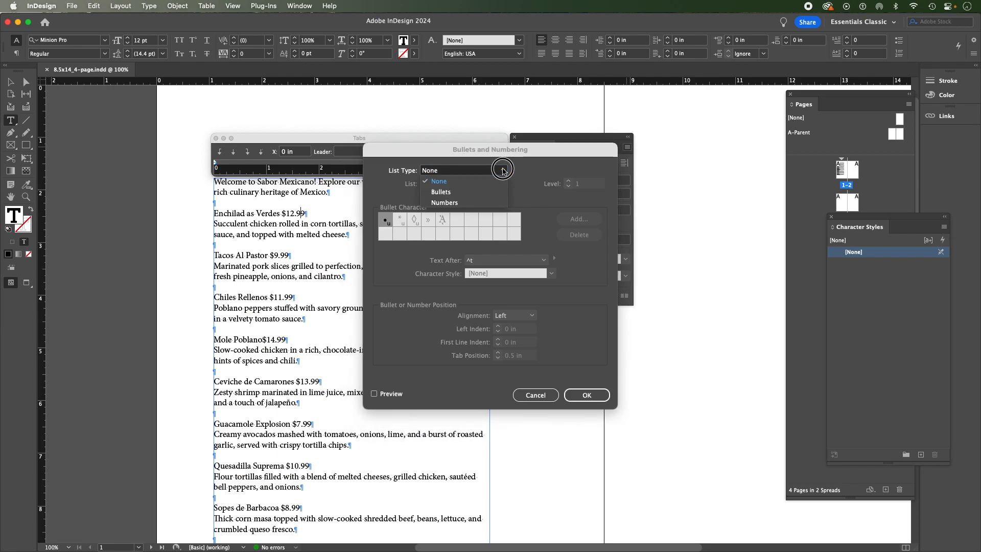
{"action": "left_click", "coordinate": [499, 196]}
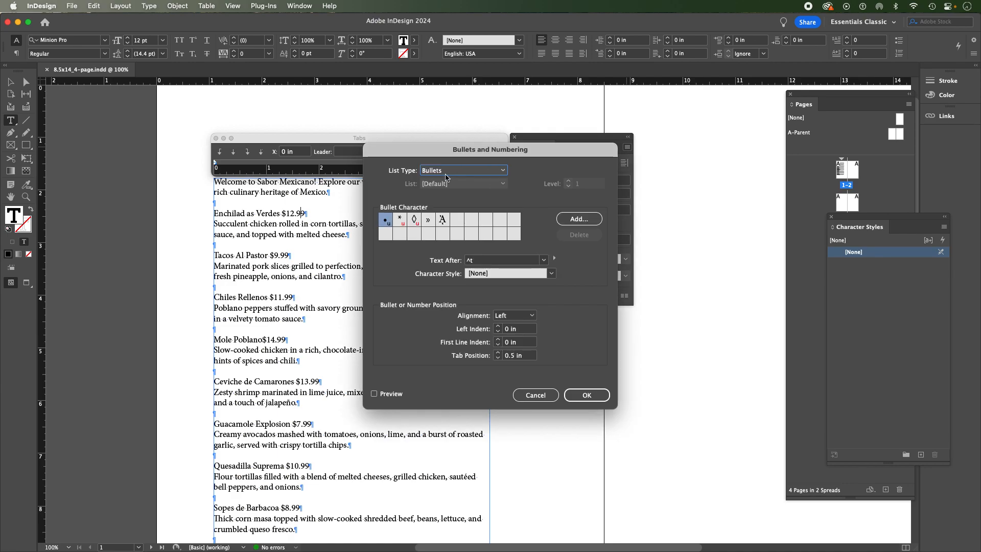
{"action": "left_click", "coordinate": [589, 398]}
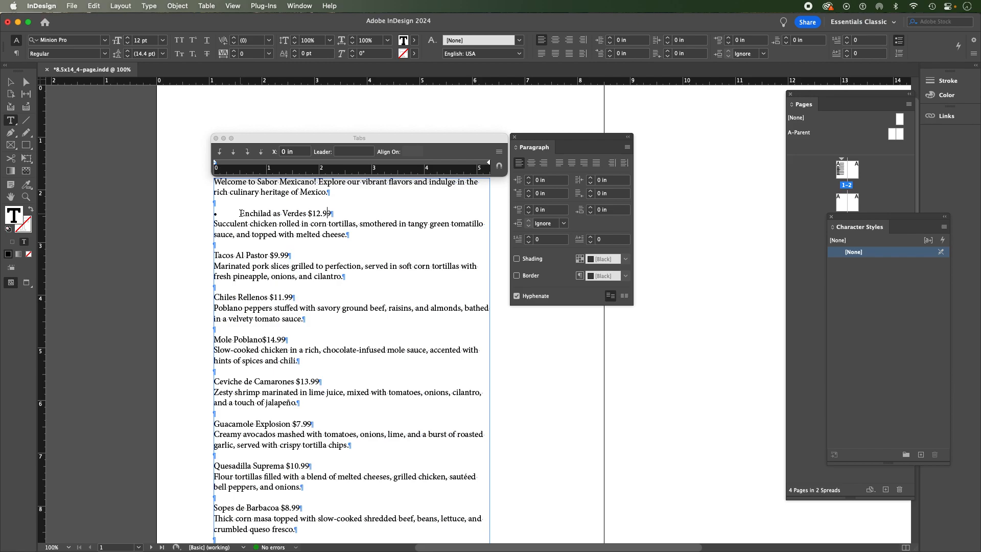
Step: Set the bulleted line's left indent to 0.2778 in, try a tab stop at 0.375 in and remove that stop
{"action": "left_click", "coordinate": [218, 213]}
{"action": "left_click", "coordinate": [242, 214]}
{"action": "left_click_drag", "start_coordinate": [220, 165], "coordinate": [235, 166]}
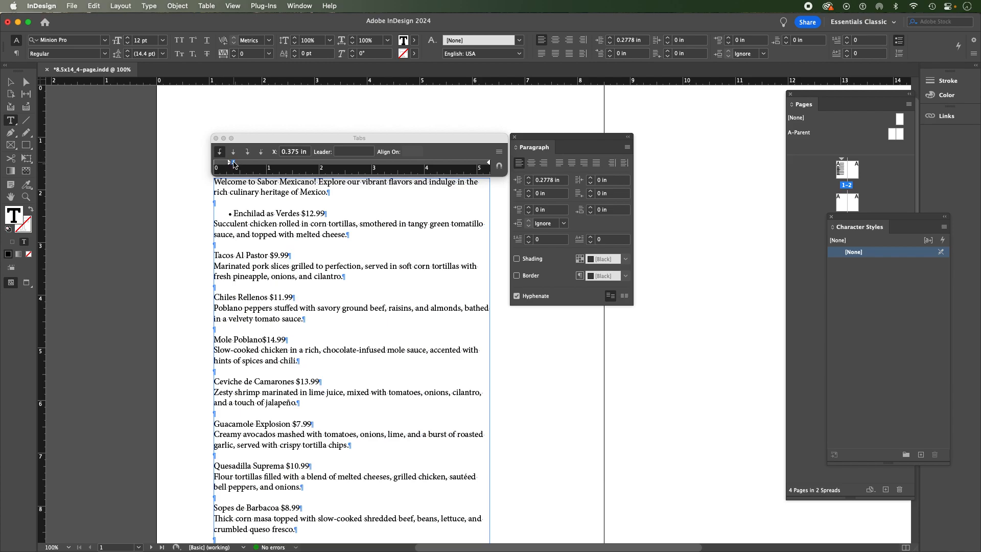
{"action": "left_click_drag", "start_coordinate": [234, 164], "coordinate": [253, 198]}
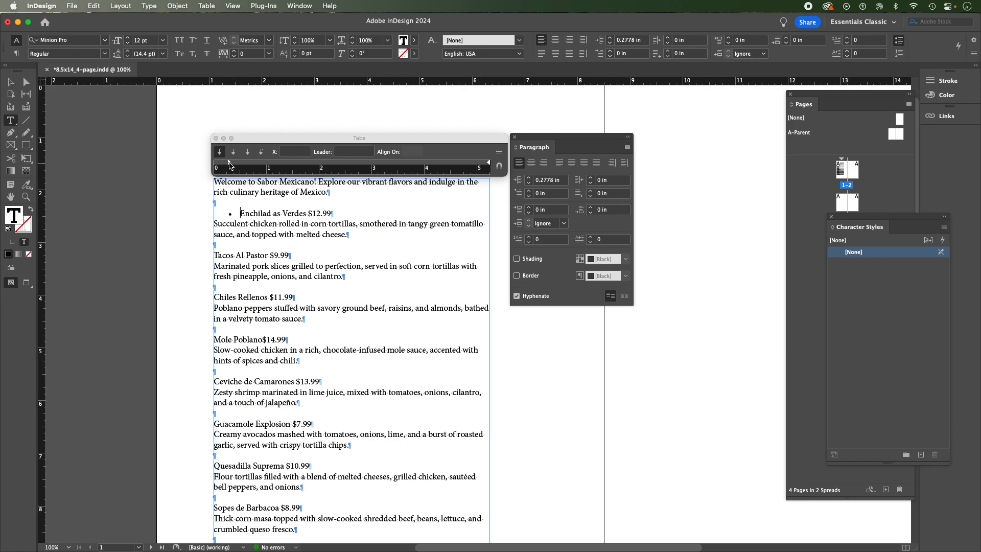
Step: Give the bulleted line a hanging indent with a 0.1111 in left indent and a -0.1111 in first-line indent
{"action": "left_click_drag", "start_coordinate": [229, 163], "coordinate": [234, 164]}
{"action": "left_click_drag", "start_coordinate": [234, 163], "coordinate": [214, 163]}
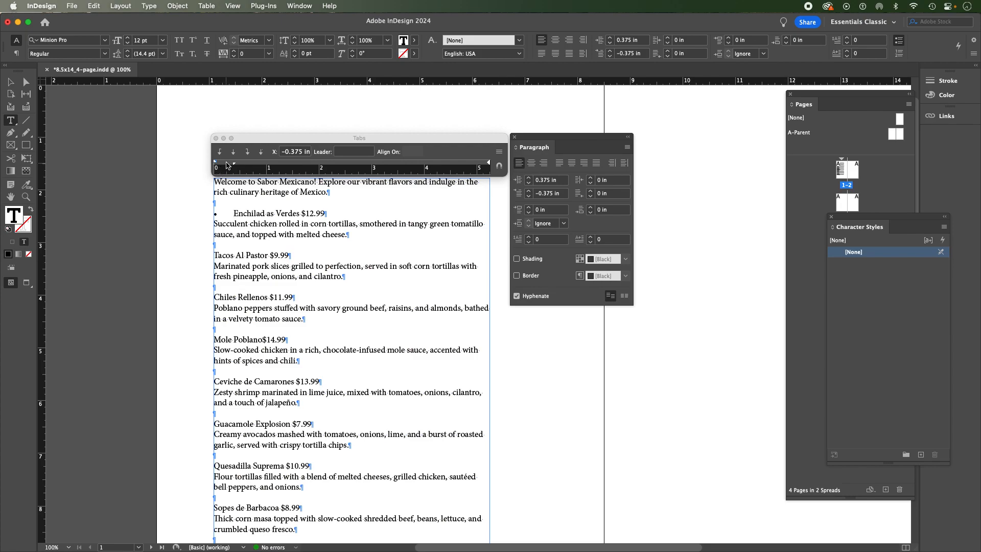
{"action": "left_click", "coordinate": [235, 165]}
{"action": "mouse_move", "coordinate": [217, 163]}
{"action": "left_mouse_down"}
{"action": "mouse_move", "coordinate": [231, 164]}
{"action": "mouse_move", "coordinate": [220, 164]}
{"action": "left_mouse_up"}
{"action": "left_click", "coordinate": [235, 164]}
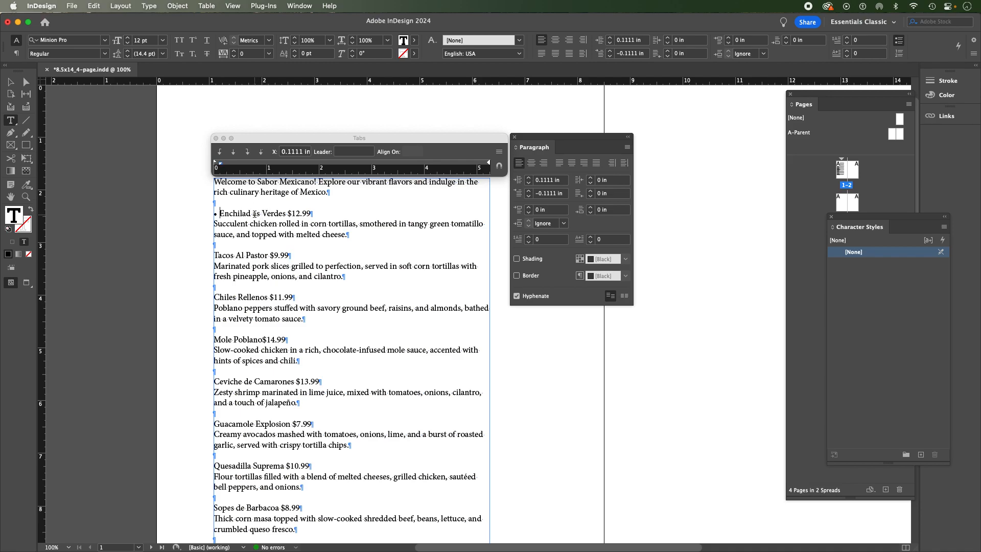
Step: Remove the bullet from the Enchilad as Verdes line
{"action": "left_click", "coordinate": [219, 213]}
{"action": "key", "text": "Tab"}
{"action": "left_click", "coordinate": [148, 6]}
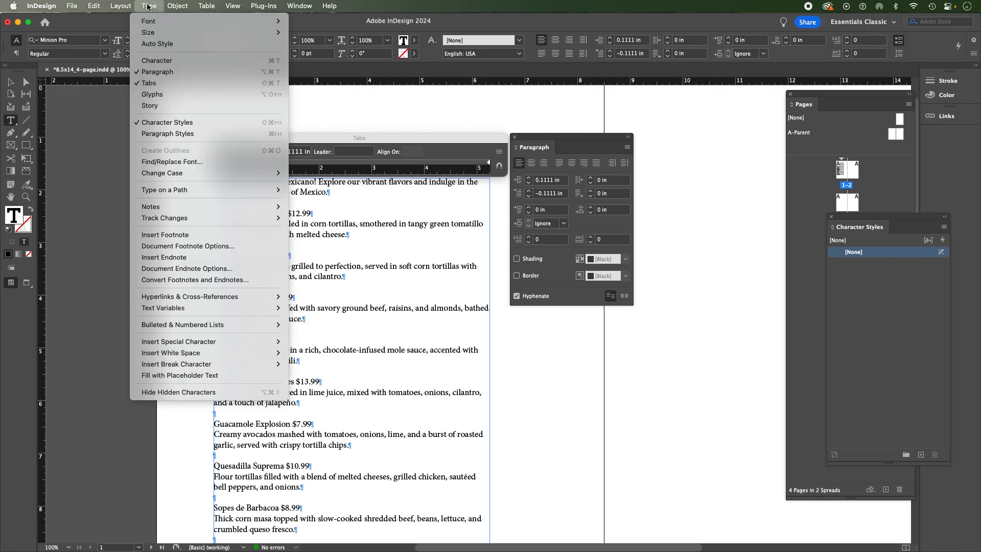
{"action": "mouse_move", "coordinate": [199, 325]}
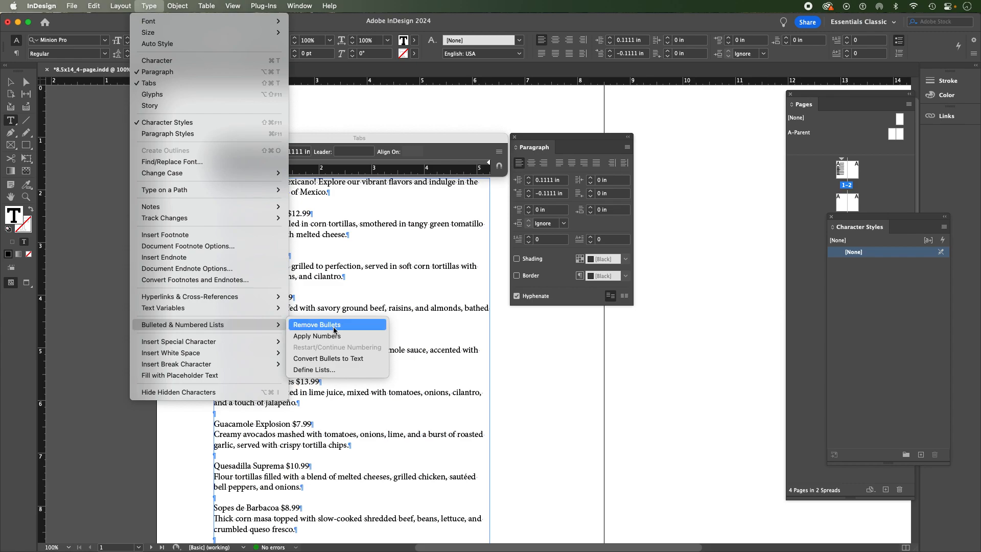
{"action": "left_click", "coordinate": [331, 327]}
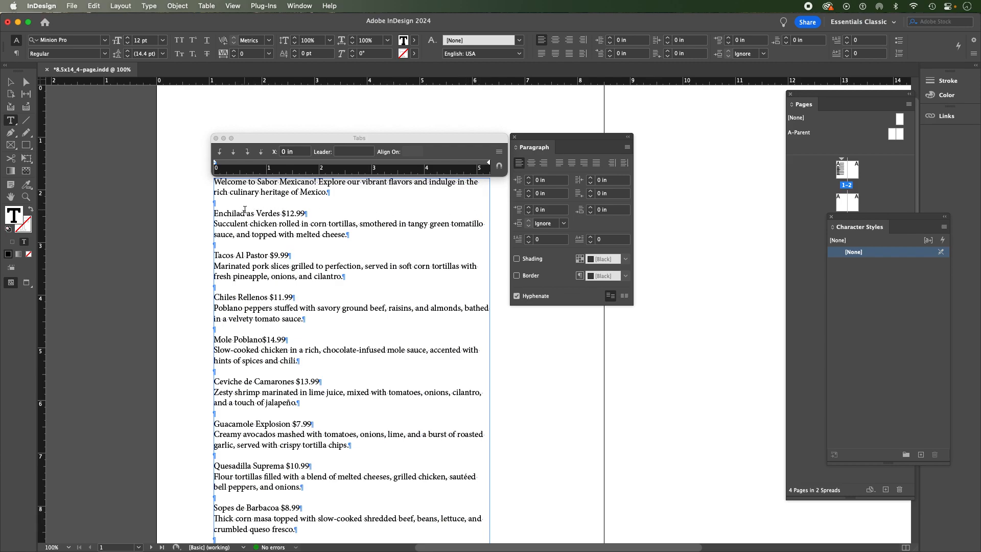
Step: Insert six tabs between the Enchilad as Verdes title and its $12.99 price
{"action": "left_click", "coordinate": [281, 213]}
{"action": "key", "text": "Tab"}
{"action": "key", "text": "Tab"}
{"action": "key", "text": "Tab"}
{"action": "key", "text": "Tab"}
{"action": "key", "text": "Tab"}
{"action": "key", "text": "Tab"}
Step: Delete the tabs before the Enchilad as Verdes price and the spaces before the Tacos Al Pastor, Chiles Rellenos and Ceviche de Camarones prices
{"action": "left_click_drag", "start_coordinate": [463, 214], "coordinate": [281, 208]}
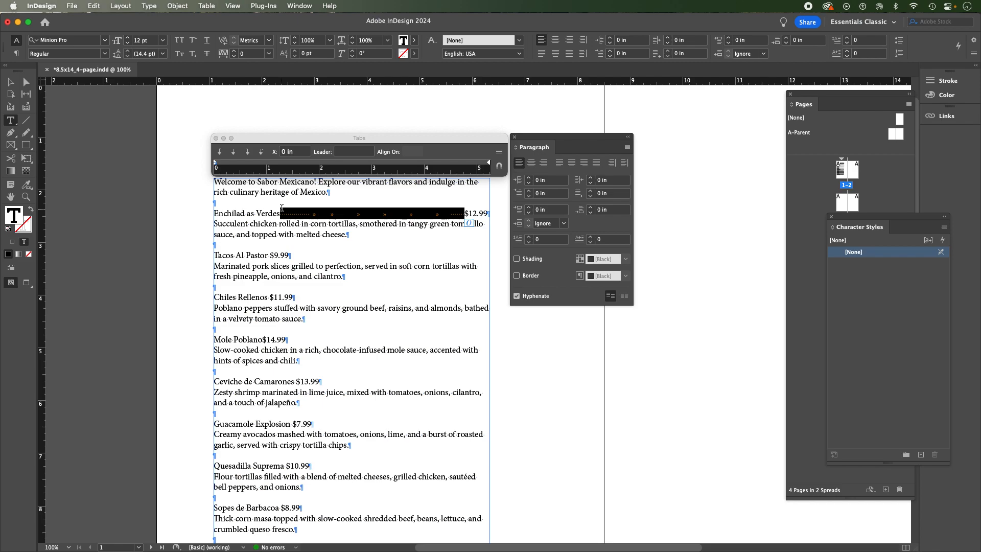
{"action": "key", "text": "BackSpace"}
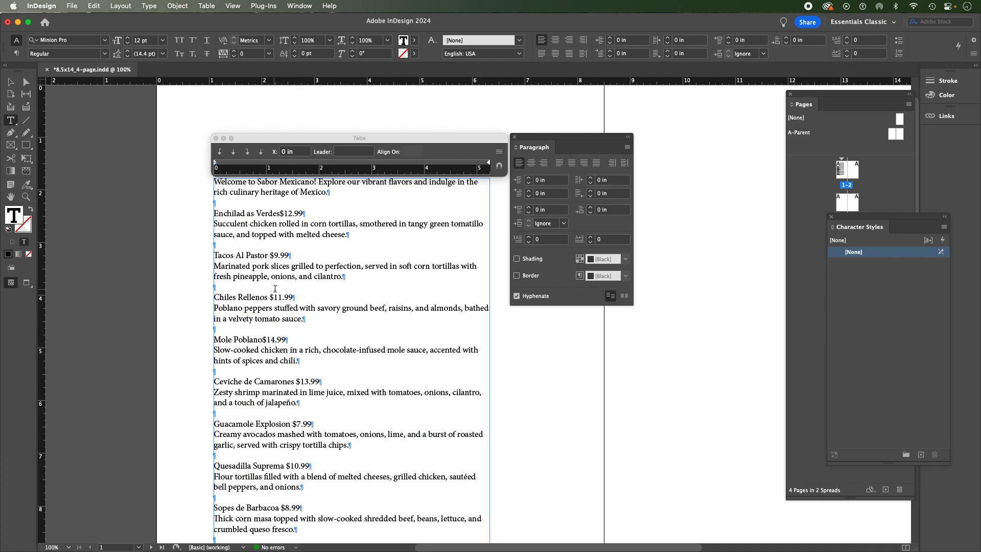
{"action": "left_click", "coordinate": [269, 255]}
{"action": "key", "text": "BackSpace"}
{"action": "left_click", "coordinate": [270, 297]}
{"action": "key", "text": "BackSpace"}
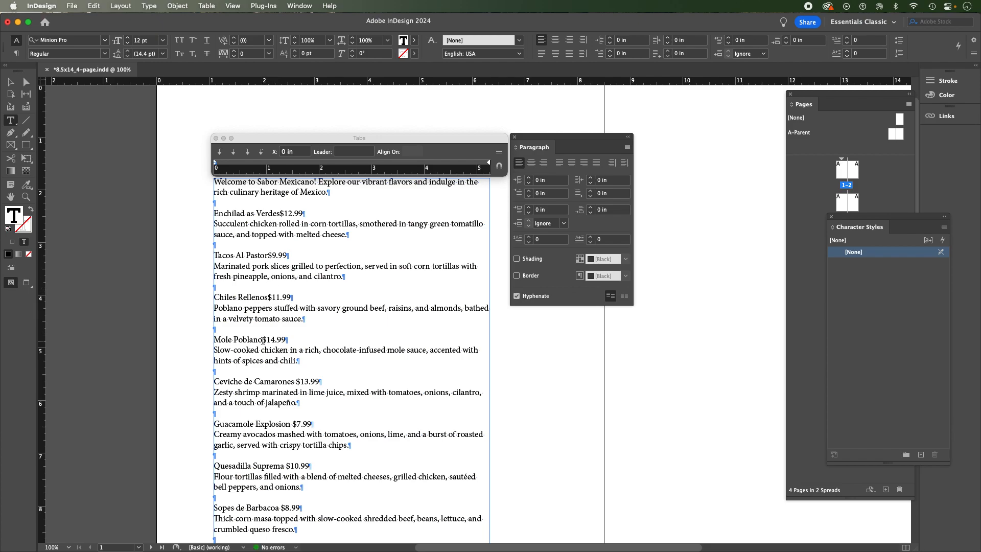
{"action": "left_click", "coordinate": [295, 381]}
{"action": "key", "text": "BackSpace"}
Step: Remove the space before each price from Guacamole Explosion down to Tres Leches Delight
{"action": "scroll", "coordinate": [296, 381], "scroll_direction": "down", "scroll_amount": 5}
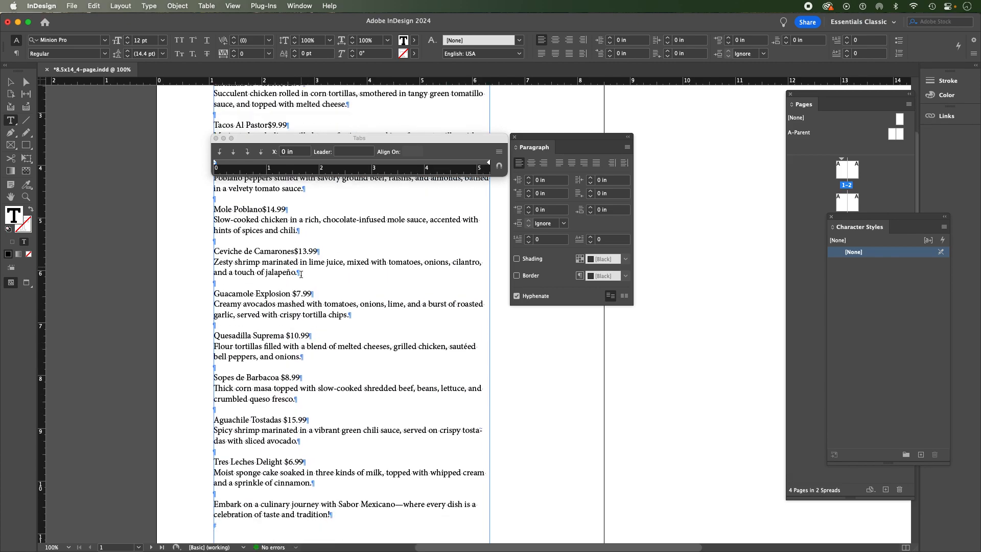
{"action": "left_click", "coordinate": [294, 294]}
{"action": "key", "text": "BackSpace"}
{"action": "left_click", "coordinate": [286, 335]}
{"action": "key", "text": "BackSpace"}
{"action": "left_click", "coordinate": [281, 377]}
{"action": "key", "text": "BackSpace"}
{"action": "left_click", "coordinate": [285, 420]}
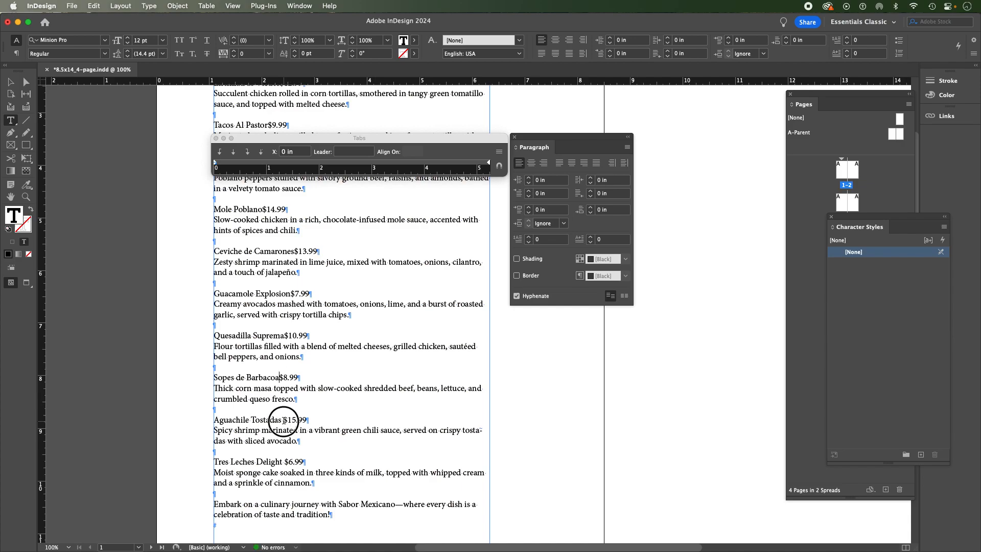
{"action": "key", "text": "BackSpace"}
{"action": "left_click", "coordinate": [285, 461]}
{"action": "key", "text": "BackSpace"}
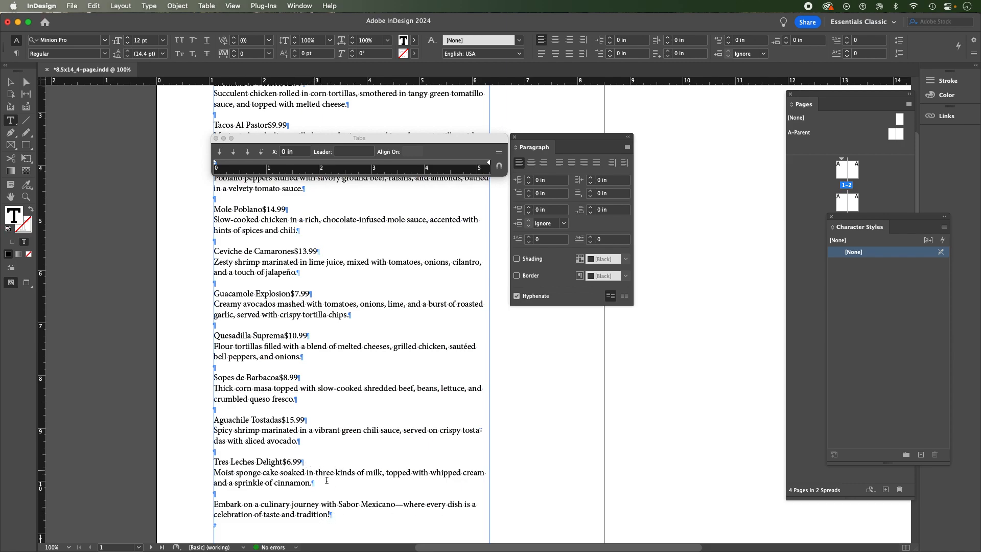
Step: Add a right-justified tab stop at 5 in to all text from the Enchilad as Verdes title to the closing paragraph
{"action": "left_click_drag", "start_coordinate": [339, 515], "coordinate": [179, 272]}
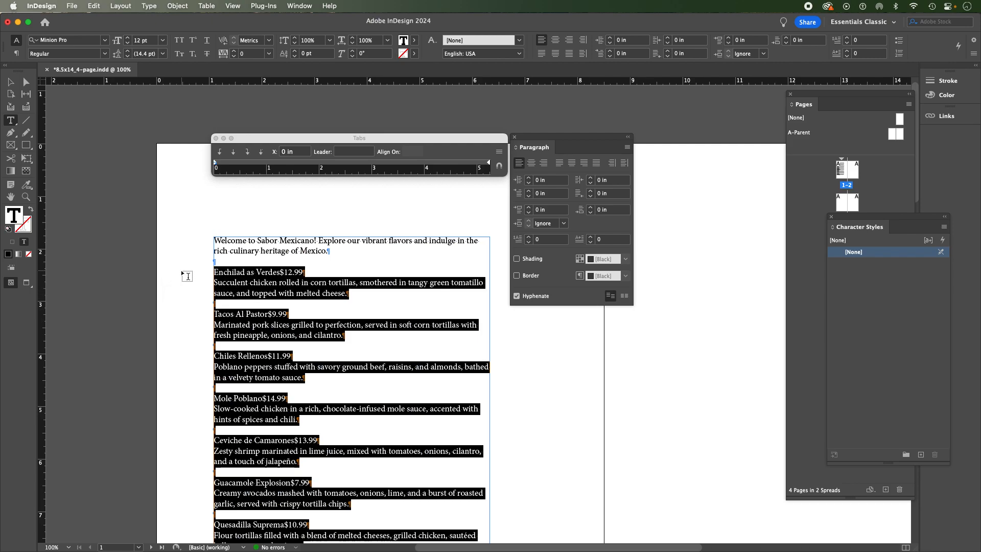
{"action": "left_click", "coordinate": [248, 153]}
{"action": "left_click", "coordinate": [343, 163]}
{"action": "left_click_drag", "start_coordinate": [342, 164], "coordinate": [404, 167]}
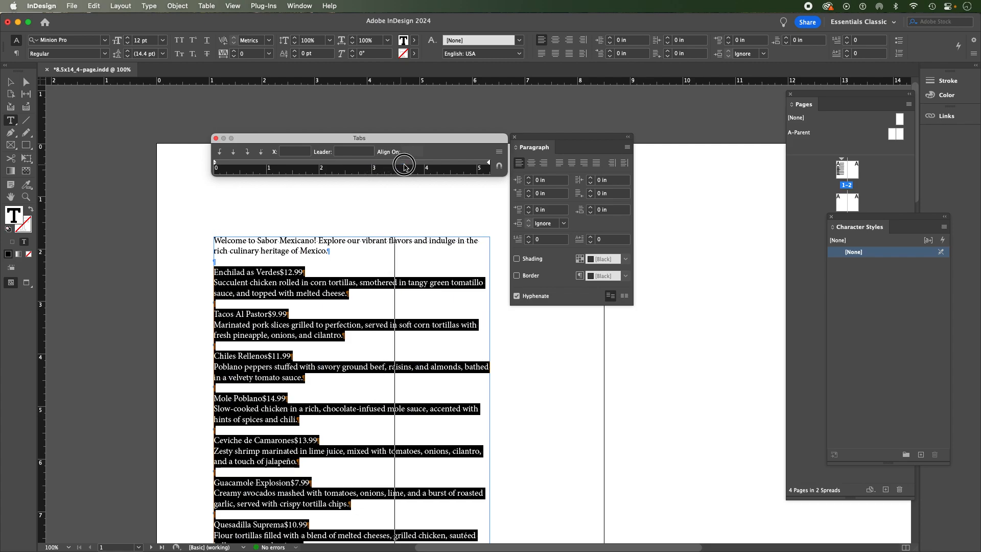
{"action": "left_click_drag", "start_coordinate": [394, 164], "coordinate": [478, 165]}
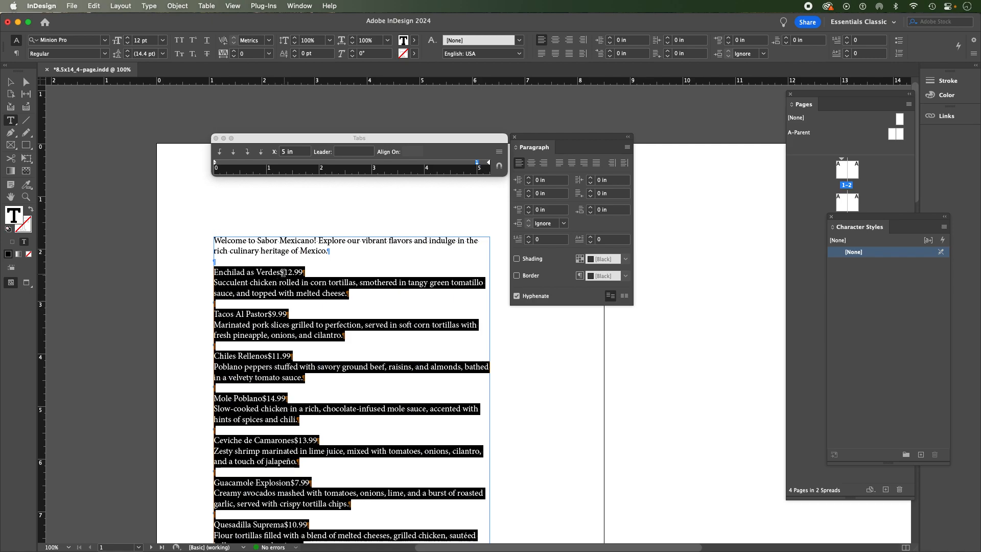
Step: Insert one tab before the price of Enchilad as Verdes, Tacos Al Pastor, Chiles Rellenos and Mole Poblano
{"action": "left_click", "coordinate": [281, 272]}
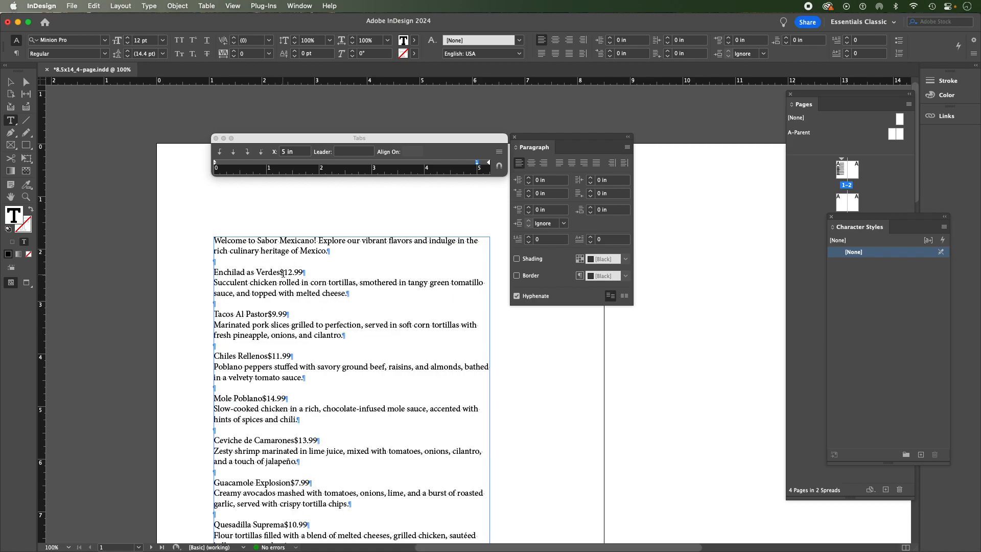
{"action": "key", "text": "Tab"}
{"action": "left_click", "coordinate": [268, 314]}
{"action": "key", "text": "Tab"}
{"action": "left_click", "coordinate": [267, 356]}
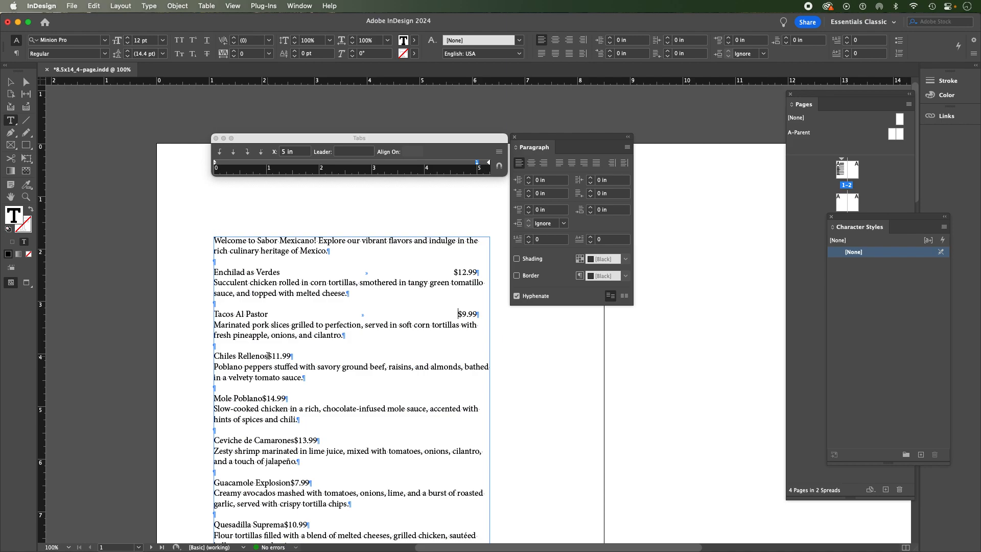
{"action": "key", "text": "Tab"}
{"action": "left_click", "coordinate": [263, 401]}
{"action": "key", "text": "Tab"}
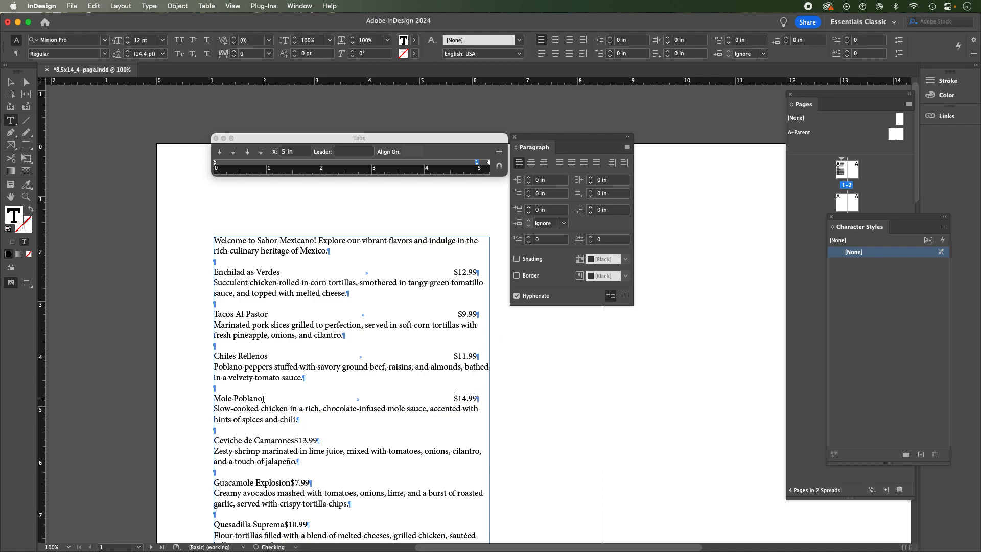
Step: Insert one tab before the price of Ceviche de Camarones, Guacamole Explosion and Quesadilla Suprema
{"action": "scroll", "coordinate": [363, 375], "scroll_direction": "down", "scroll_amount": 5}
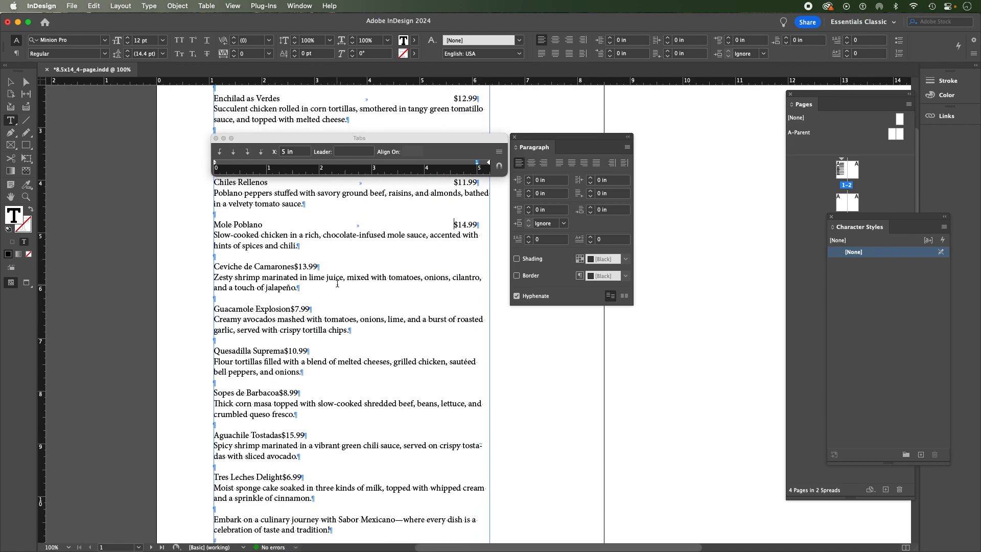
{"action": "left_click", "coordinate": [295, 266]}
{"action": "key", "text": "Tab"}
{"action": "left_click", "coordinate": [291, 309]}
{"action": "key", "text": "Tab"}
{"action": "left_click", "coordinate": [286, 351]}
{"action": "key", "text": "Tab"}
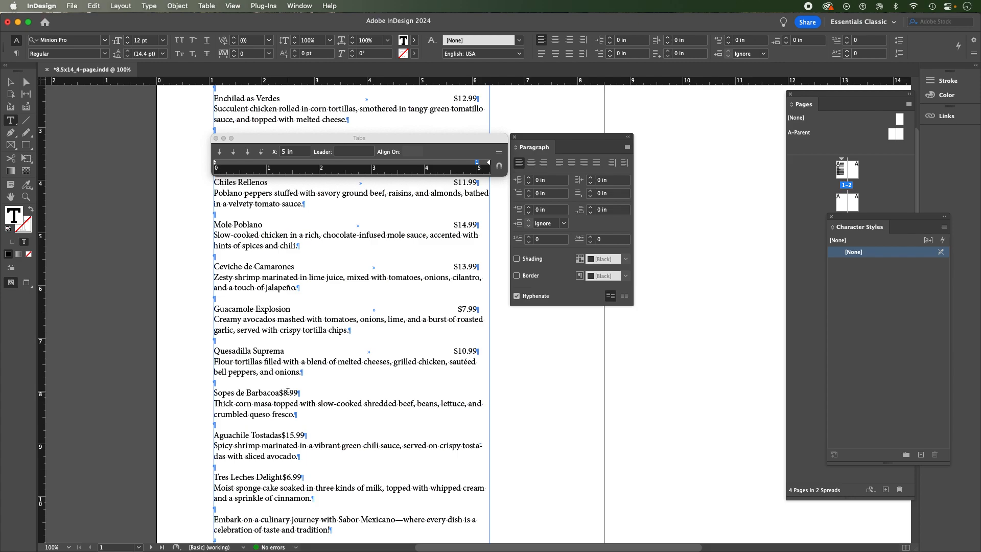
Step: Insert one tab before the price of Sopes de Barbacoa, Aguachile Tostadas and Tres Leches Delight
{"action": "key", "text": "Tab"}
{"action": "left_click", "coordinate": [281, 435]}
{"action": "key", "text": "Tab"}
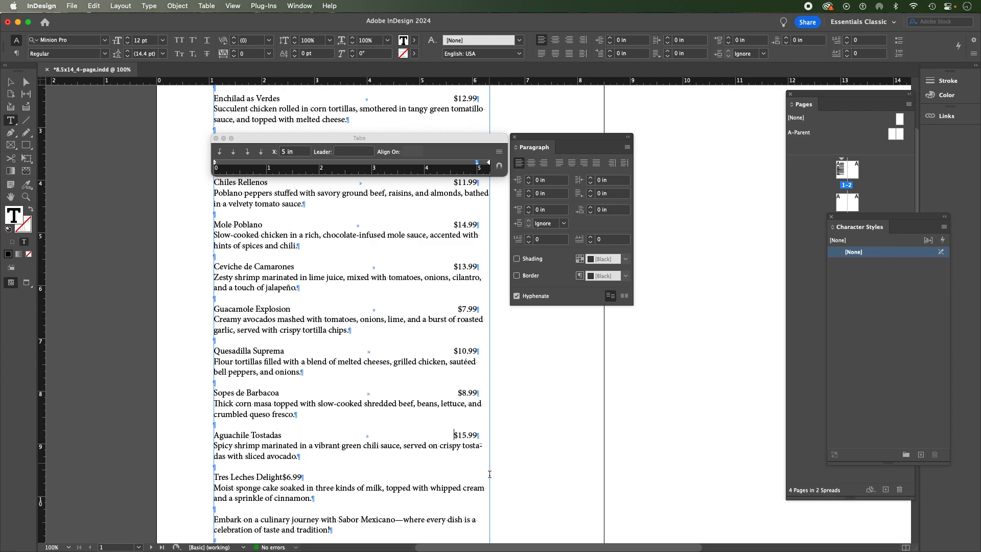
{"action": "left_click", "coordinate": [282, 476]}
{"action": "key", "text": "Tab"}
Step: Select the text from the Enchilad as Verdes description onward and add a left-justified tab stop at 0.5 in
{"action": "scroll", "coordinate": [380, 469], "scroll_direction": "down", "scroll_amount": 3}
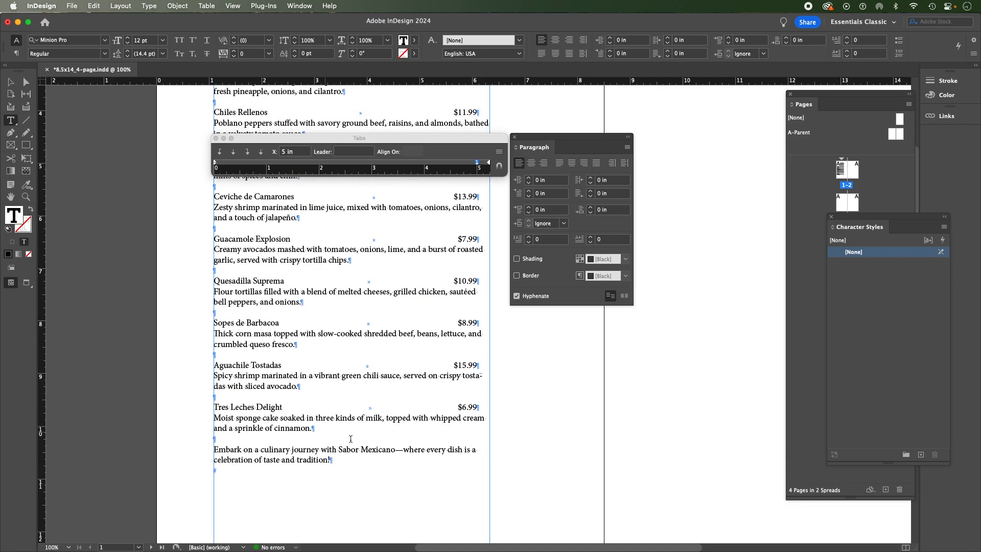
{"action": "scroll", "coordinate": [350, 438], "scroll_direction": "up", "scroll_amount": 6}
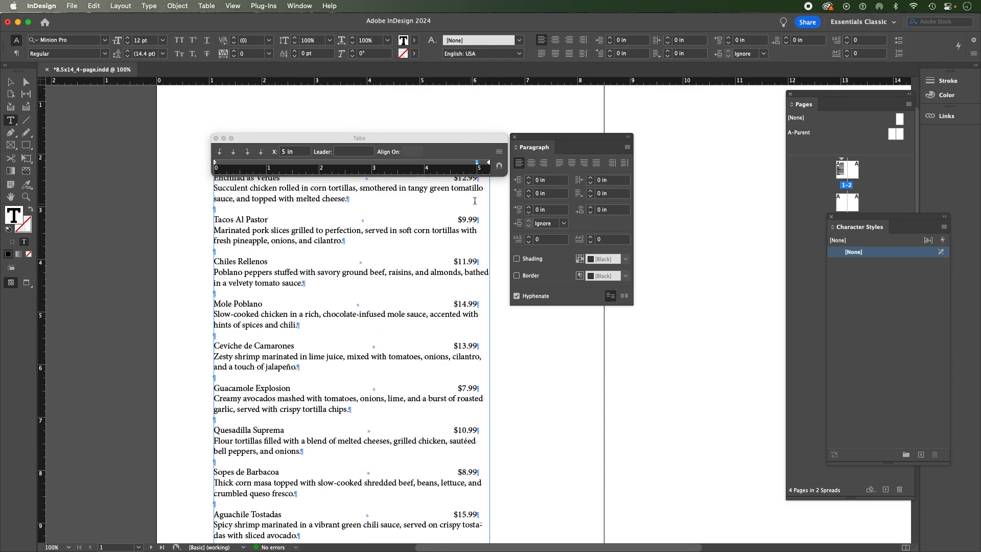
{"action": "scroll", "coordinate": [446, 252], "scroll_direction": "up", "scroll_amount": 4}
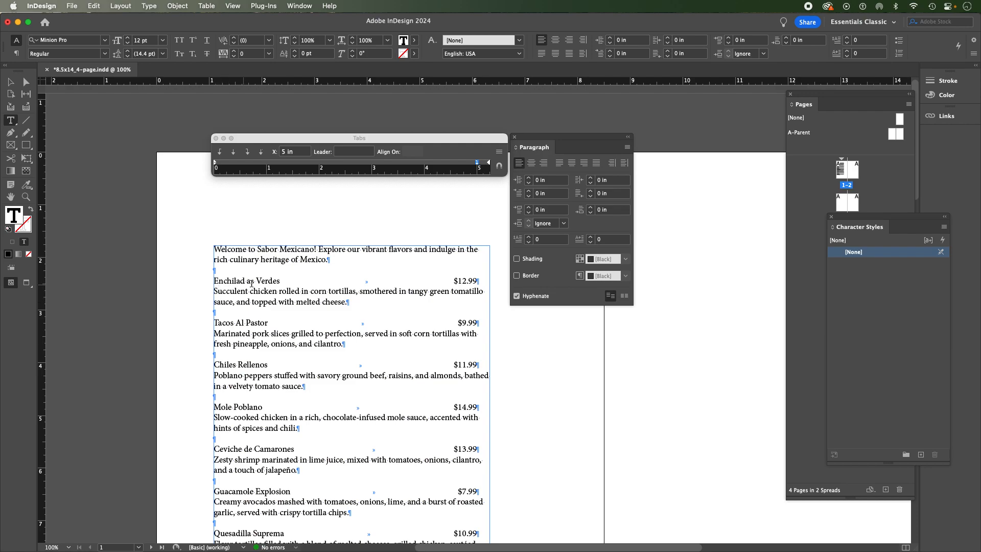
{"action": "left_click", "coordinate": [214, 291]}
{"action": "left_click_drag", "start_coordinate": [214, 291], "coordinate": [428, 457]}
{"action": "scroll", "coordinate": [372, 442], "scroll_direction": "up", "scroll_amount": 5}
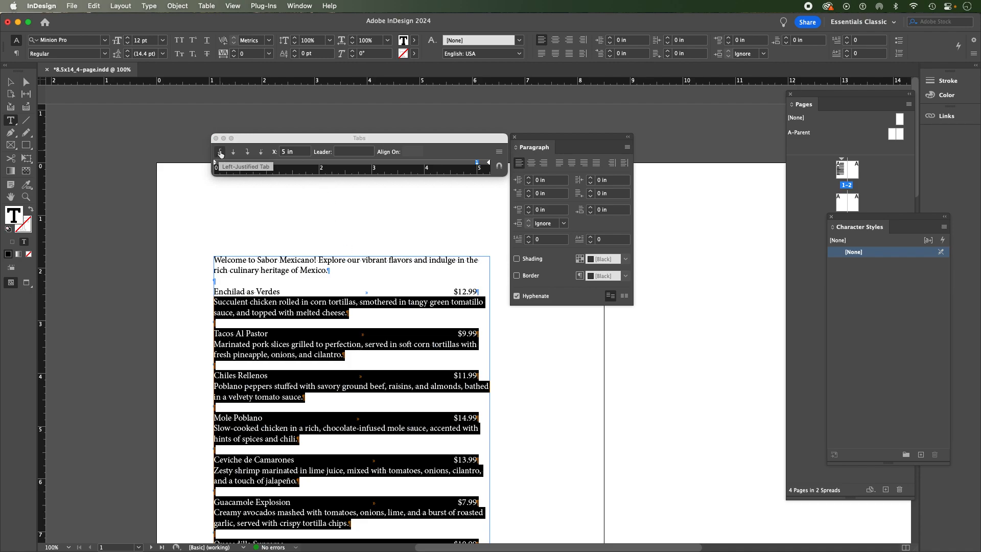
{"action": "left_click_drag", "start_coordinate": [225, 163], "coordinate": [240, 165]}
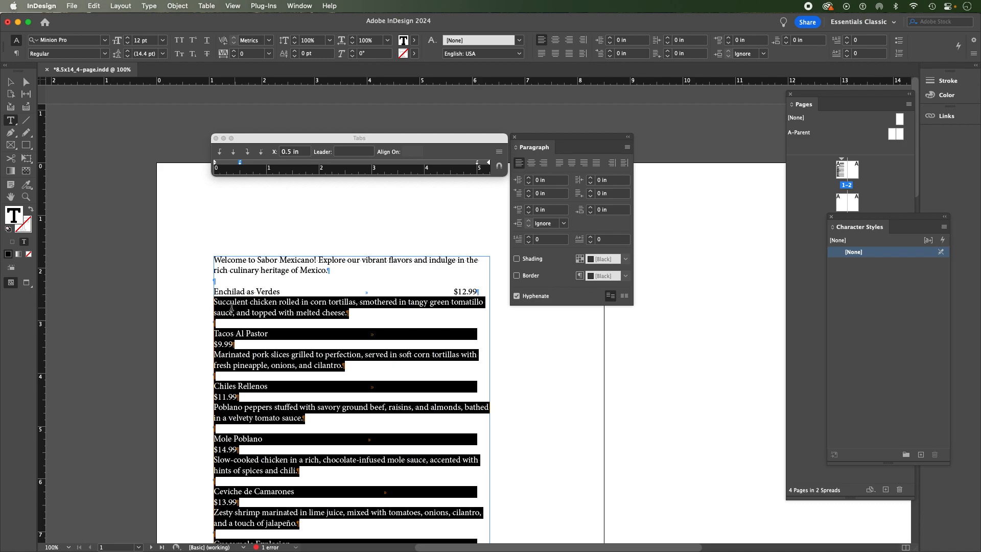
Step: Insert a tab at the start of each dish description from Enchilad as Verdes through Guacamole Explosion
{"action": "left_click", "coordinate": [214, 301]}
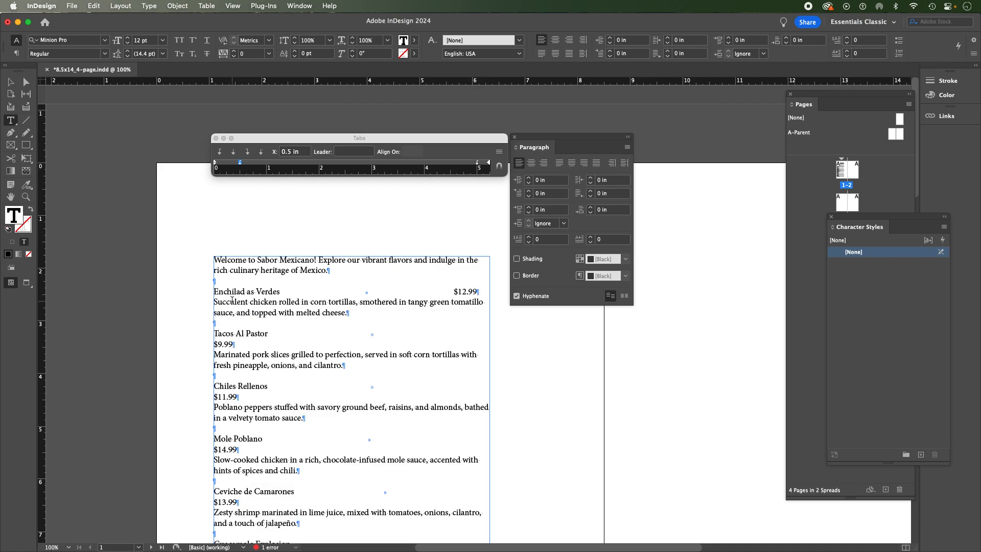
{"action": "key", "text": "Tab"}
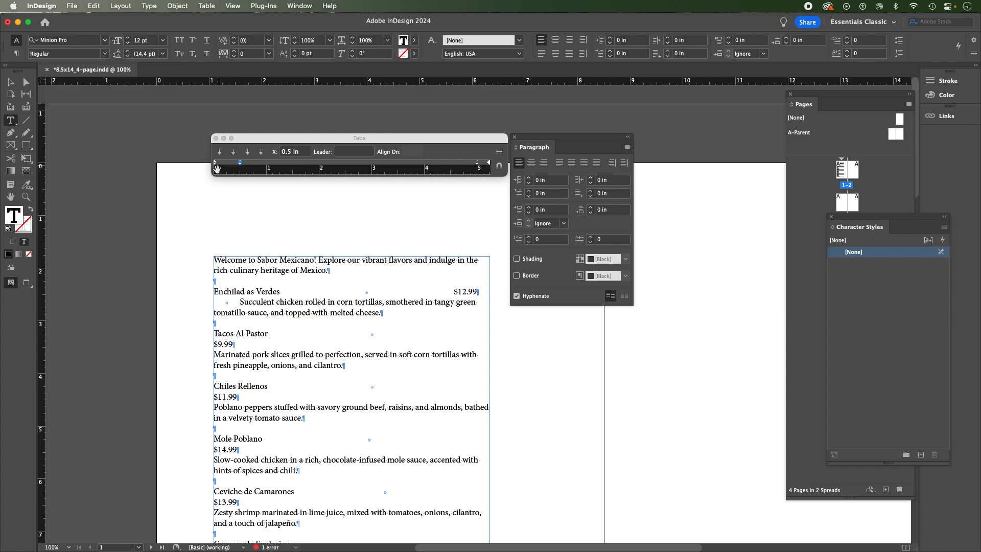
{"action": "left_click", "coordinate": [213, 354]}
{"action": "key", "text": "Tab"}
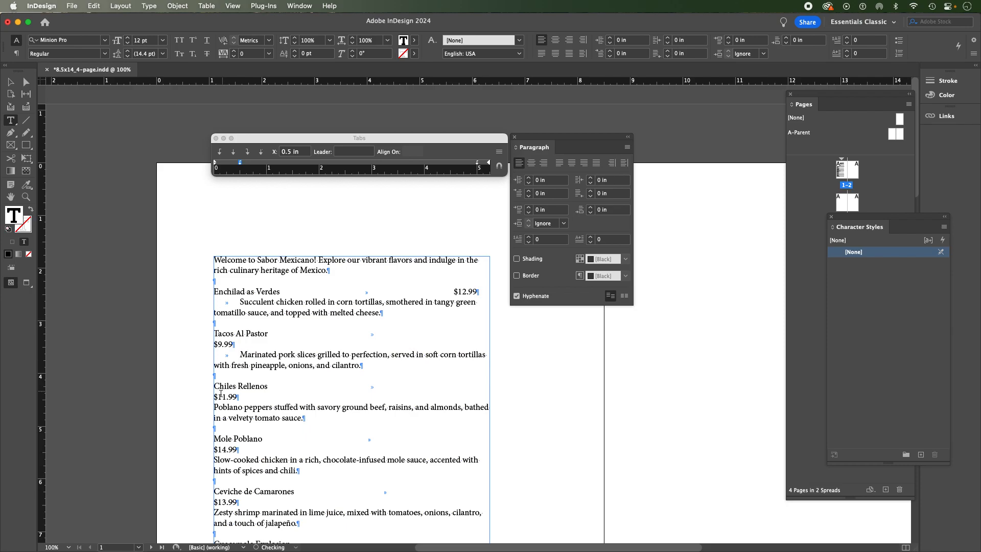
{"action": "scroll", "coordinate": [269, 397], "scroll_direction": "down", "scroll_amount": 2}
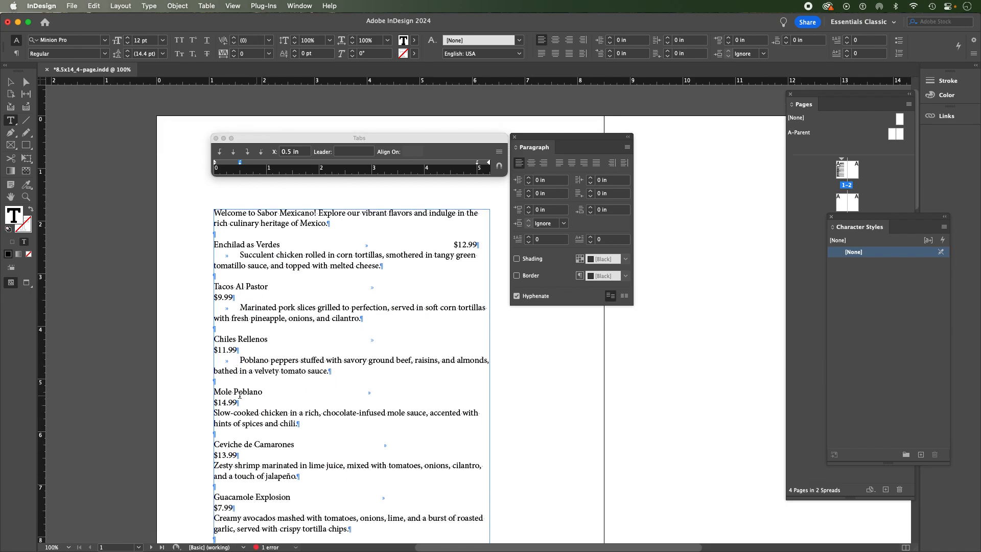
{"action": "left_click", "coordinate": [215, 413]}
{"action": "key", "text": "Tab"}
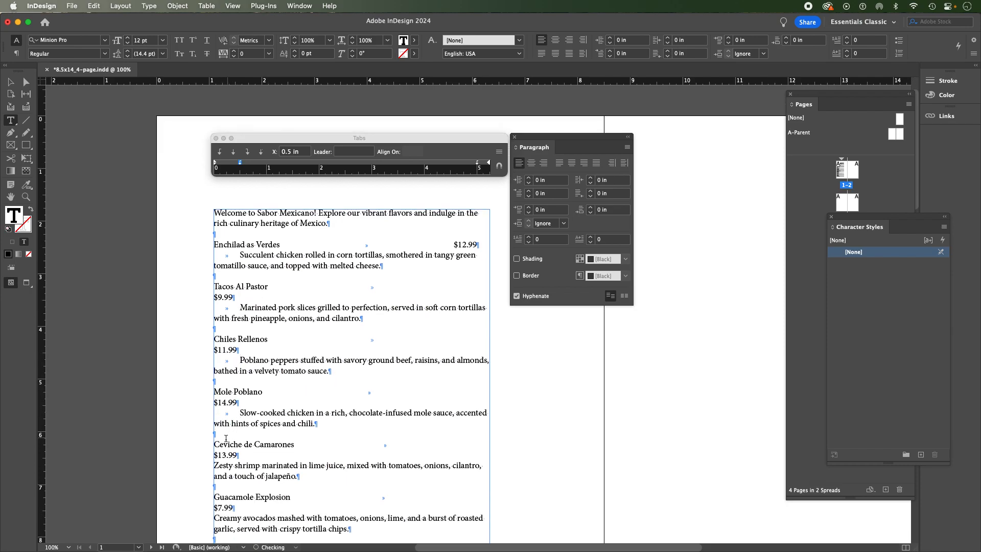
{"action": "left_click", "coordinate": [215, 466]}
{"action": "key", "text": "Tab"}
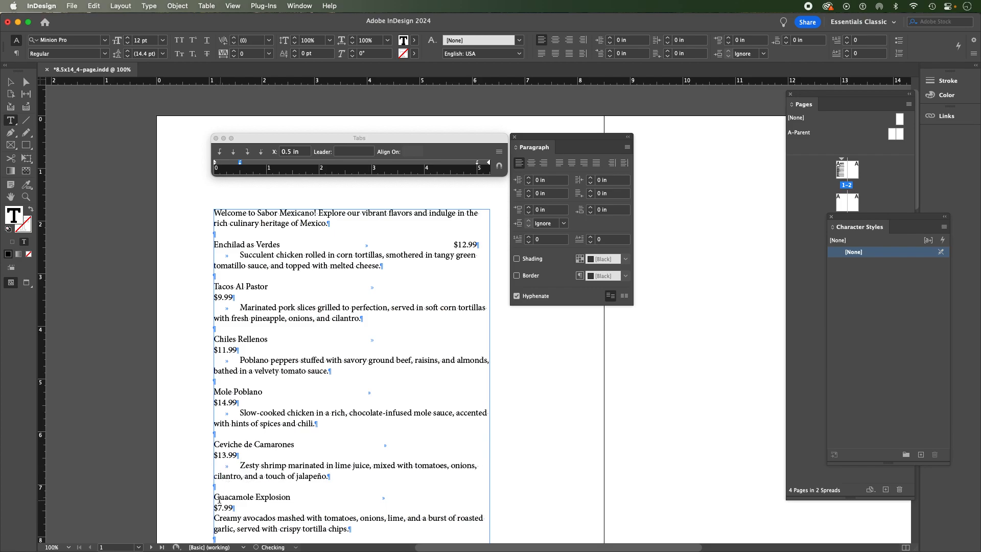
{"action": "scroll", "coordinate": [215, 511], "scroll_direction": "down", "scroll_amount": 3}
{"action": "left_click", "coordinate": [214, 450]}
{"action": "key", "text": "Tab"}
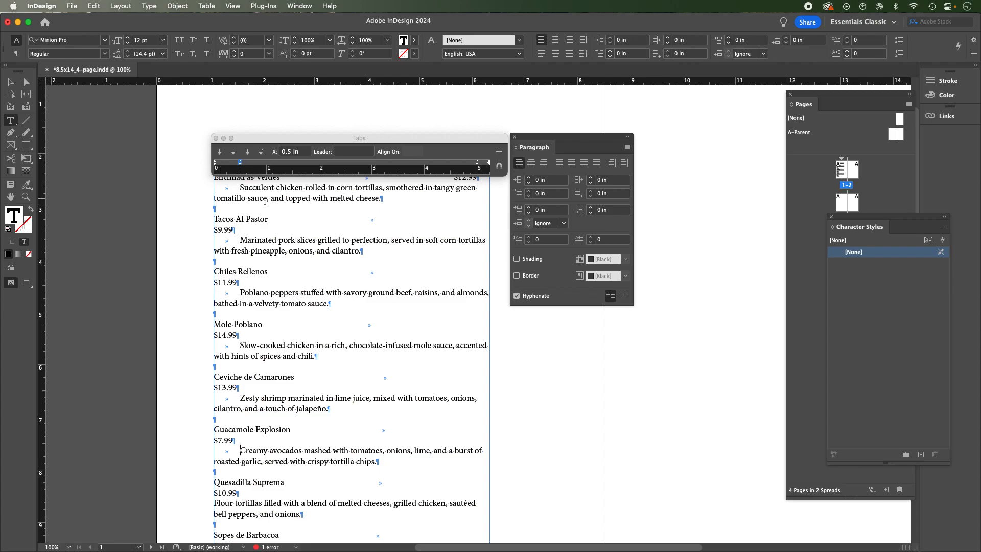
Step: Set the left indent of the Guacamole Explosion description to 0.2083 in
{"action": "scroll", "coordinate": [286, 239], "scroll_direction": "up", "scroll_amount": 3}
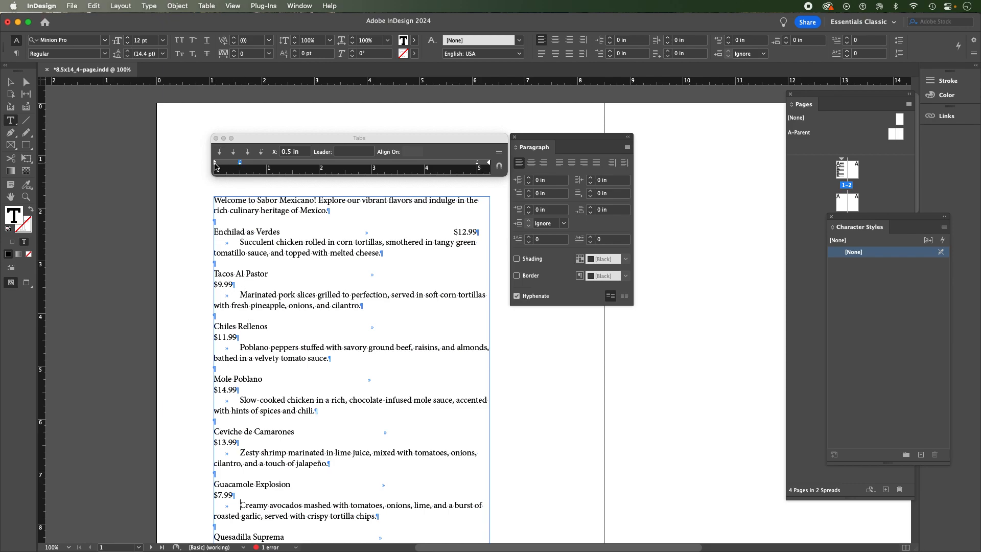
{"action": "left_click_drag", "start_coordinate": [215, 166], "coordinate": [226, 167]}
{"action": "scroll", "coordinate": [344, 276], "scroll_direction": "down", "scroll_amount": 3}
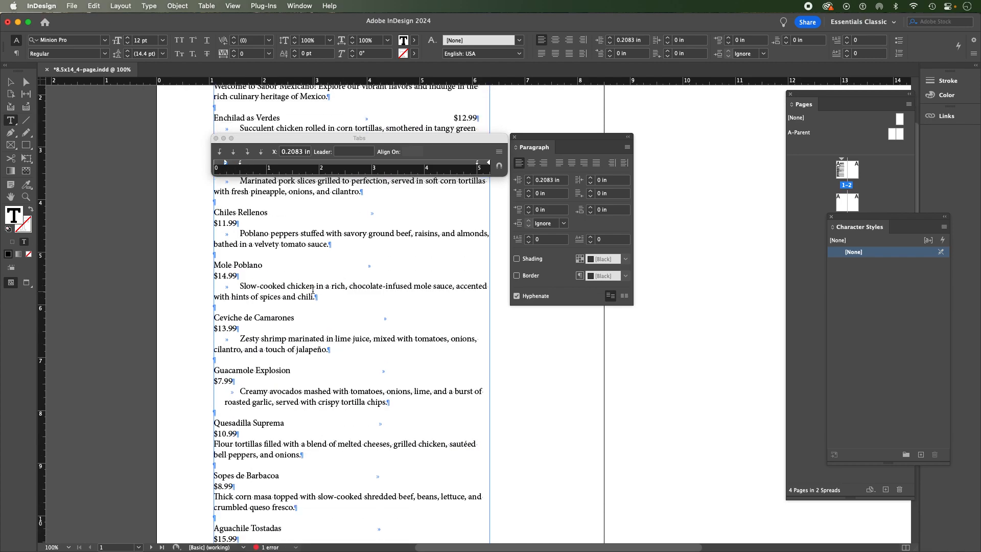
{"action": "scroll", "coordinate": [313, 290], "scroll_direction": "up", "scroll_amount": 5}
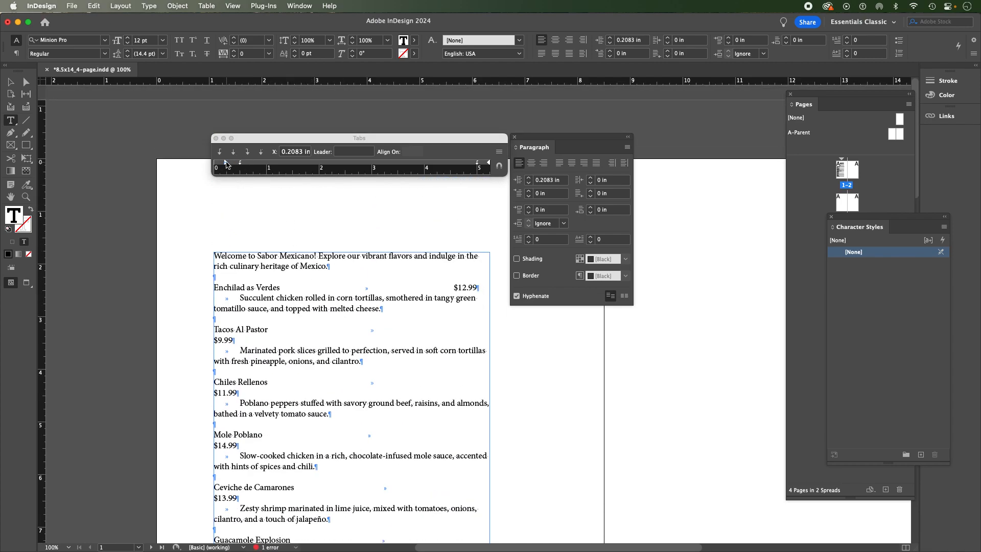
Step: Undo the Guacamole Explosion indent, the tabs before the descriptions and the 0.5 in tab stop
{"action": "key", "text": "super+z"}
{"action": "key", "text": "super+z"}
{"action": "key", "text": "super+z"}
{"action": "key", "text": "super+z"}
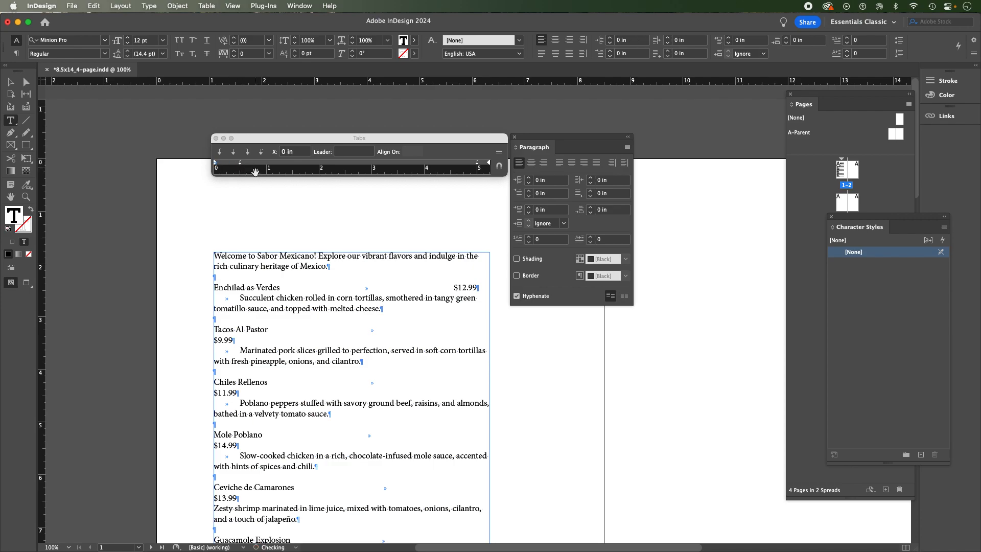
{"action": "key", "text": "super+z"}
{"action": "key", "text": "super+z"}
{"action": "key", "text": "super+z"}
{"action": "key", "text": "super+z"}
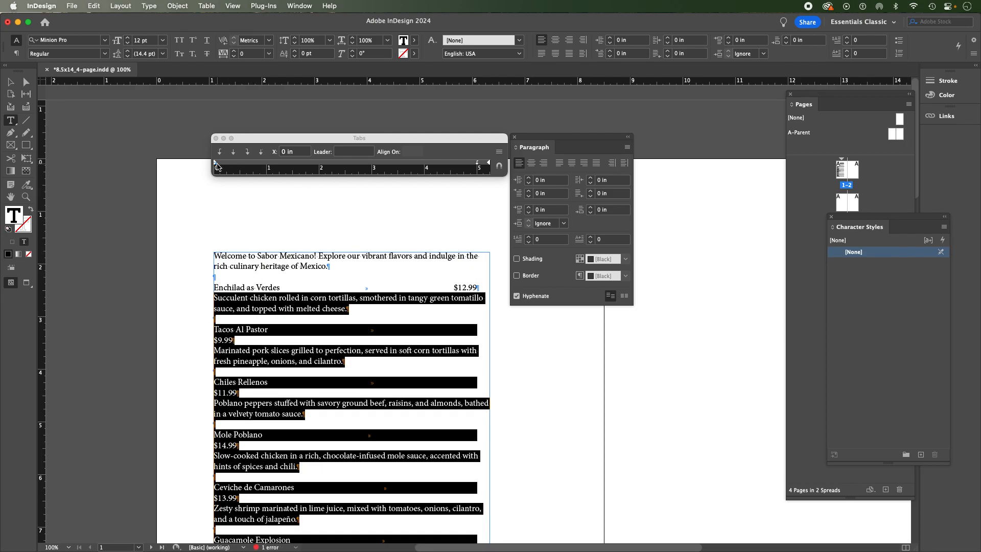
Step: Try a 0.1528 in left indent on the selected text from the first description onward and undo it
{"action": "left_click_drag", "start_coordinate": [216, 163], "coordinate": [225, 168]}
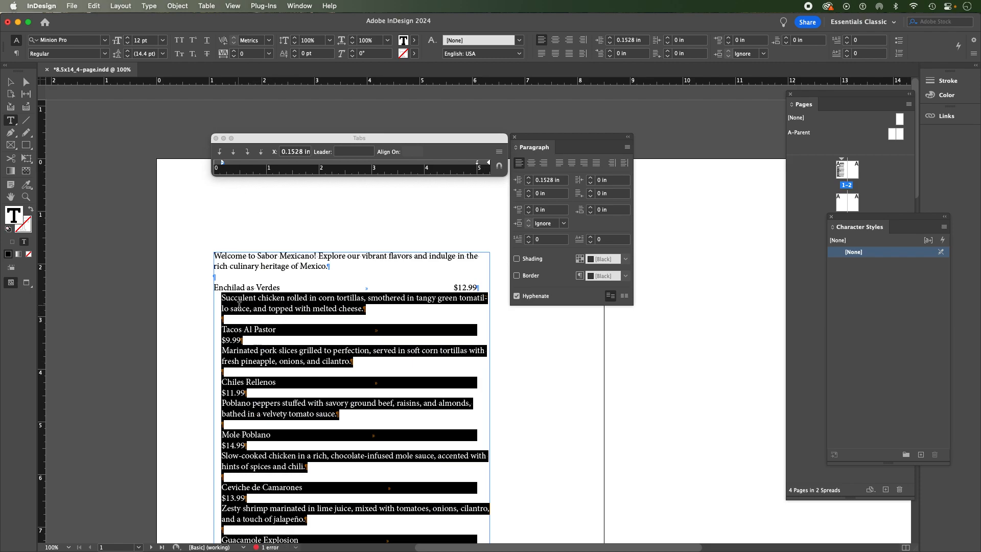
{"action": "key", "text": "super+z"}
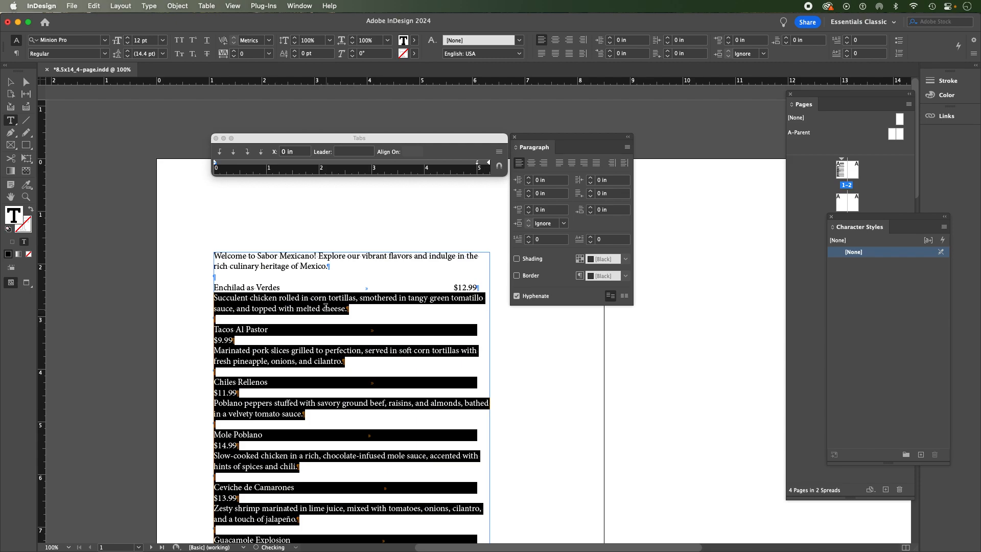
{"action": "left_click", "coordinate": [331, 308]}
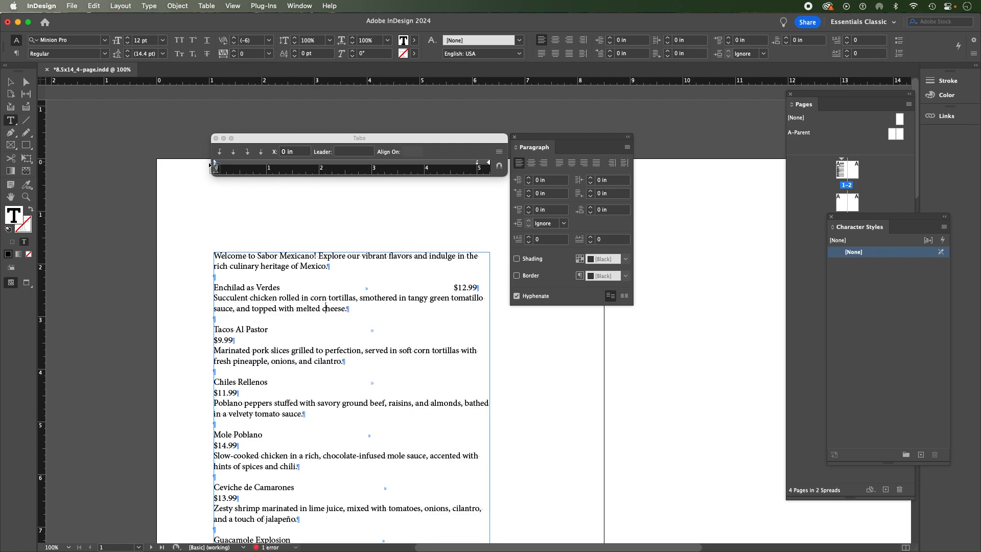
Step: Set a 0.5 in left indent on the Enchilad as Verdes and Tacos Al Pastor descriptions
{"action": "left_click_drag", "start_coordinate": [215, 163], "coordinate": [242, 166]}
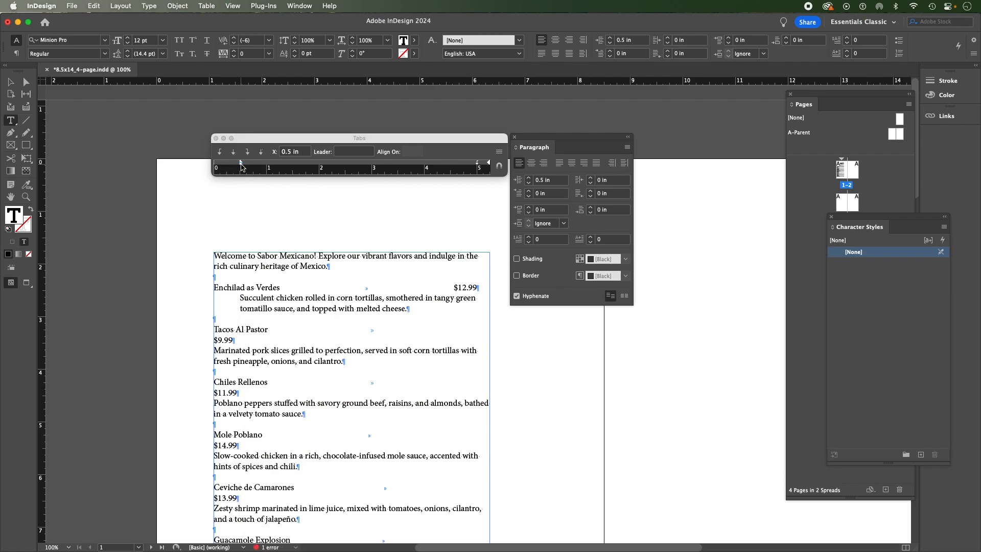
{"action": "scroll", "coordinate": [296, 240], "scroll_direction": "down", "scroll_amount": 1}
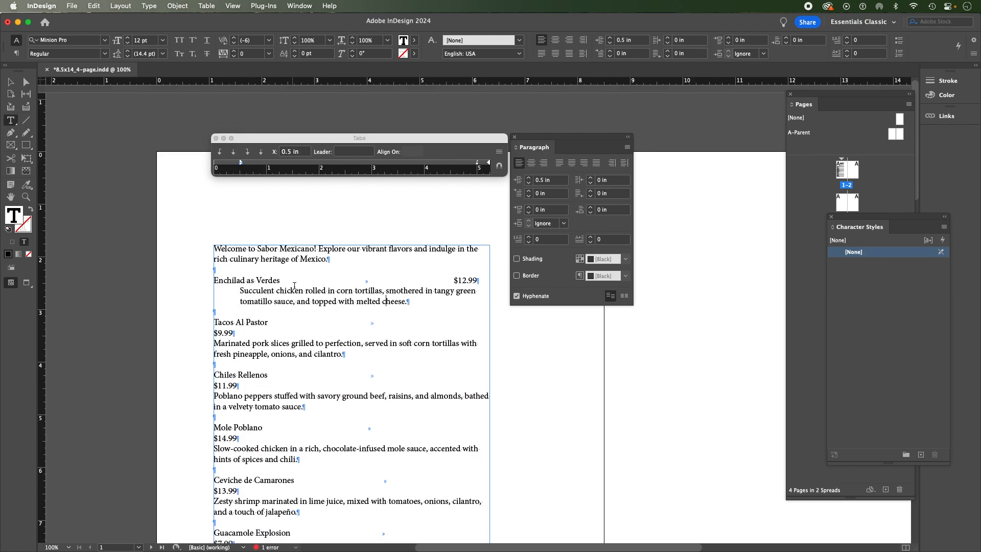
{"action": "left_click", "coordinate": [261, 345]}
{"action": "left_click", "coordinate": [285, 152]}
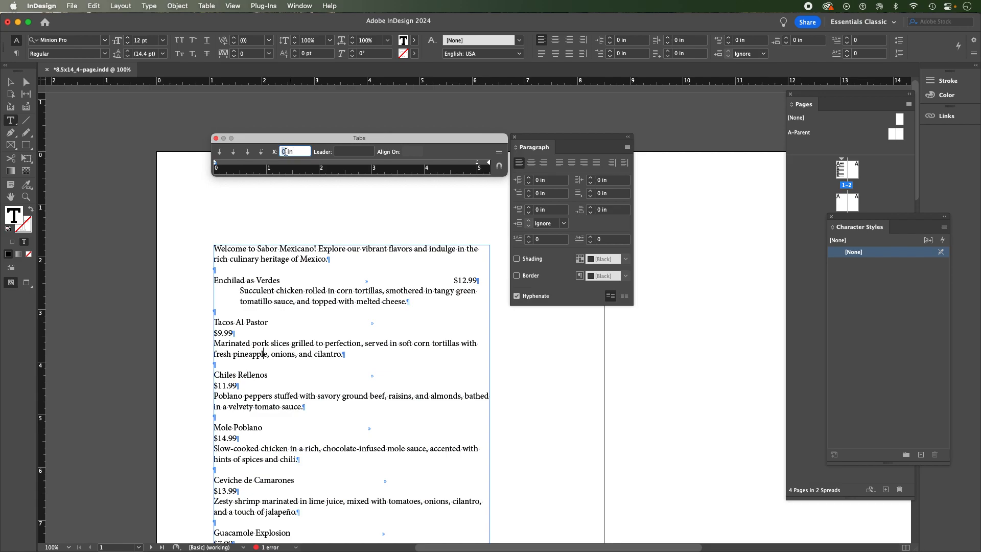
{"action": "left_click", "coordinate": [283, 152]}
{"action": "type", "text": ".5"}
{"action": "key", "text": "Return"}
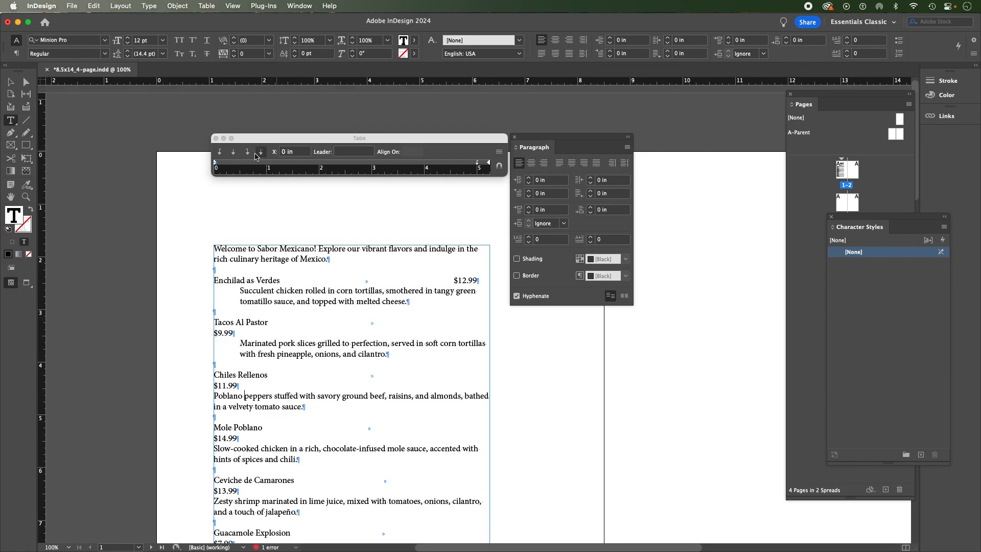
Step: Set a 0.5 in left indent on the Chiles Rellenos and Mole Poblano descriptions
{"action": "left_click", "coordinate": [282, 151]}
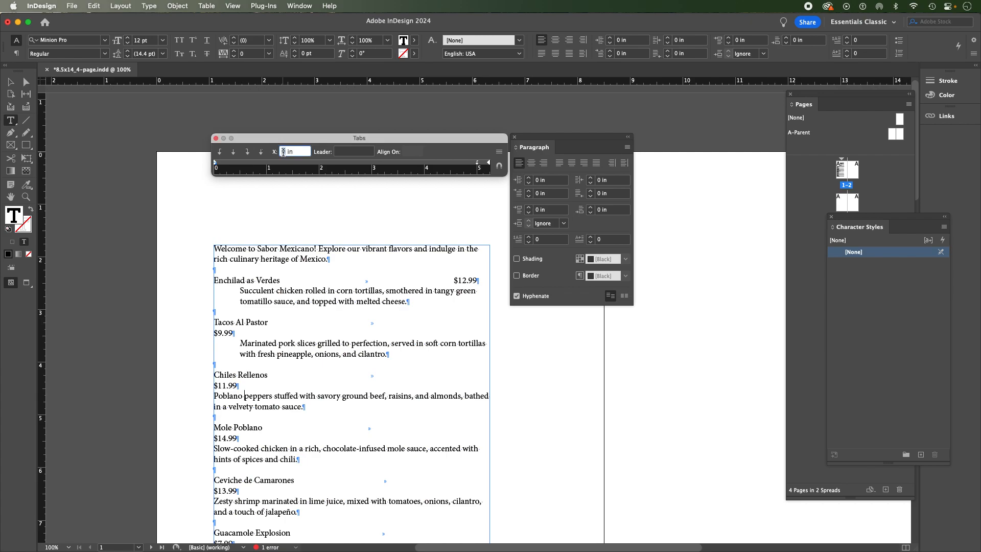
{"action": "type", "text": ".5"}
{"action": "key", "text": "Return"}
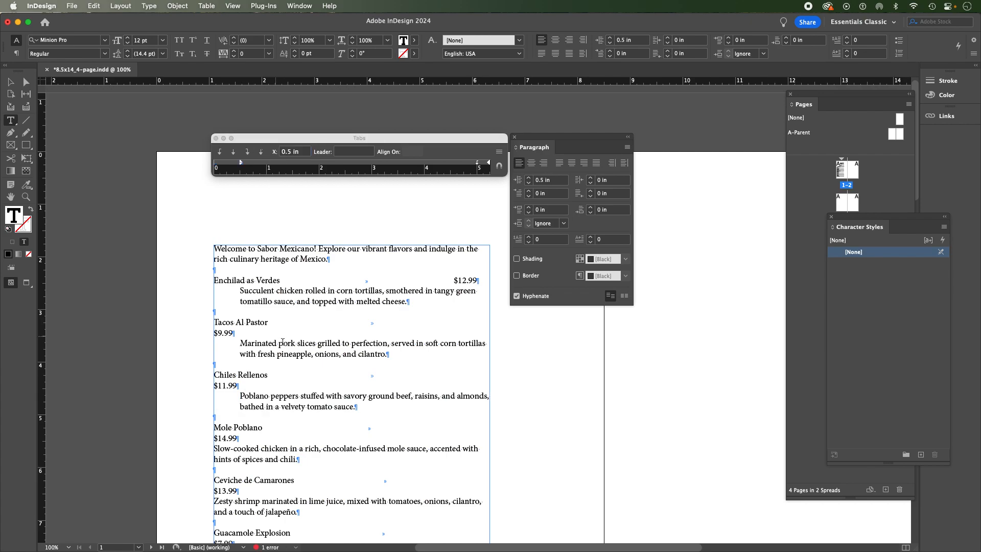
{"action": "scroll", "coordinate": [283, 341], "scroll_direction": "down", "scroll_amount": 1}
{"action": "scroll", "coordinate": [284, 340], "scroll_direction": "down", "scroll_amount": 1}
{"action": "left_click", "coordinate": [304, 154]}
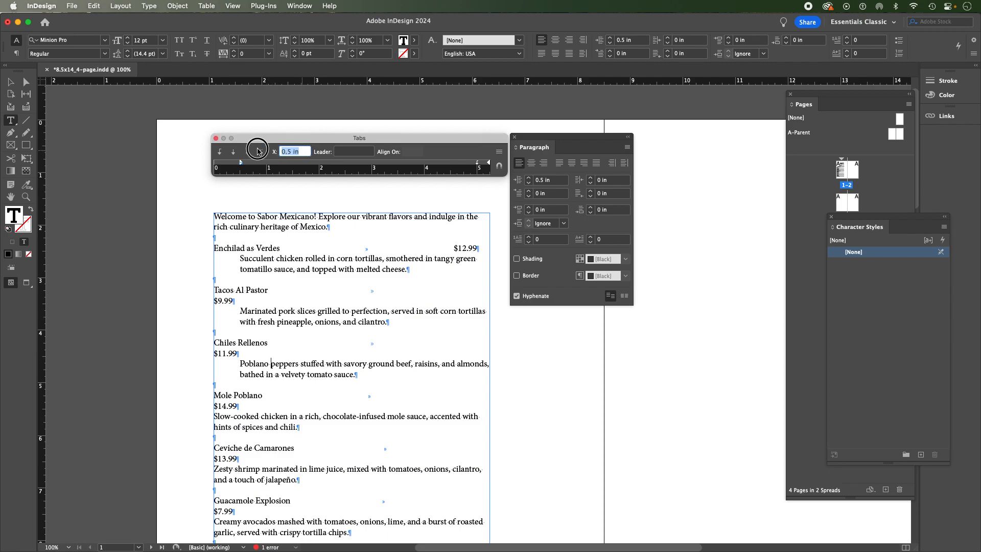
{"action": "left_click", "coordinate": [247, 416]}
{"action": "left_click", "coordinate": [267, 151]}
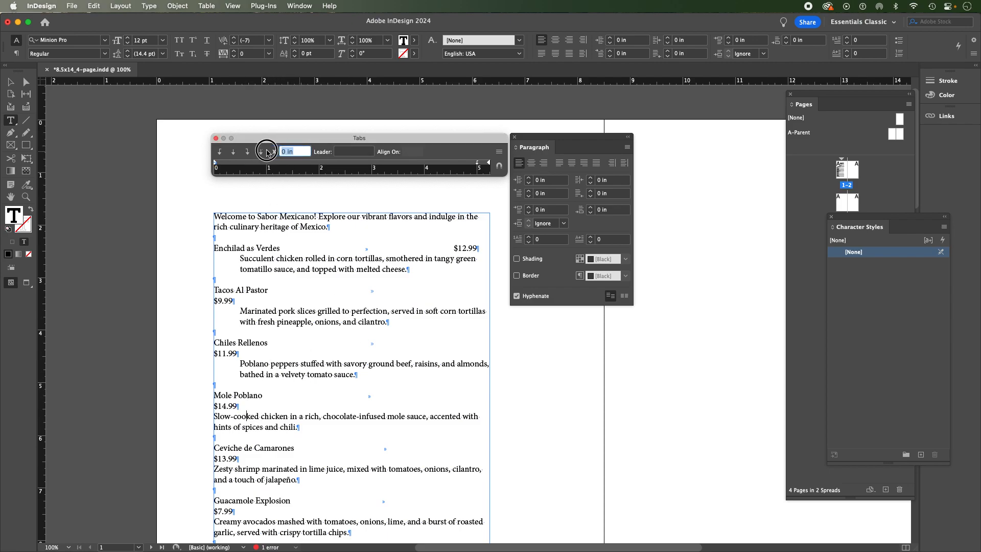
{"action": "type", "text": "0.5 in"}
{"action": "key", "text": "Return"}
Step: Set a 0.5 in left indent on the Ceviche de Camarones and Guacamole Explosion descriptions
{"action": "left_click", "coordinate": [255, 469]}
{"action": "left_click", "coordinate": [262, 151]}
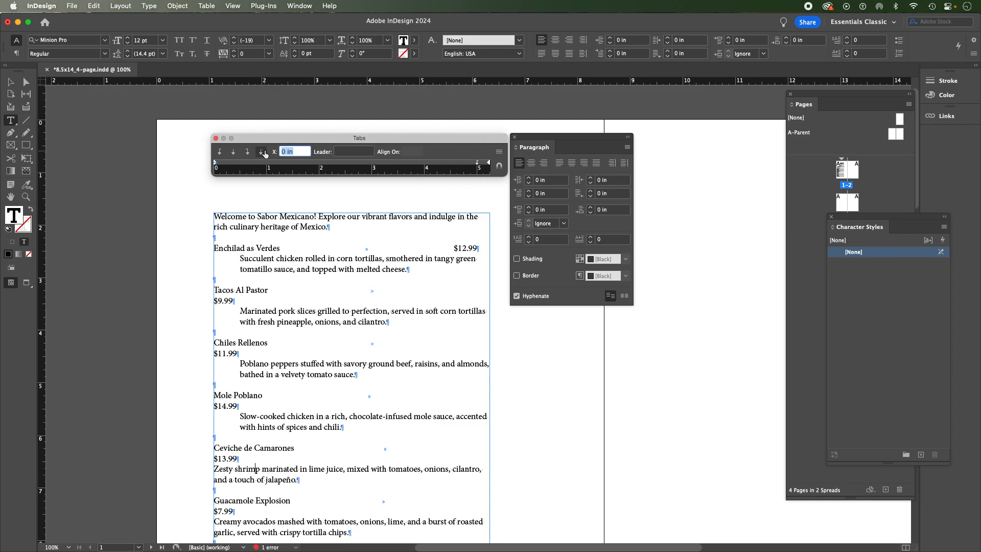
{"action": "type", "text": "0.5 in"}
{"action": "key", "text": "Return"}
{"action": "scroll", "coordinate": [266, 430], "scroll_direction": "down", "scroll_amount": 3}
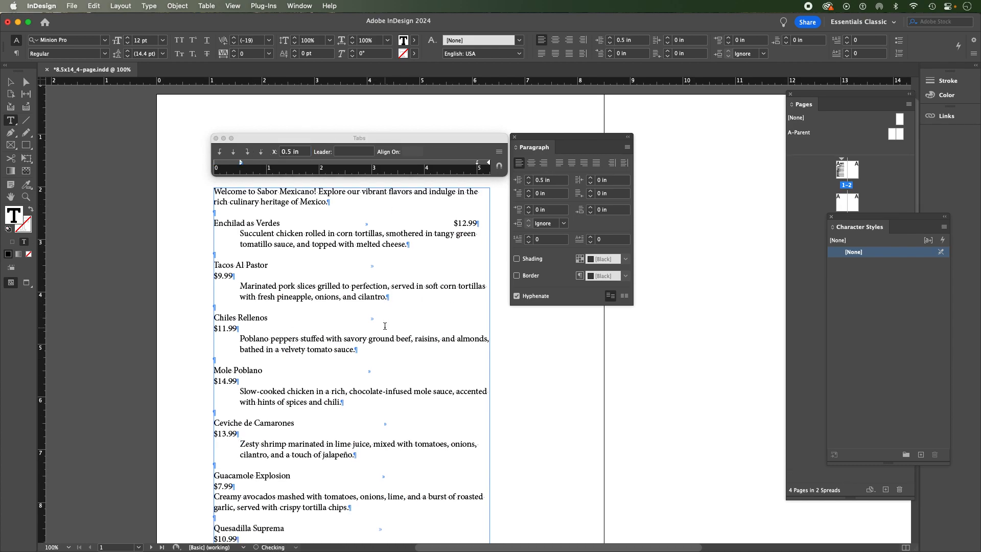
{"action": "left_click_drag", "start_coordinate": [269, 441], "coordinate": [267, 451]}
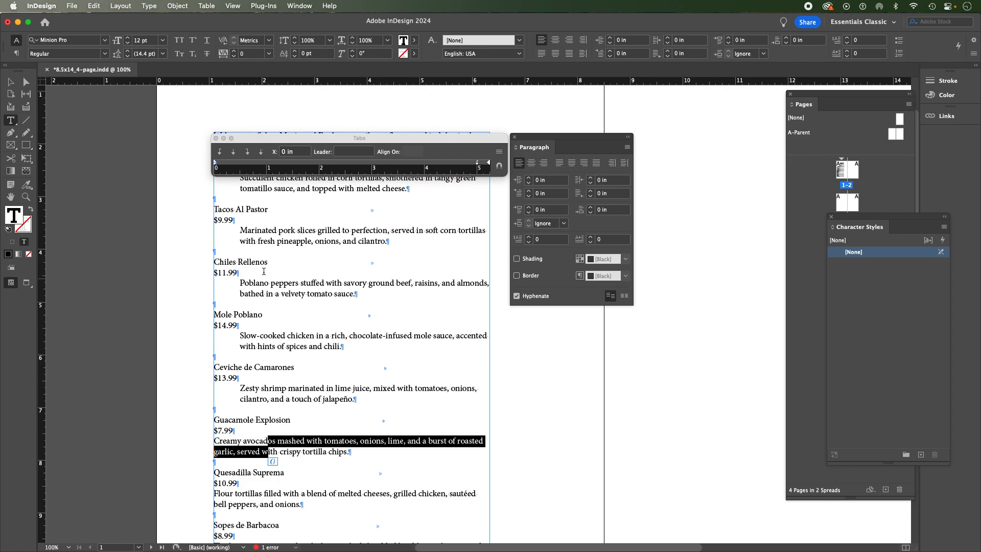
{"action": "left_click", "coordinate": [264, 440]}
{"action": "left_click", "coordinate": [261, 152]}
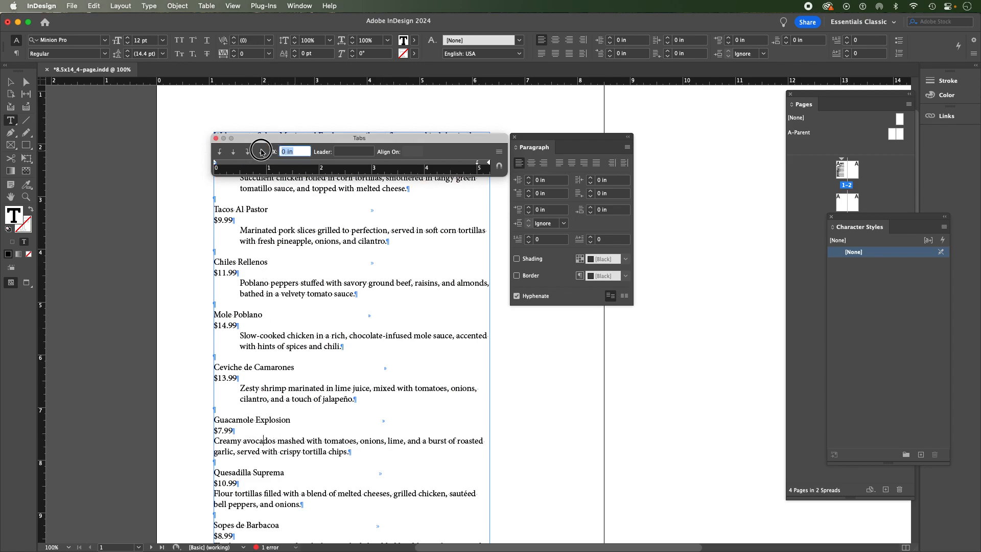
{"action": "type", "text": "0.5 in"}
{"action": "key", "text": "Return"}
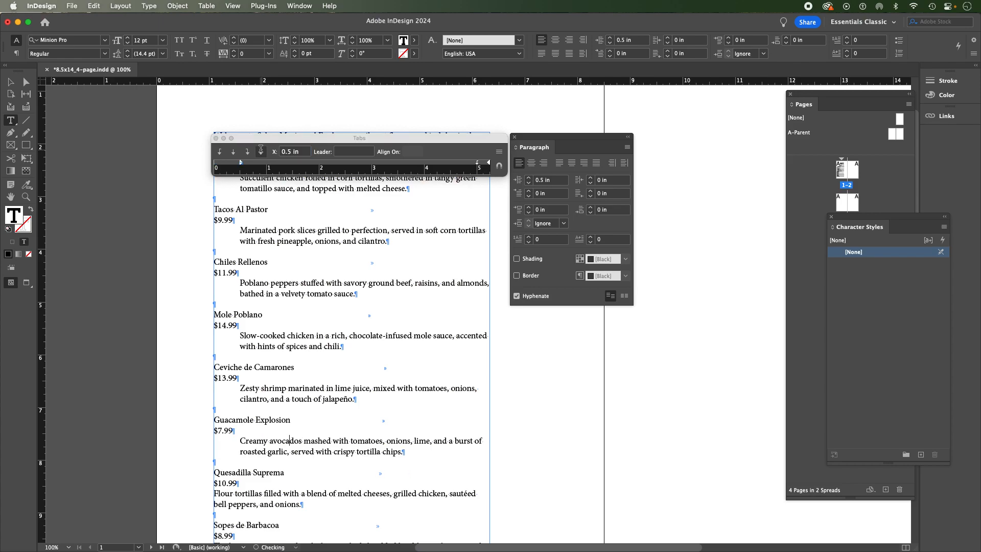
Step: Set a 0.5 in left indent on the Quesadilla Suprema and Sopes de Barbacoa descriptions
{"action": "left_click", "coordinate": [260, 495]}
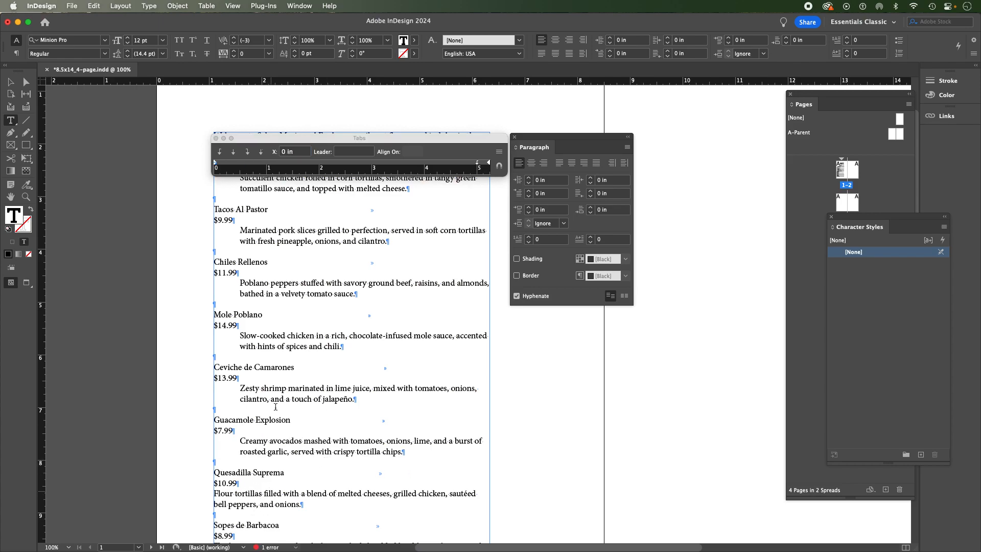
{"action": "left_click", "coordinate": [291, 152]}
{"action": "left_click", "coordinate": [263, 153]}
{"action": "type", "text": "0.5 in"}
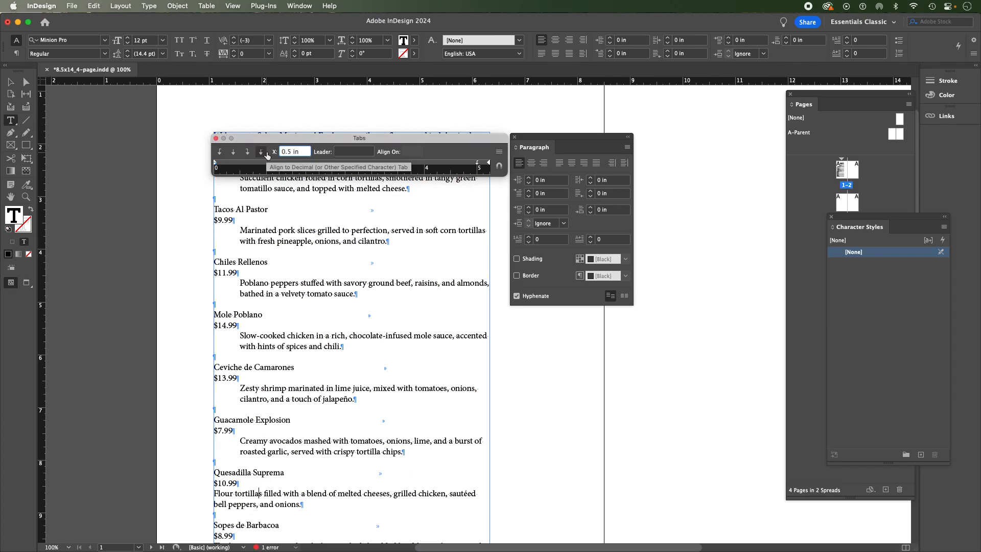
{"action": "key", "text": "Return"}
{"action": "scroll", "coordinate": [275, 444], "scroll_direction": "down", "scroll_amount": 3}
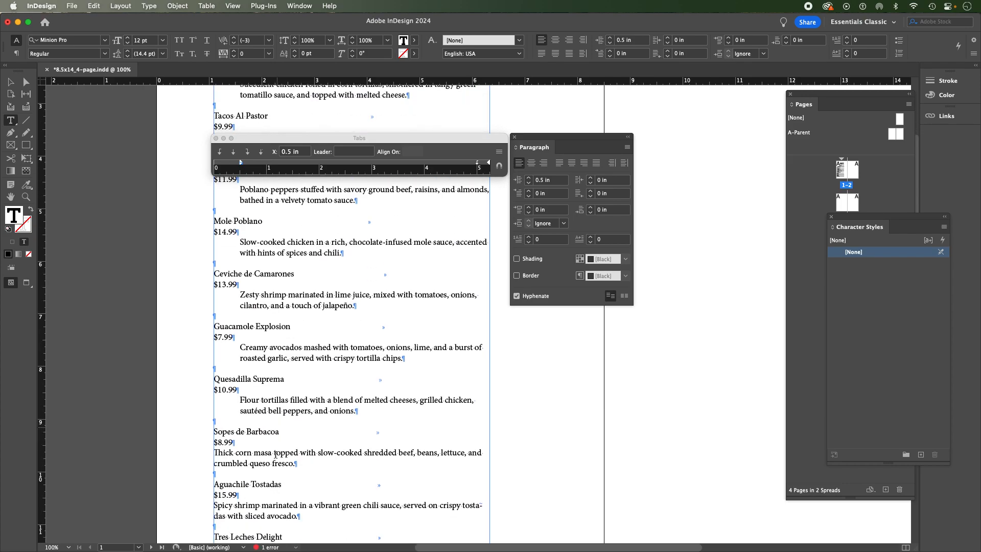
{"action": "left_click", "coordinate": [261, 463]}
{"action": "left_click", "coordinate": [258, 154]}
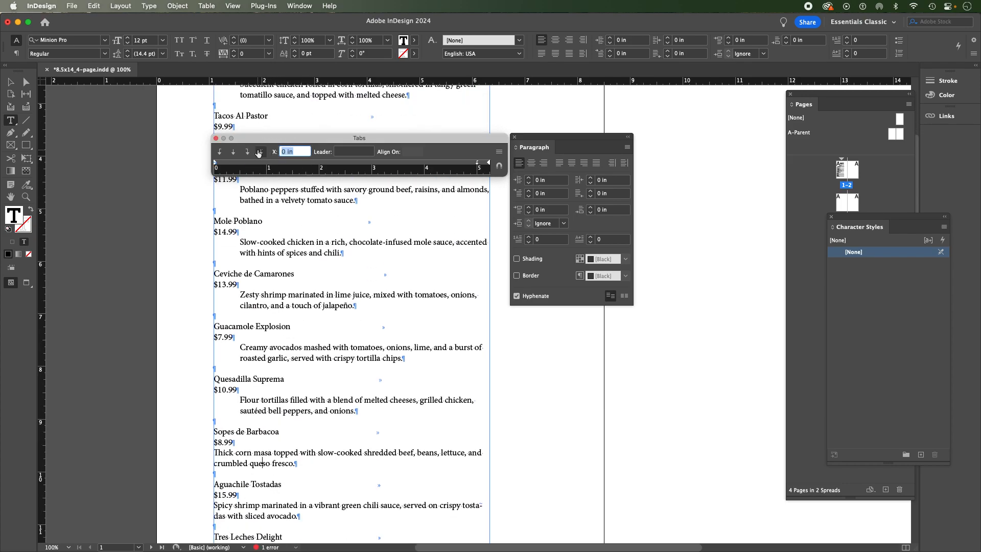
{"action": "type", "text": "0.5 in"}
{"action": "key", "text": "Return"}
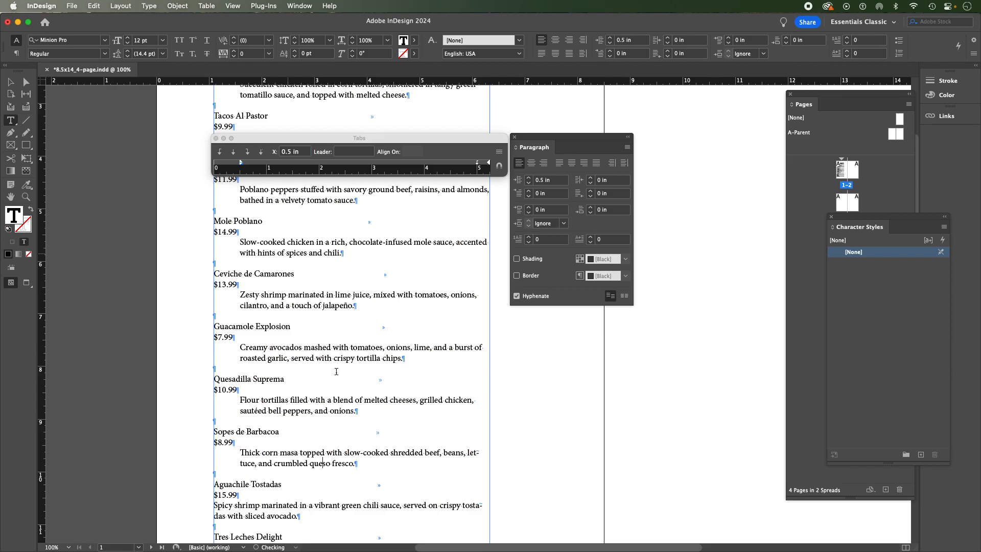
Step: Set a 0.5 in left indent on the Aguachile Tostadas and Tres Leches Delight descriptions
{"action": "scroll", "coordinate": [306, 115], "scroll_direction": "down", "scroll_amount": 3}
{"action": "left_click", "coordinate": [279, 406]}
{"action": "key", "text": "shift+Down"}
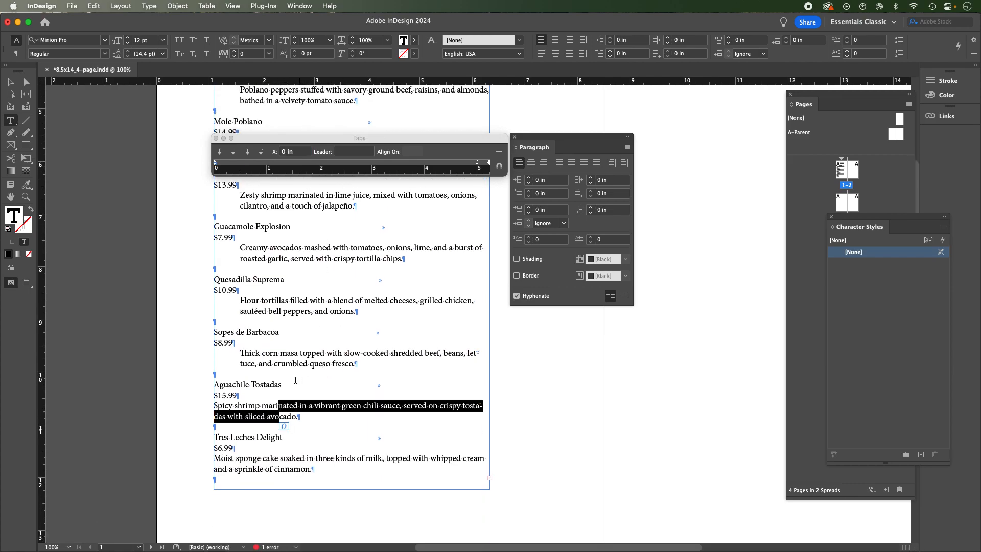
{"action": "left_click", "coordinate": [283, 416]}
{"action": "left_click", "coordinate": [266, 153]}
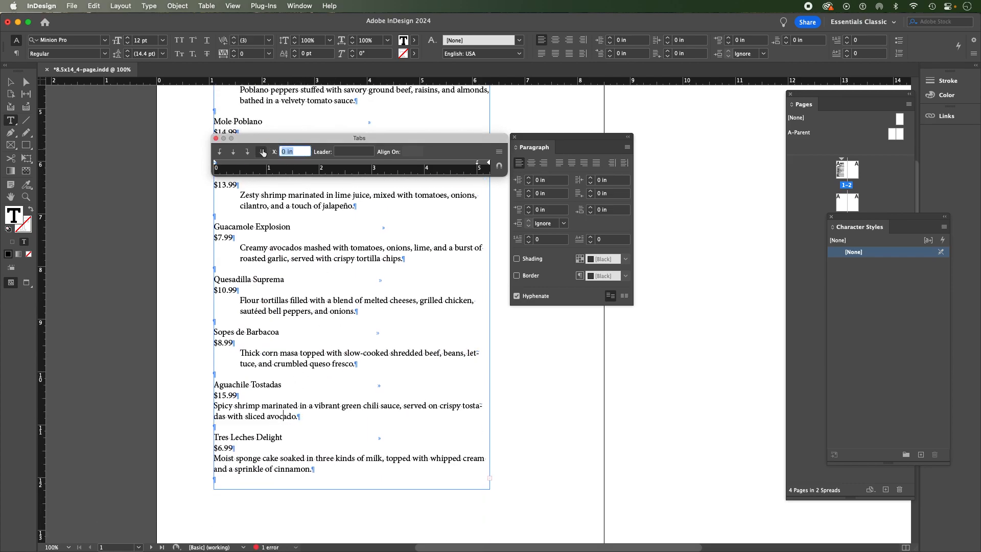
{"action": "type", "text": "0.5 in"}
{"action": "key", "text": "Return"}
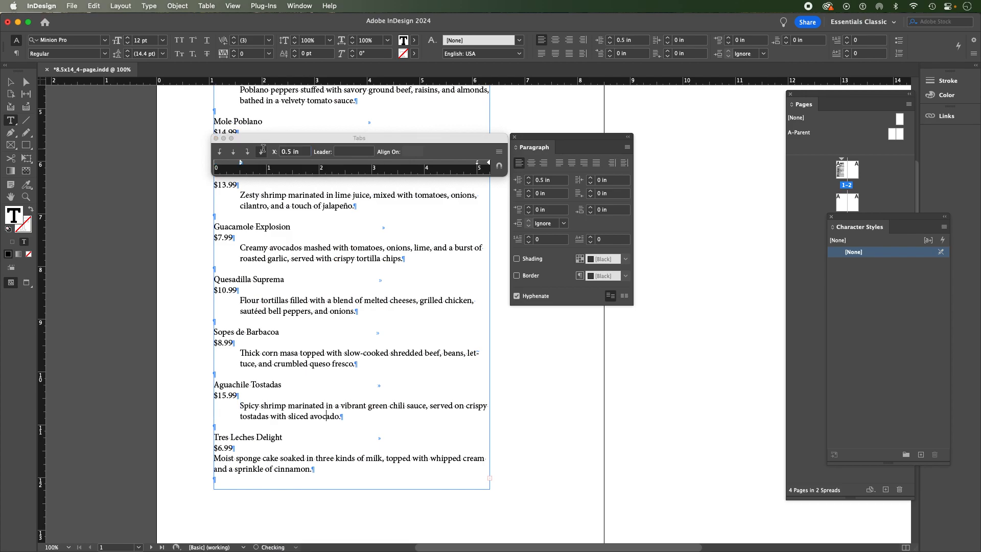
{"action": "left_click", "coordinate": [271, 461]}
{"action": "left_click", "coordinate": [267, 152]}
{"action": "type", "text": "0.5 in"}
{"action": "key", "text": "Return"}
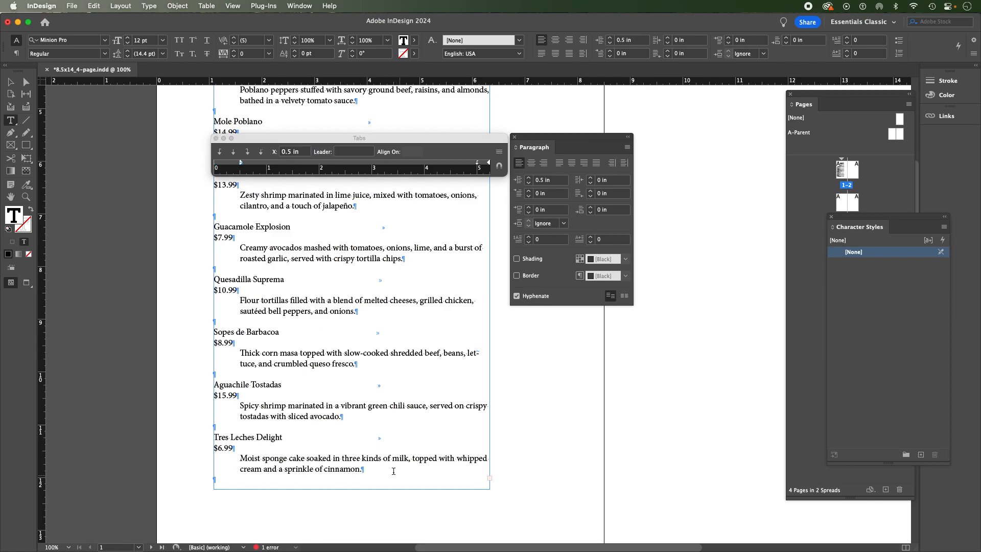
Step: Increase the right indent of the Enchilad as Verdes description to 0.6875 in
{"action": "scroll", "coordinate": [409, 380], "scroll_direction": "up", "scroll_amount": 10}
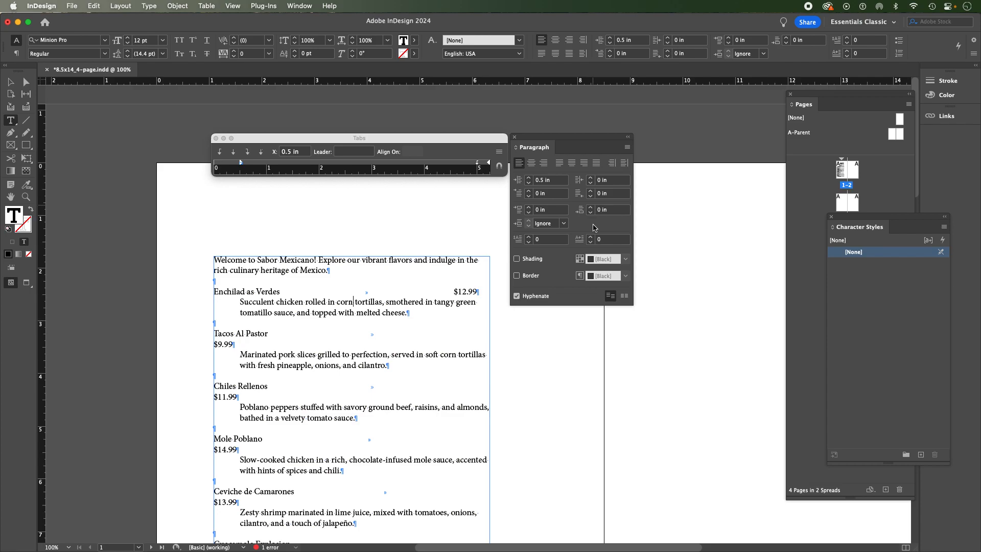
{"action": "left_click", "coordinate": [591, 178]}
{"action": "left_click", "coordinate": [591, 177]}
{"action": "left_click", "coordinate": [591, 178]}
{"action": "left_click", "coordinate": [591, 178]}
{"action": "left_click_drag", "start_coordinate": [409, 313], "coordinate": [239, 302]}
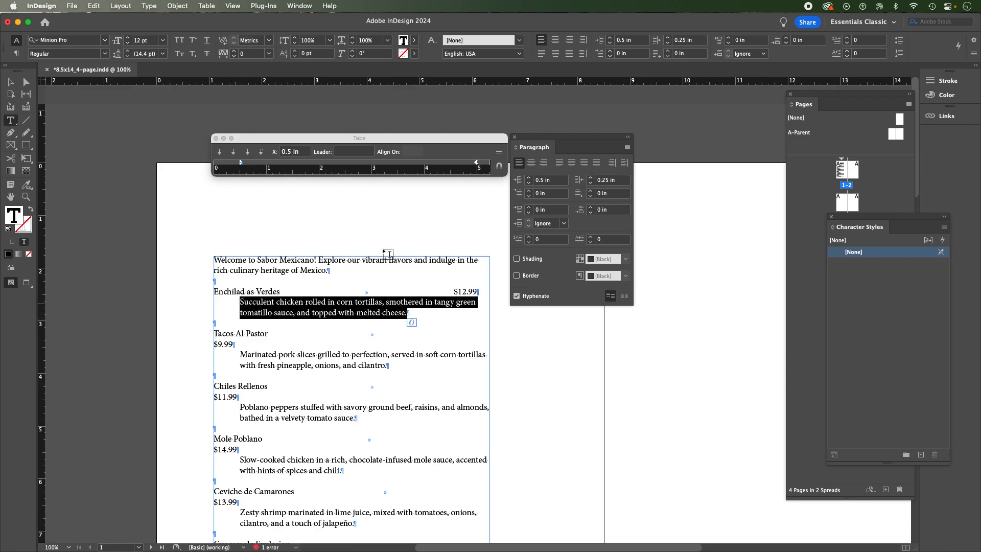
{"action": "left_click", "coordinate": [591, 179]}
{"action": "left_click", "coordinate": [591, 179]}
{"action": "left_click", "coordinate": [591, 178]}
{"action": "left_click", "coordinate": [591, 179]}
{"action": "left_click", "coordinate": [591, 178]}
{"action": "left_click", "coordinate": [590, 178]}
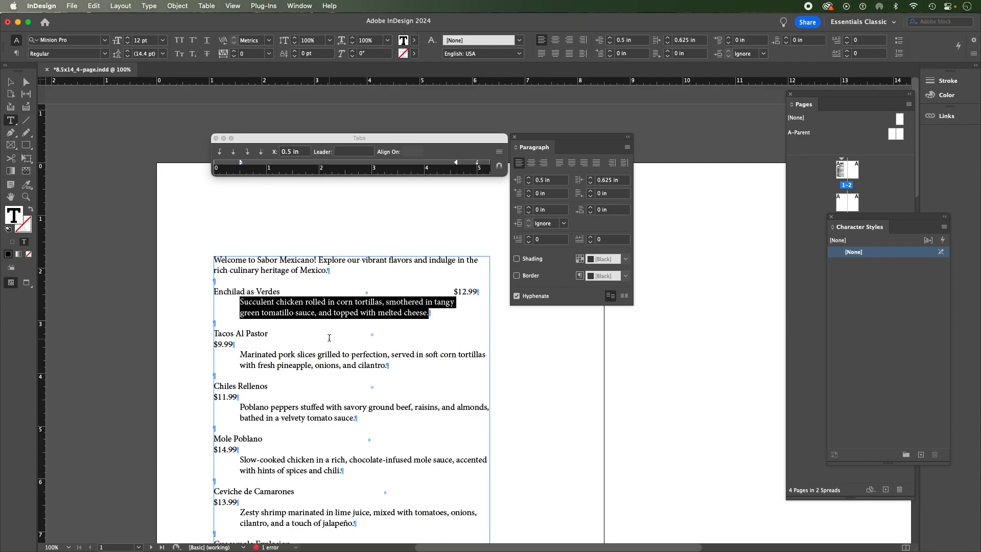
{"action": "left_click", "coordinate": [590, 178]}
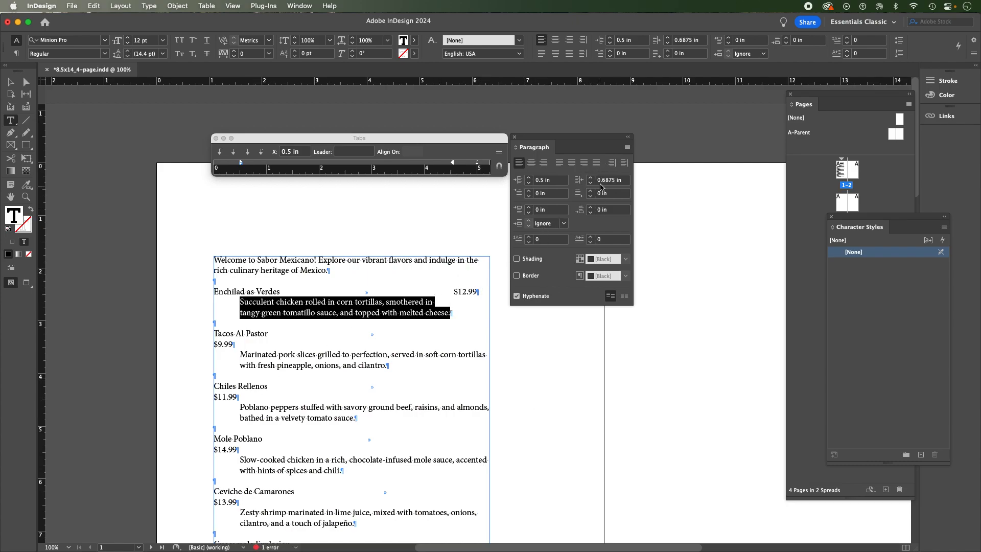
Step: Copy the 0.6875 in right indent value and apply it to the Tacos Al Pastor description
{"action": "double_click", "coordinate": [607, 182]}
{"action": "key", "text": "super+c"}
{"action": "left_click", "coordinate": [400, 356]}
{"action": "left_click", "coordinate": [571, 182]}
{"action": "key", "text": "super+v"}
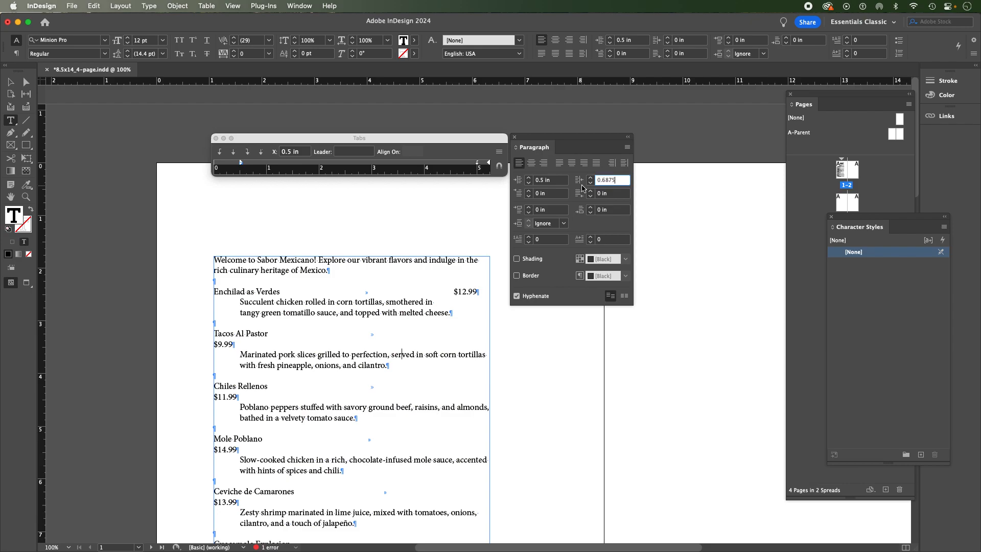
{"action": "key", "text": "Return"}
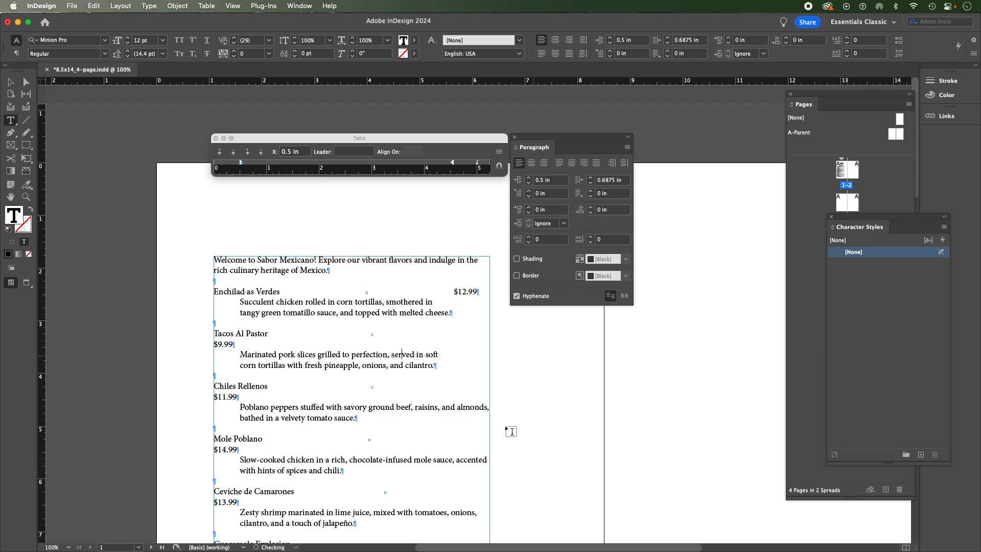
Step: Apply the copied 0.6875 in right indent to the Chiles Rellenos and Mole Poblano descriptions
{"action": "left_click", "coordinate": [423, 408]}
{"action": "left_click", "coordinate": [615, 181]}
{"action": "key", "text": "super+v"}
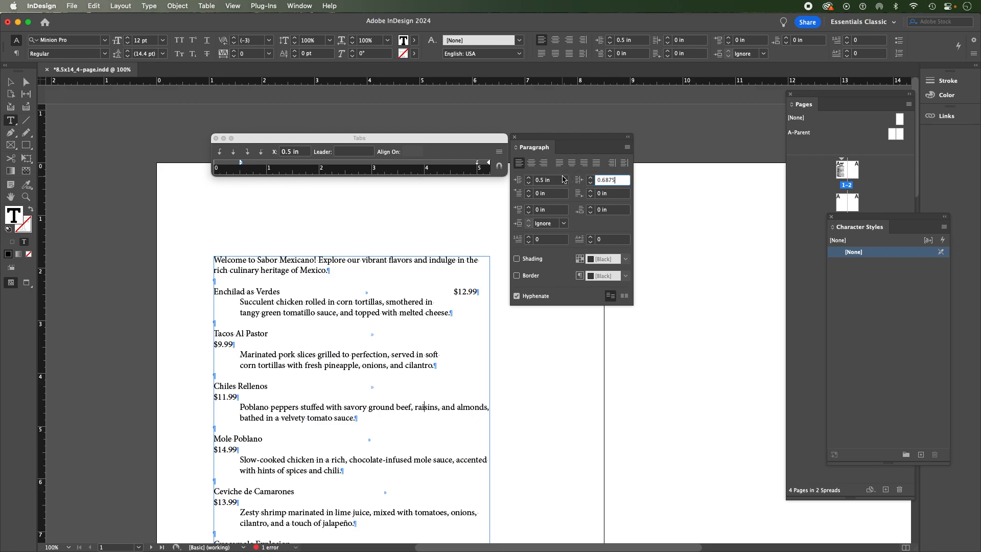
{"action": "key", "text": "Return"}
{"action": "left_click", "coordinate": [407, 460]}
{"action": "left_click", "coordinate": [612, 180]}
{"action": "key", "text": "super+v"}
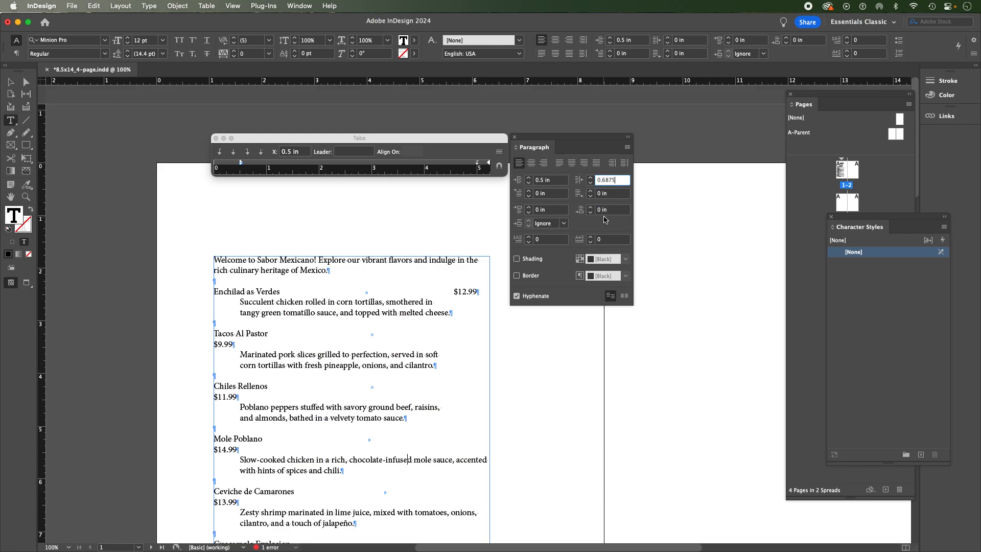
{"action": "key", "text": "Return"}
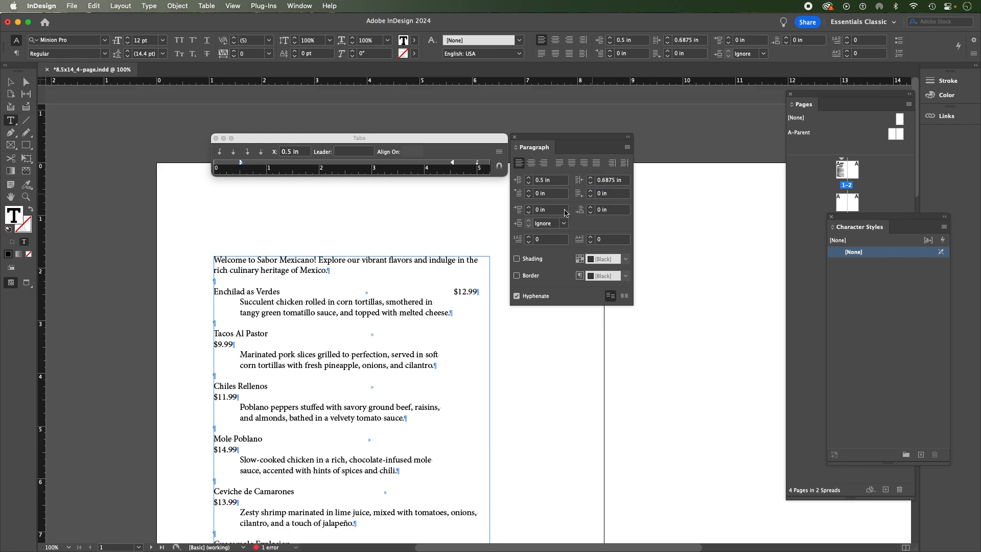
Step: Apply the copied 0.6875 in right indent to the Ceviche de Camarones and Guacamole Explosion descriptions
{"action": "scroll", "coordinate": [405, 444], "scroll_direction": "down", "scroll_amount": 5}
{"action": "left_click", "coordinate": [407, 394]}
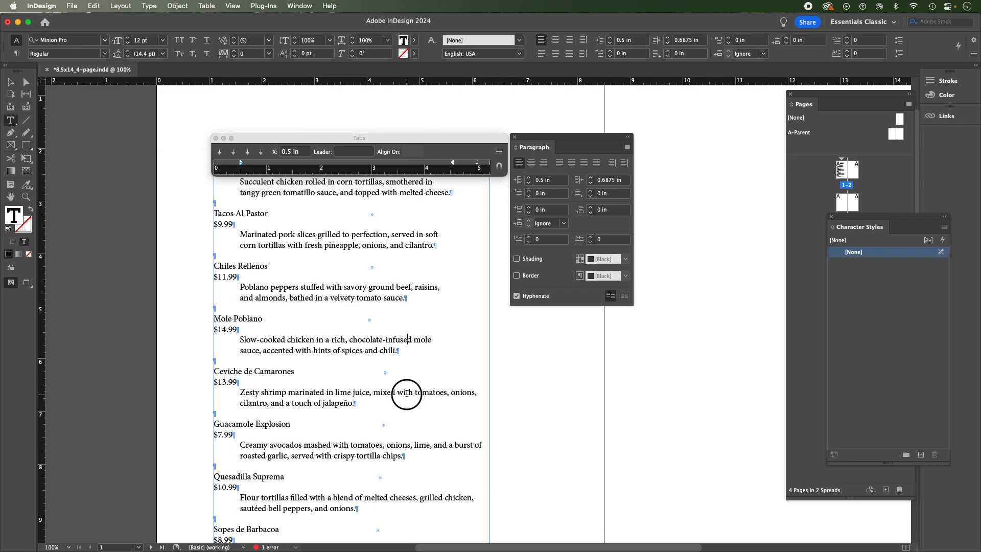
{"action": "left_click_drag", "start_coordinate": [616, 182], "coordinate": [592, 183]}
{"action": "key", "text": "super+v"}
{"action": "key", "text": "Return"}
{"action": "left_click", "coordinate": [386, 453]}
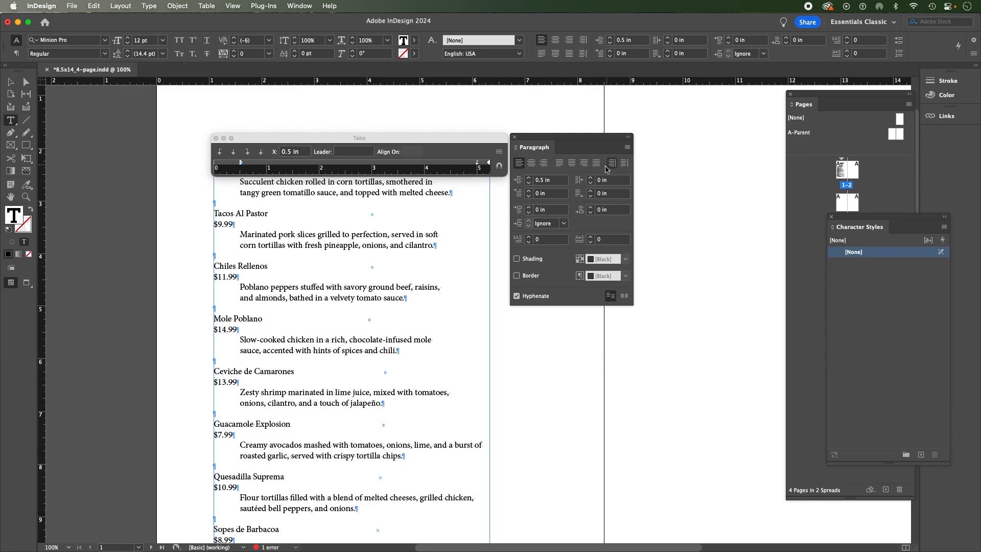
{"action": "left_click_drag", "start_coordinate": [616, 183], "coordinate": [572, 182]}
{"action": "key", "text": "super+v"}
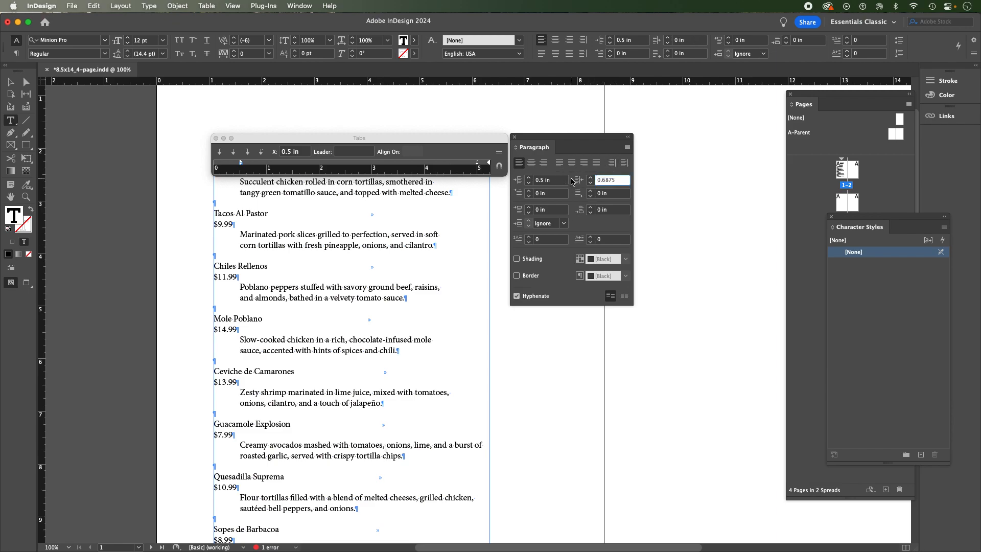
{"action": "key", "text": "Return"}
Step: Apply the copied 0.6875 in right indent to the Quesadilla Suprema and Aguachile Tostadas descriptions
{"action": "left_click", "coordinate": [393, 498]}
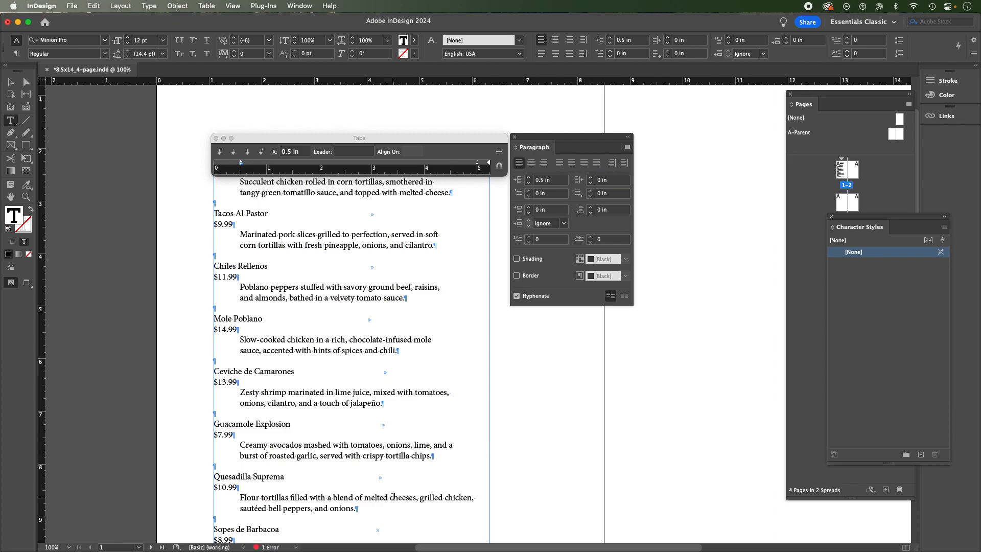
{"action": "left_click_drag", "start_coordinate": [616, 183], "coordinate": [582, 182]}
{"action": "key", "text": "super+v"}
{"action": "key", "text": "Return"}
{"action": "scroll", "coordinate": [443, 388], "scroll_direction": "down", "scroll_amount": 5}
{"action": "left_click", "coordinate": [390, 437]}
{"action": "left_click_drag", "start_coordinate": [616, 182], "coordinate": [581, 182]}
{"action": "key", "text": "super+v"}
{"action": "key", "text": "Return"}
Step: Set the right indent of the Tres Leches Delight description to 0.6875 in
{"action": "left_click", "coordinate": [402, 491]}
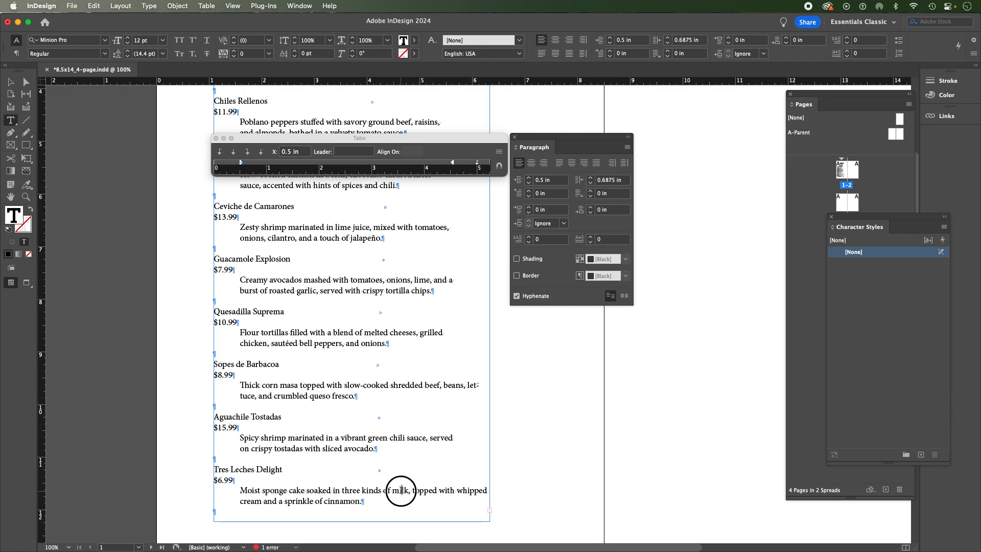
{"action": "left_click", "coordinate": [601, 181]}
{"action": "type", "text": "0.6875"}
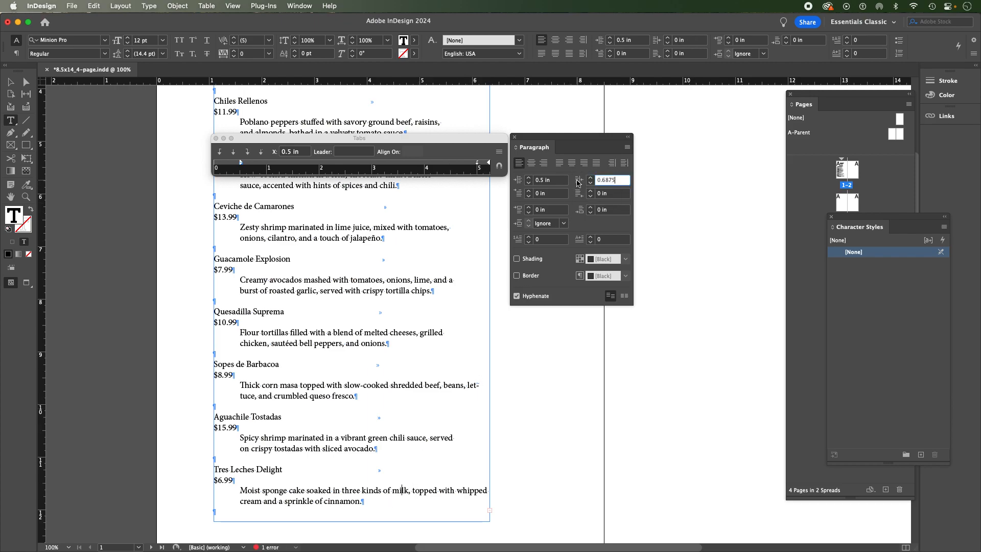
{"action": "key", "text": "Return"}
Step: Extend the menu text frame downward to a height of about 11.96 in so the overset closing paragraph fits
{"action": "scroll", "coordinate": [305, 437], "scroll_direction": "down", "scroll_amount": 3}
{"action": "scroll", "coordinate": [305, 437], "scroll_direction": "down", "scroll_amount": 3}
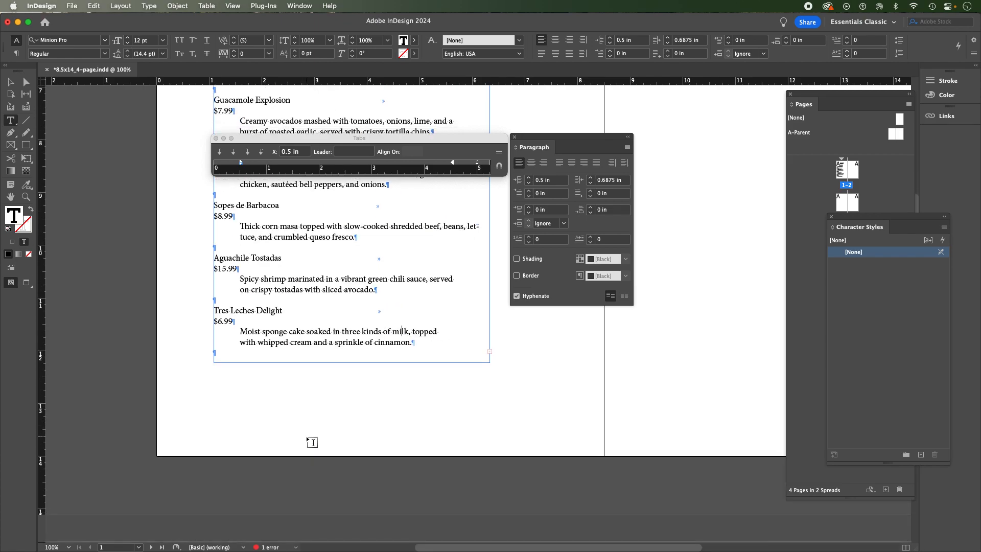
{"action": "key", "text": "Escape"}
{"action": "left_click", "coordinate": [397, 387]}
{"action": "left_click", "coordinate": [353, 357]}
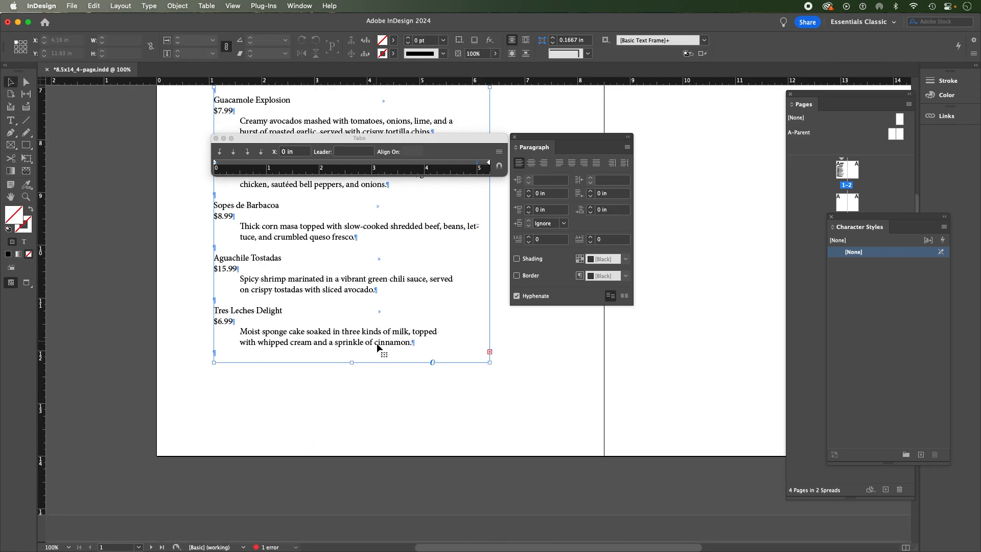
{"action": "left_click_drag", "start_coordinate": [351, 363], "coordinate": [352, 441]}
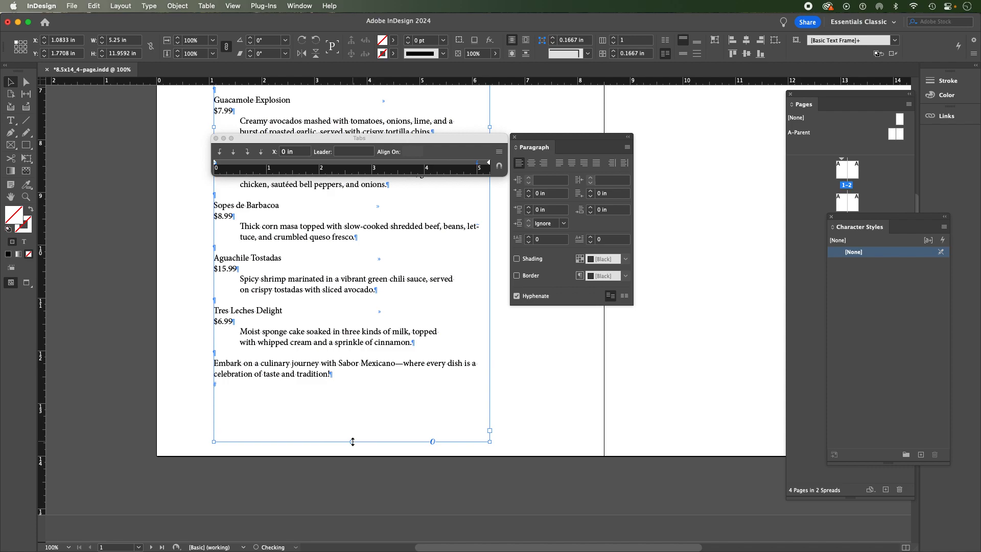
Step: Try deleting the tab before the Tacos Al Pastor price, which sits on its own line, and reinsert it
{"action": "scroll", "coordinate": [419, 399], "scroll_direction": "up", "scroll_amount": 10}
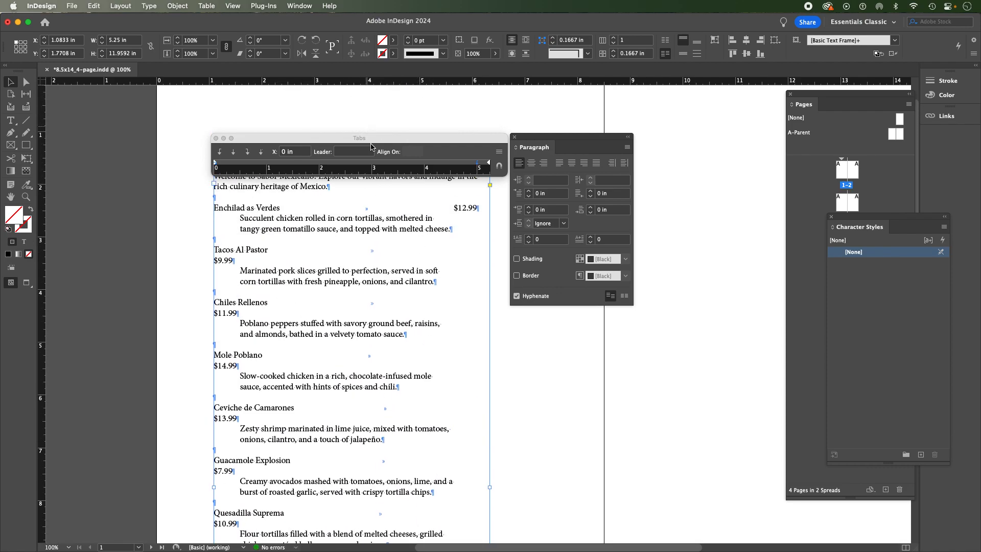
{"action": "scroll", "coordinate": [389, 247], "scroll_direction": "up", "scroll_amount": 2}
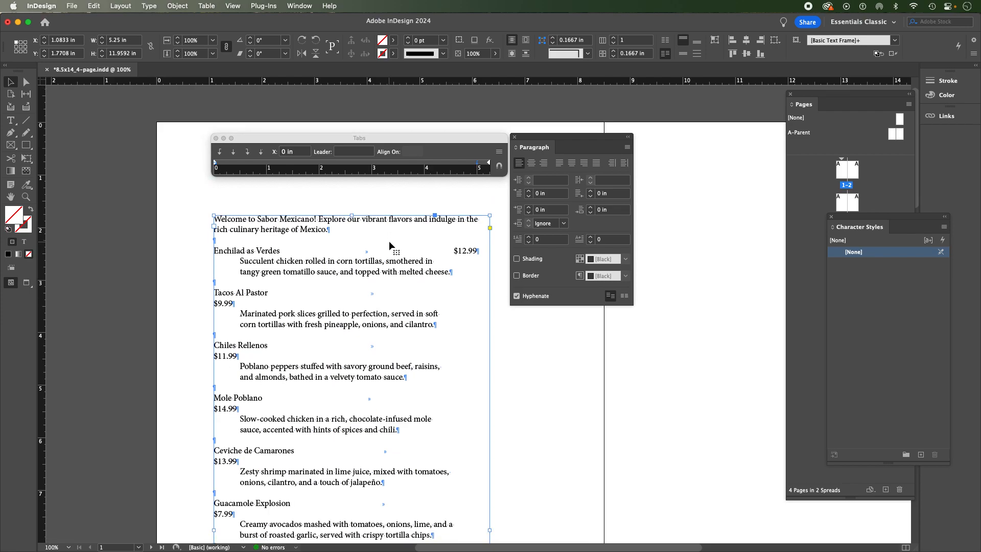
{"action": "scroll", "coordinate": [389, 273], "scroll_direction": "down", "scroll_amount": 1}
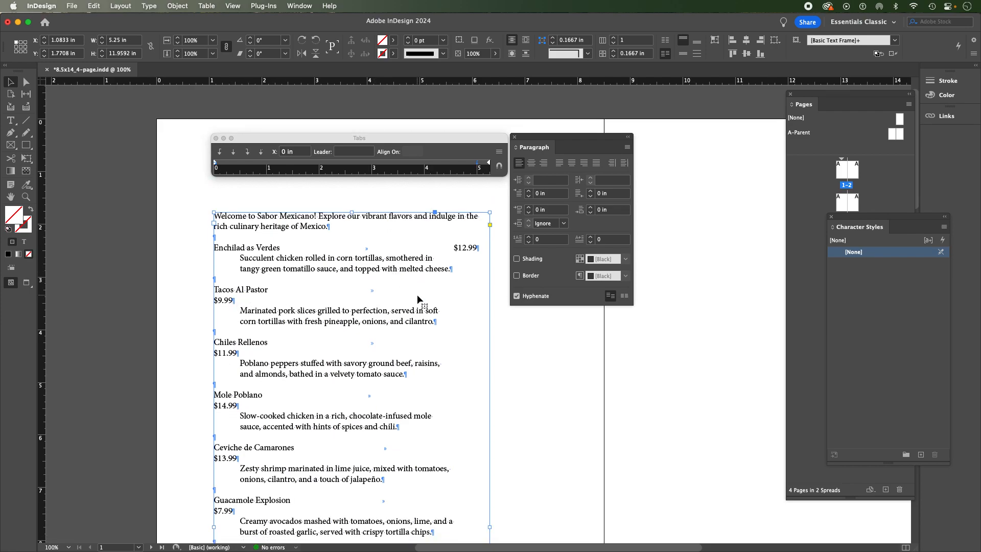
{"action": "left_click", "coordinate": [228, 303]}
{"action": "double_click", "coordinate": [228, 303]}
{"action": "left_click", "coordinate": [213, 300]}
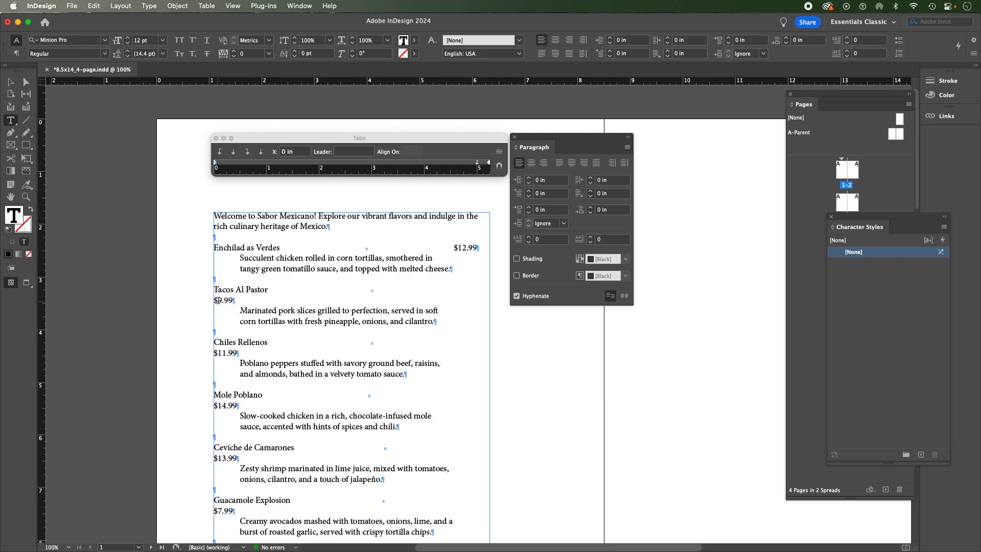
{"action": "key", "text": "BackSpace"}
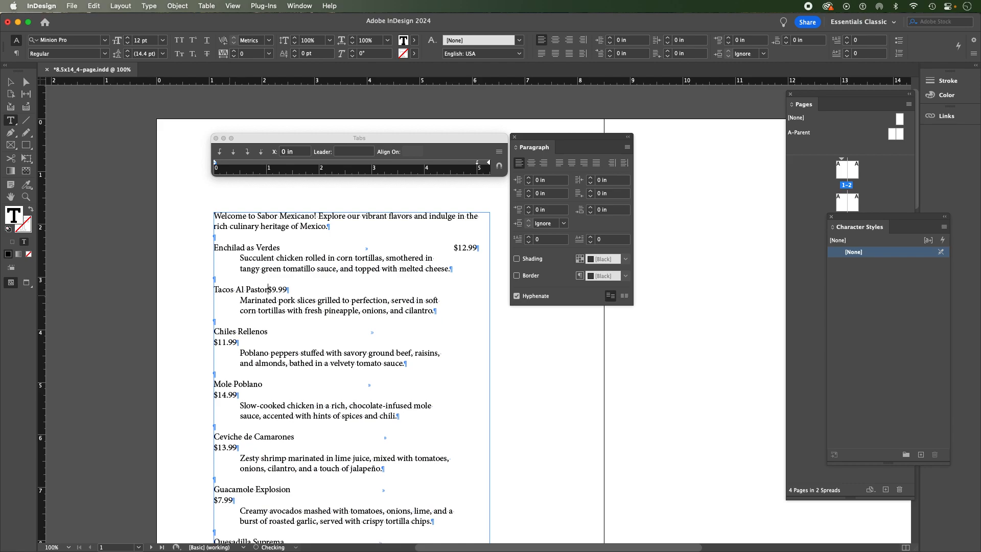
{"action": "key", "text": "Tab"}
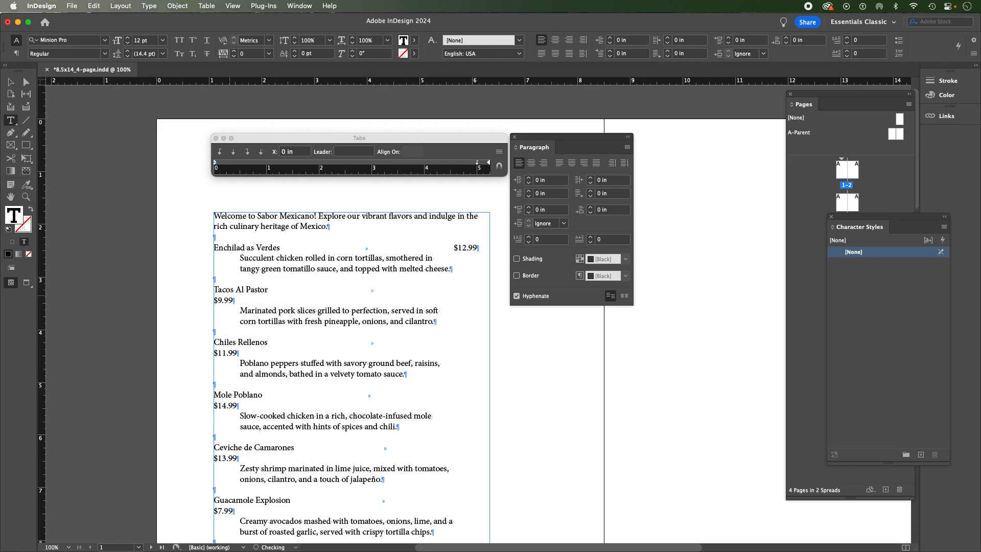
Step: Widen the menu text frame to about 5.56 in so the prices fit on the same lines as the dish names
{"action": "scroll", "coordinate": [382, 286], "scroll_direction": "right", "scroll_amount": 3}
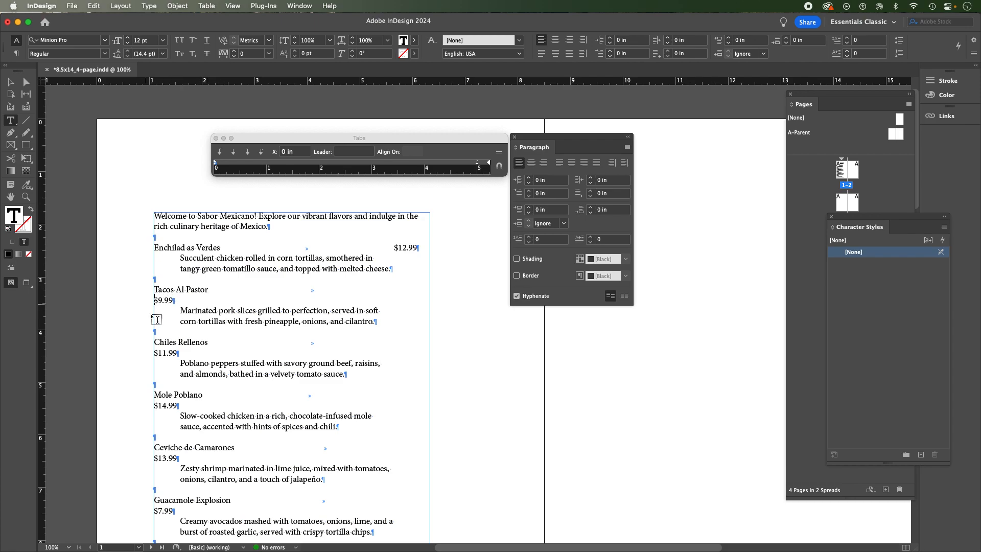
{"action": "left_click", "coordinate": [10, 81]}
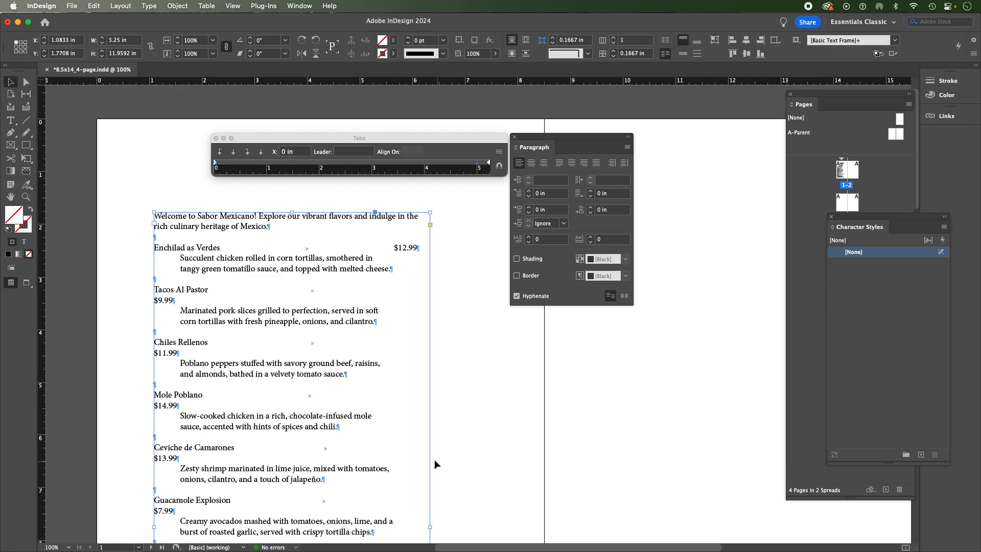
{"action": "left_click_drag", "start_coordinate": [430, 527], "coordinate": [447, 526]}
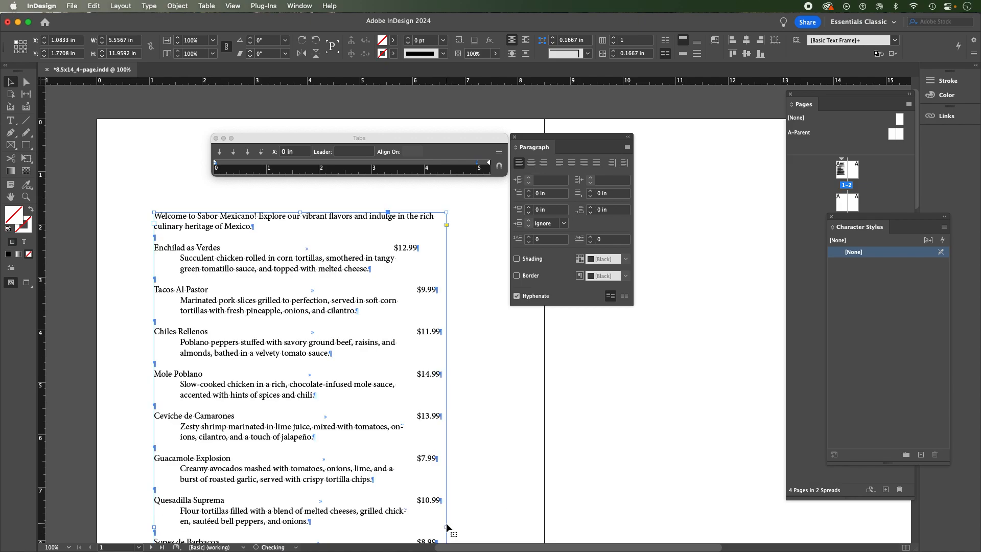
Step: Compare the tab spacing before the Enchilad as Verdes price with that of the Tacos Al Pastor price
{"action": "scroll", "coordinate": [433, 283], "scroll_direction": "up", "scroll_amount": 2}
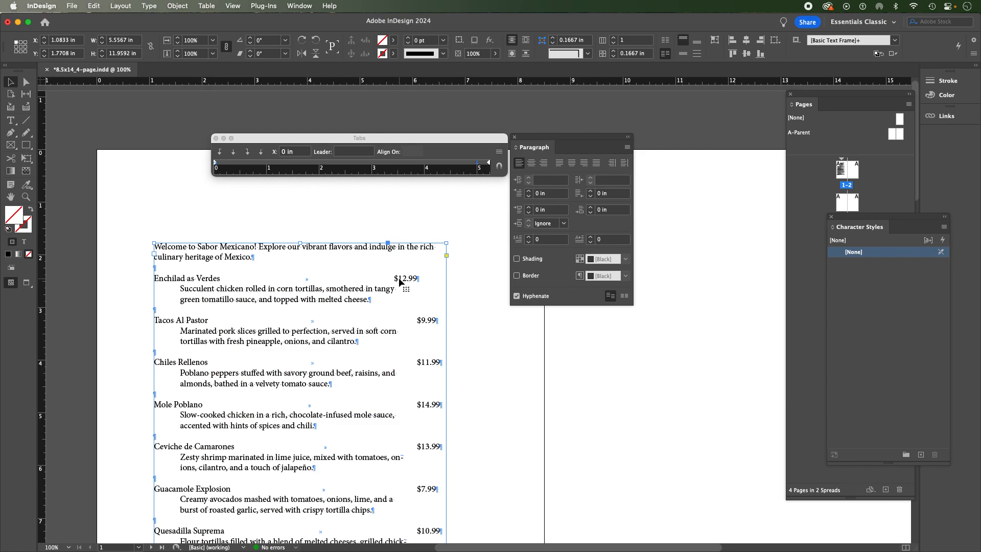
{"action": "double_click", "coordinate": [397, 279]}
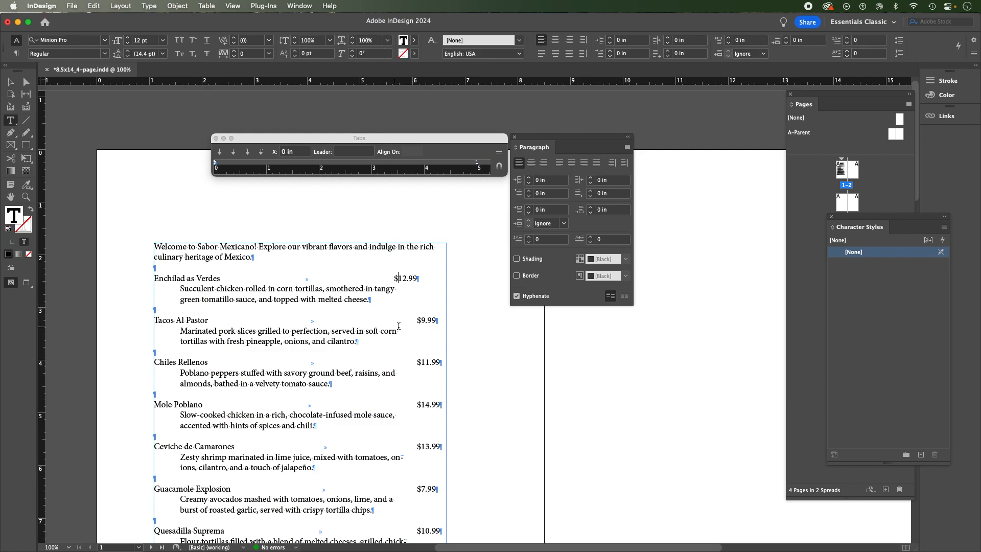
{"action": "scroll", "coordinate": [399, 326], "scroll_direction": "down", "scroll_amount": 10}
{"action": "scroll", "coordinate": [407, 353], "scroll_direction": "up", "scroll_amount": 10}
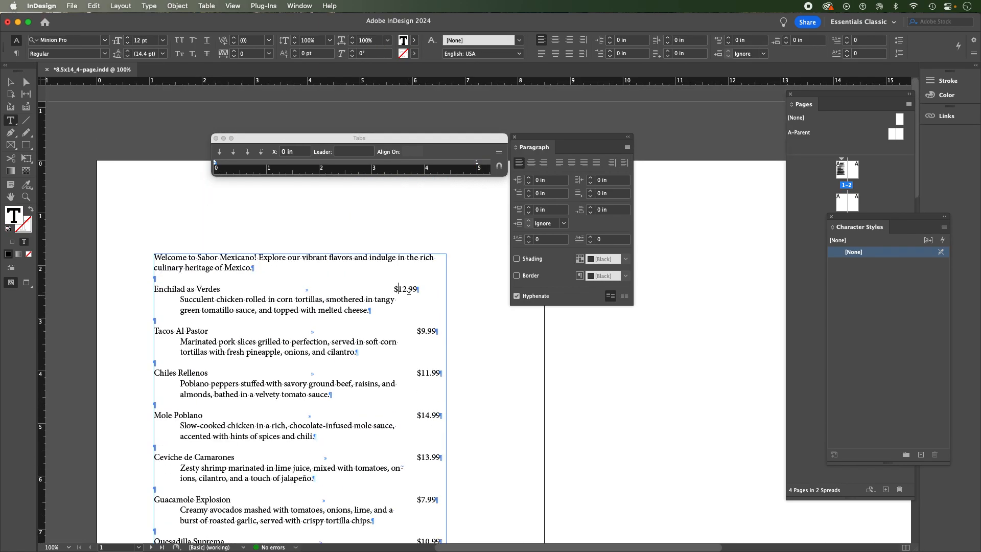
{"action": "left_click_drag", "start_coordinate": [416, 330], "coordinate": [244, 325]}
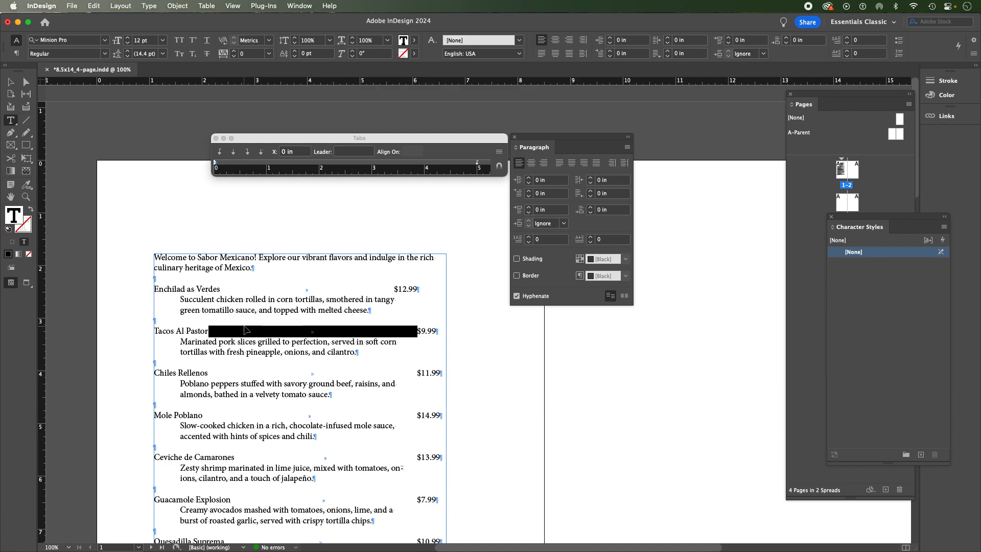
{"action": "left_click_drag", "start_coordinate": [397, 290], "coordinate": [225, 291]}
{"action": "left_click", "coordinate": [394, 289]}
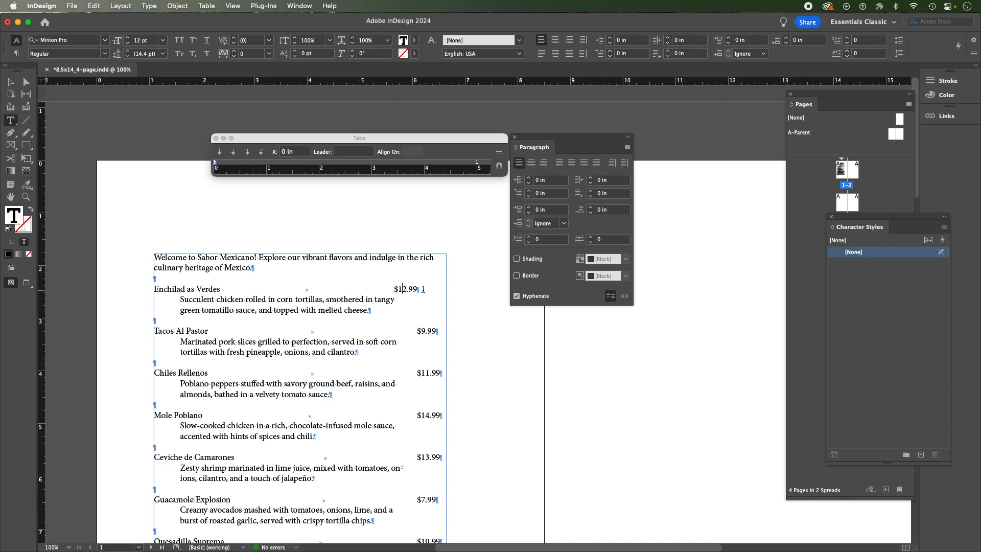
Step: Move the tab stop of the Enchilad as Verdes entry to 5 in to line its price up with the others
{"action": "left_click_drag", "start_coordinate": [422, 289], "coordinate": [153, 290]}
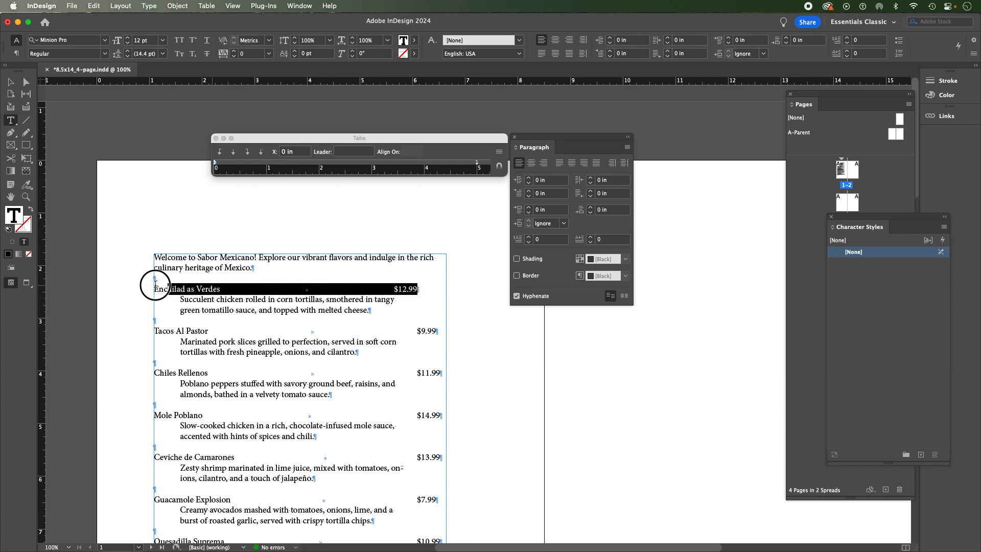
{"action": "left_click", "coordinate": [375, 313], "text": "shift"}
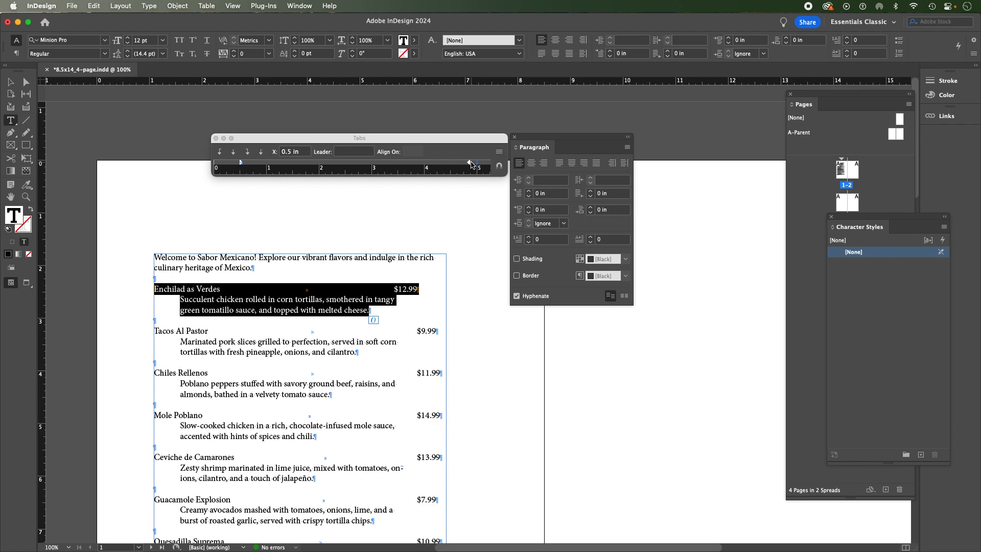
{"action": "mouse_move", "coordinate": [478, 165]}
{"action": "left_mouse_down"}
{"action": "mouse_move", "coordinate": [452, 163]}
{"action": "mouse_move", "coordinate": [477, 165]}
{"action": "left_mouse_up"}
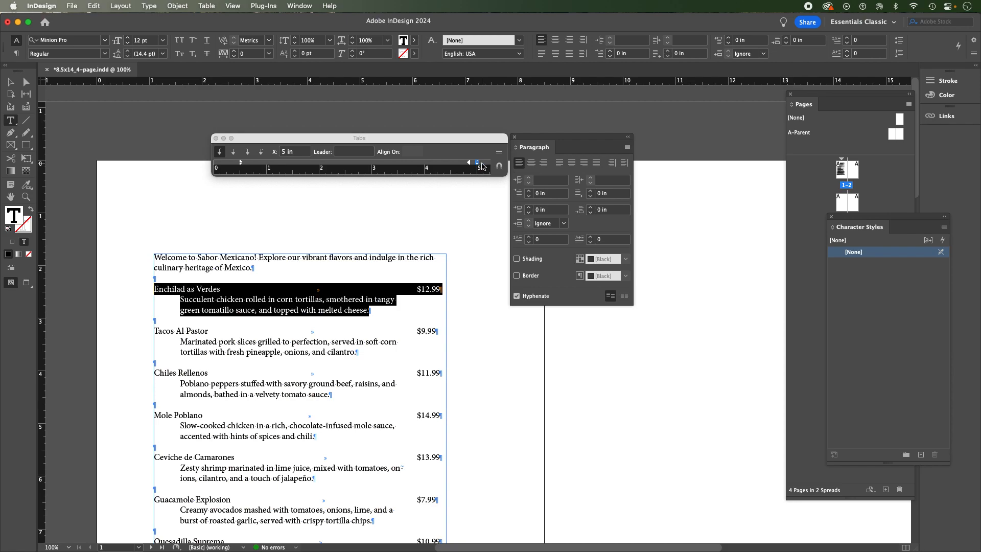
{"action": "left_click", "coordinate": [469, 302]}
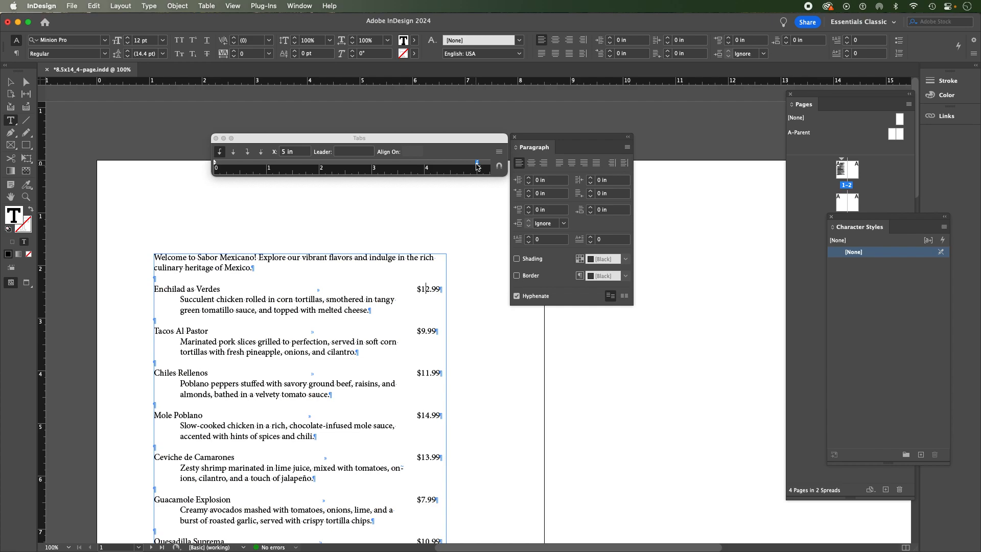
{"action": "left_click_drag", "start_coordinate": [477, 164], "coordinate": [476, 166]}
{"action": "key", "text": "Escape"}
Step: Select all the menu text and adjust the Enchilad as Verdes tab stop to match the other prices
{"action": "scroll", "coordinate": [386, 325], "scroll_direction": "down", "scroll_amount": 1}
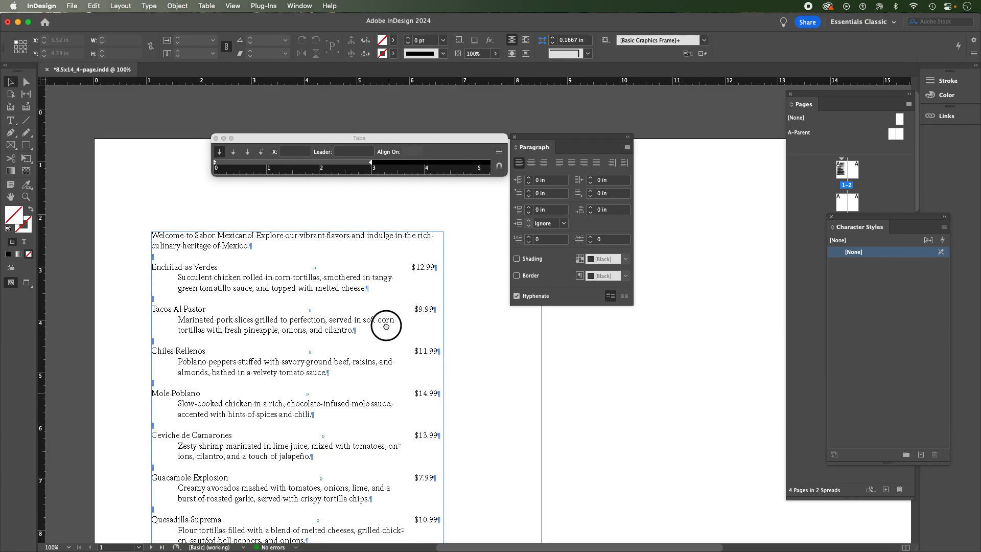
{"action": "scroll", "coordinate": [386, 325], "scroll_direction": "down", "scroll_amount": 12}
{"action": "scroll", "coordinate": [402, 430], "scroll_direction": "up", "scroll_amount": 4}
{"action": "scroll", "coordinate": [402, 431], "scroll_direction": "up", "scroll_amount": 8}
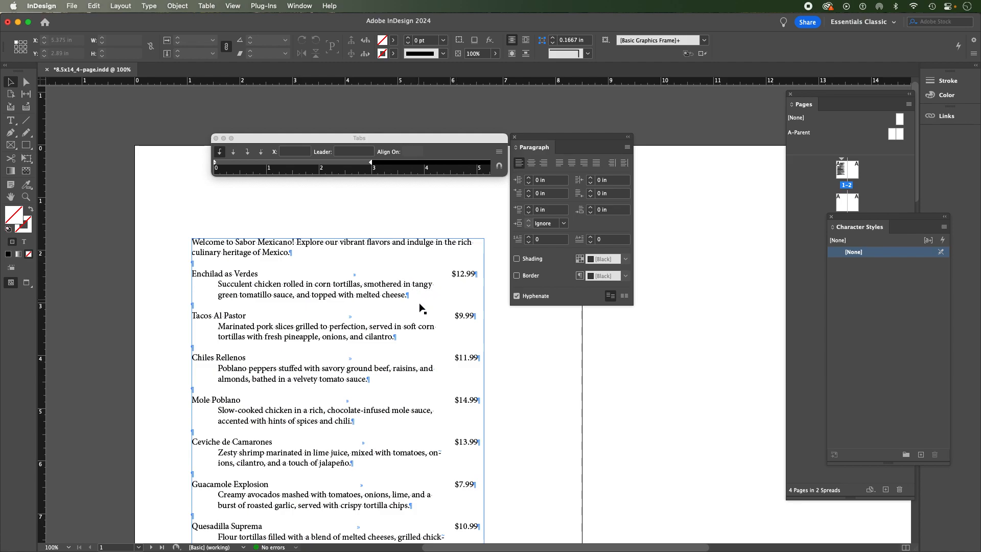
{"action": "double_click", "coordinate": [391, 297]}
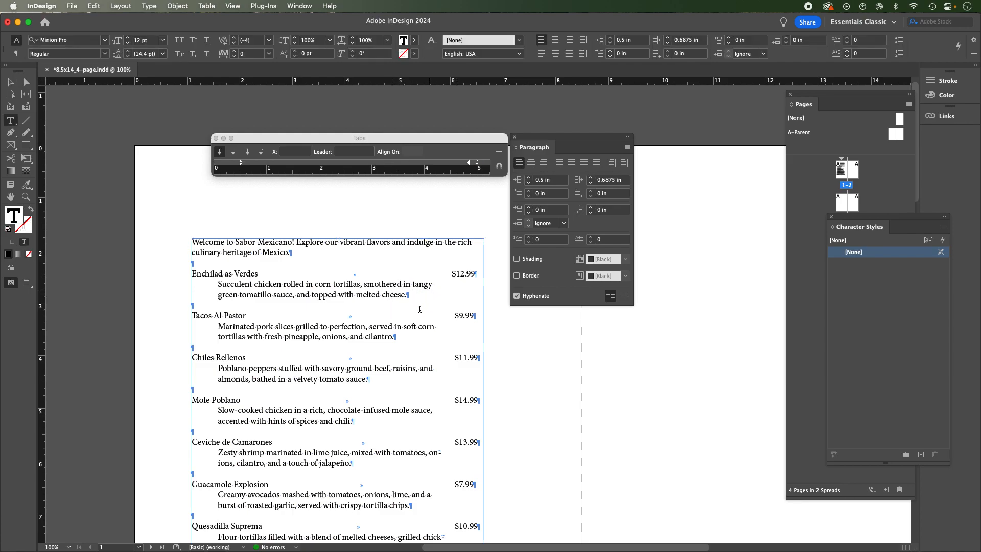
{"action": "key", "text": "super+a"}
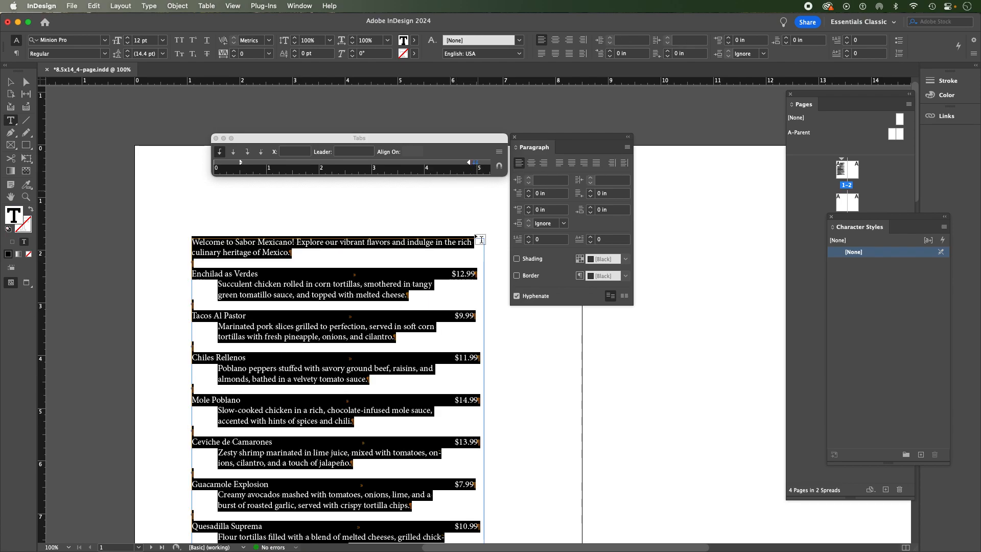
{"action": "left_click", "coordinate": [459, 274]}
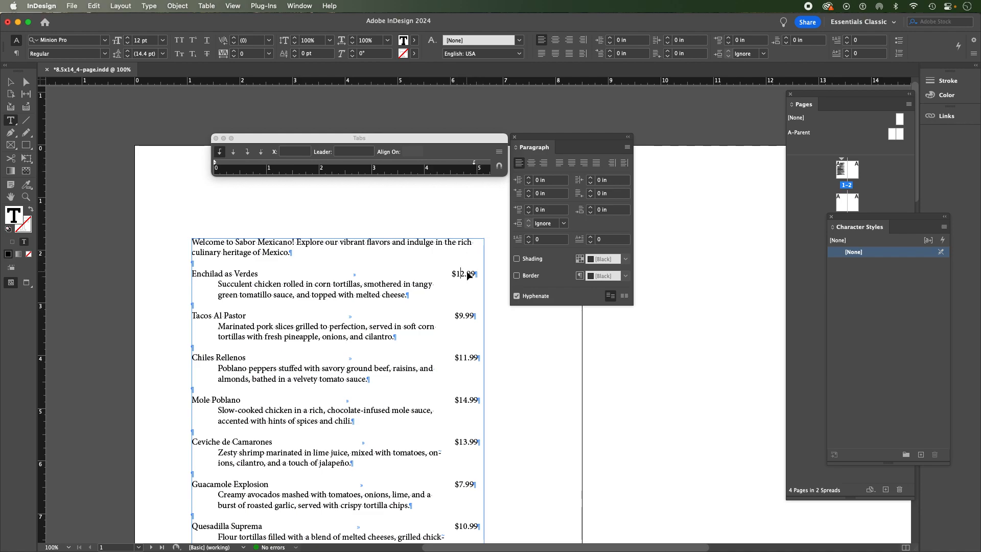
{"action": "key", "text": "super+a"}
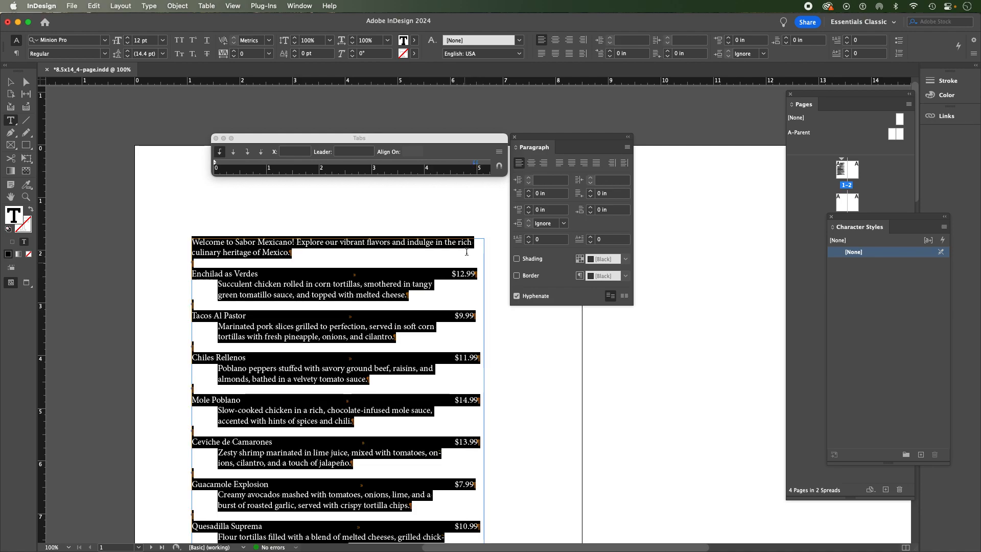
{"action": "left_click", "coordinate": [476, 167]}
{"action": "left_click_drag", "start_coordinate": [480, 168], "coordinate": [478, 189]}
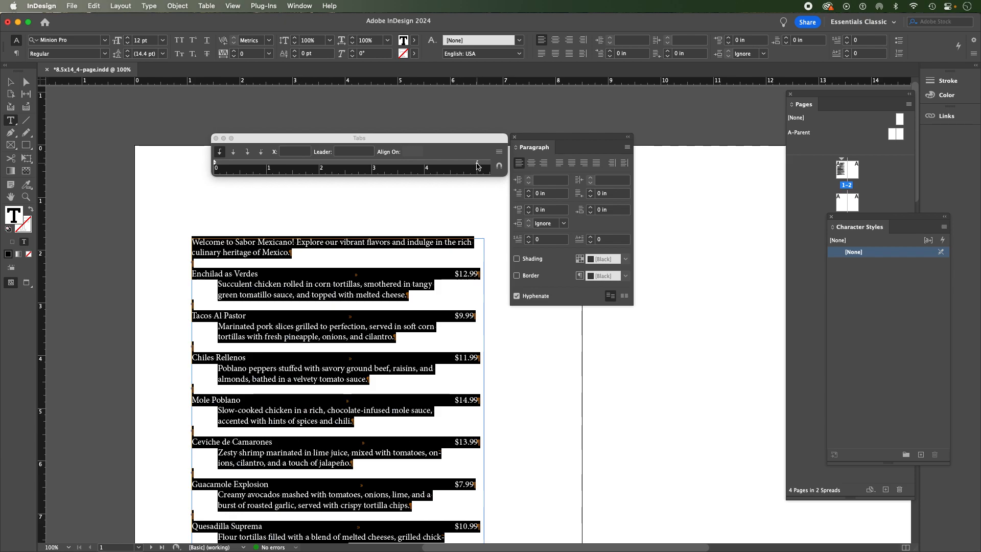
Step: Try shifting the price tab stops of the whole menu leftward, placing one at 4.8333 in
{"action": "left_click", "coordinate": [477, 164]}
{"action": "left_click_drag", "start_coordinate": [479, 169], "coordinate": [477, 169]}
{"action": "mouse_move", "coordinate": [475, 166]}
{"action": "left_mouse_down"}
{"action": "mouse_move", "coordinate": [459, 164]}
{"action": "mouse_move", "coordinate": [469, 166]}
{"action": "left_mouse_up"}
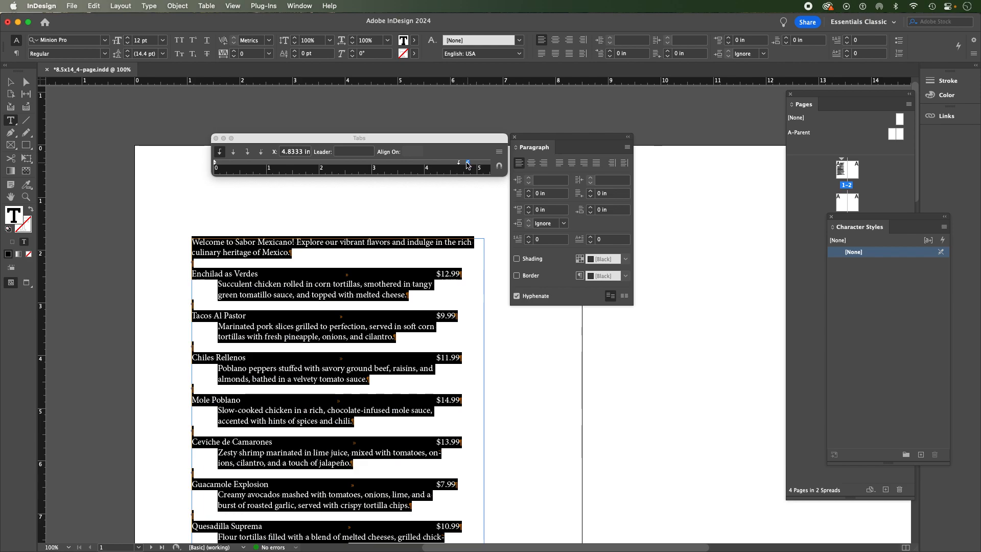
Step: Clear the remaining tab stops from the selected menu text and place a right-justified tab stop at 5.2222 in
{"action": "left_click_drag", "start_coordinate": [468, 164], "coordinate": [468, 202]}
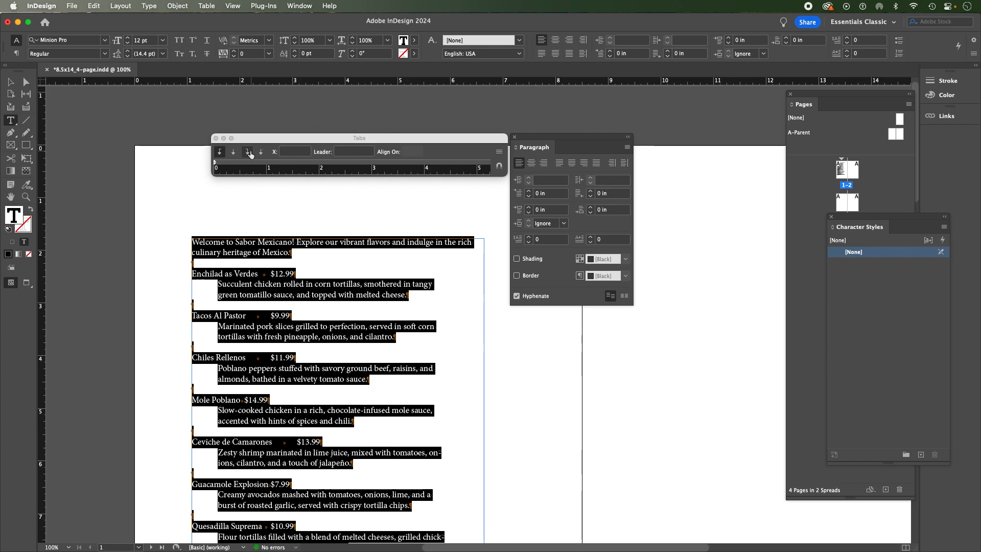
{"action": "left_click", "coordinate": [483, 164]}
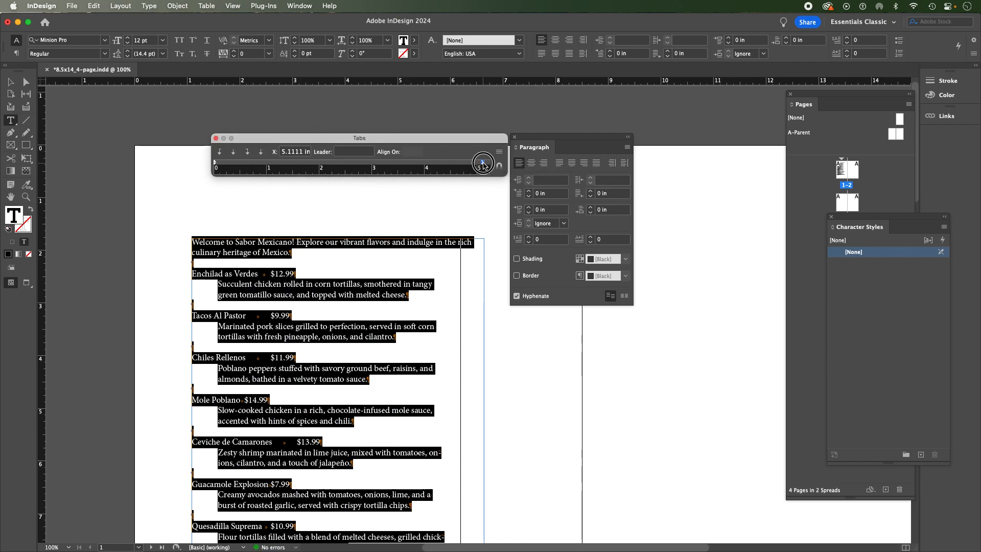
{"action": "left_click_drag", "start_coordinate": [484, 163], "coordinate": [487, 164]}
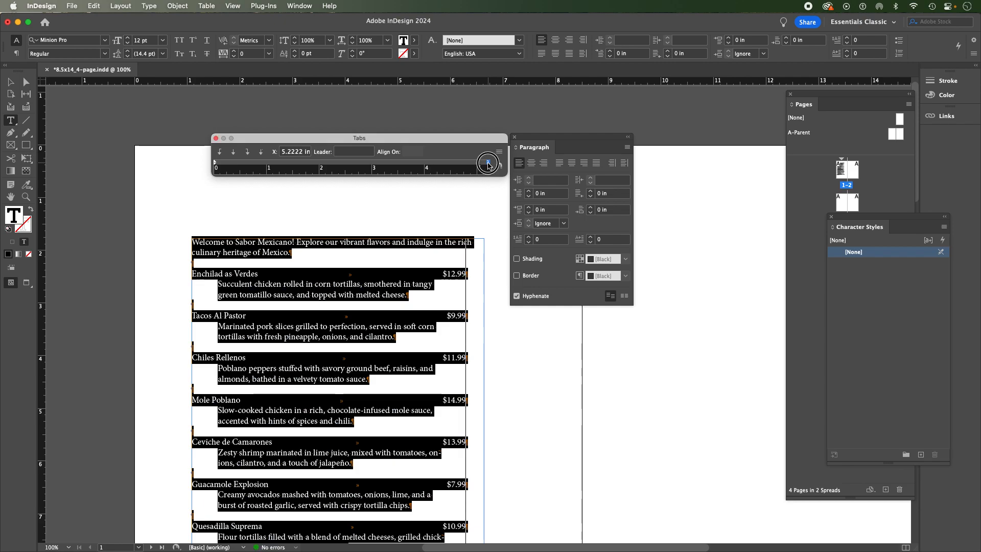
{"action": "scroll", "coordinate": [437, 263], "scroll_direction": "down", "scroll_amount": 5}
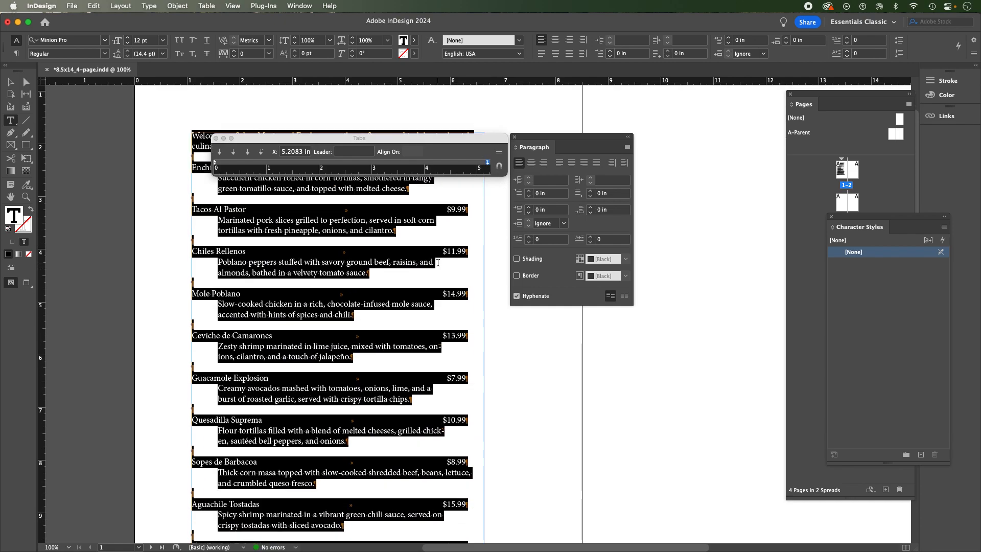
{"action": "scroll", "coordinate": [438, 263], "scroll_direction": "down", "scroll_amount": 4}
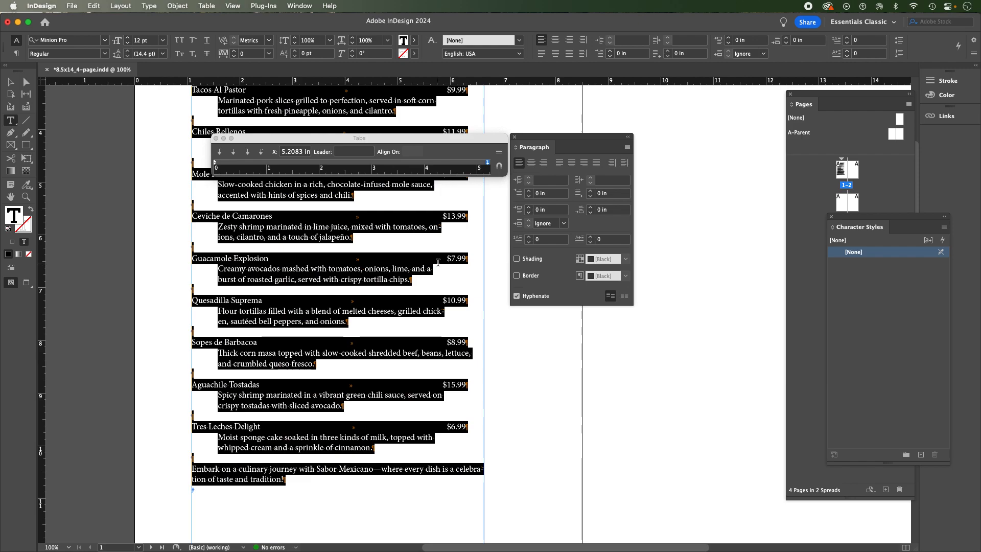
{"action": "left_click", "coordinate": [422, 311]}
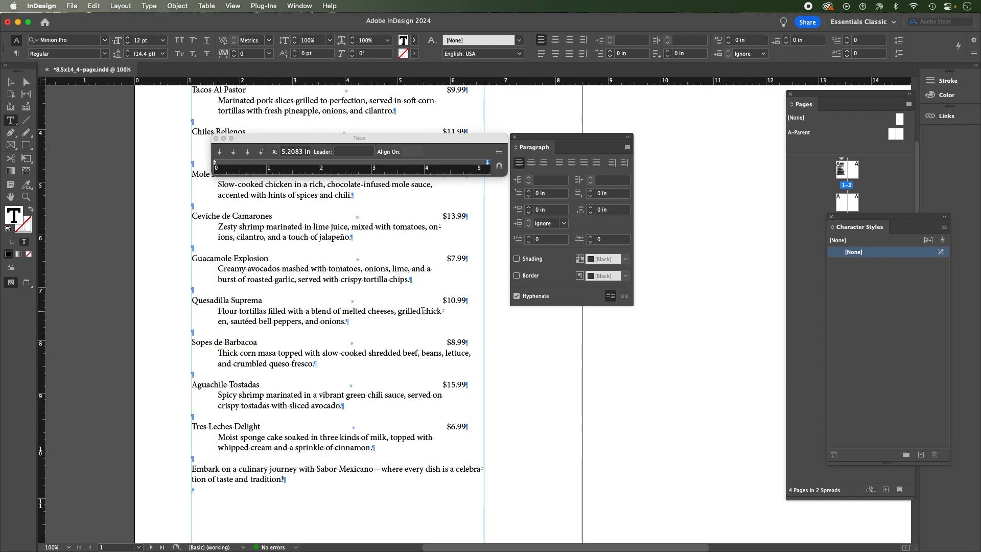
{"action": "left_click", "coordinate": [419, 354]}
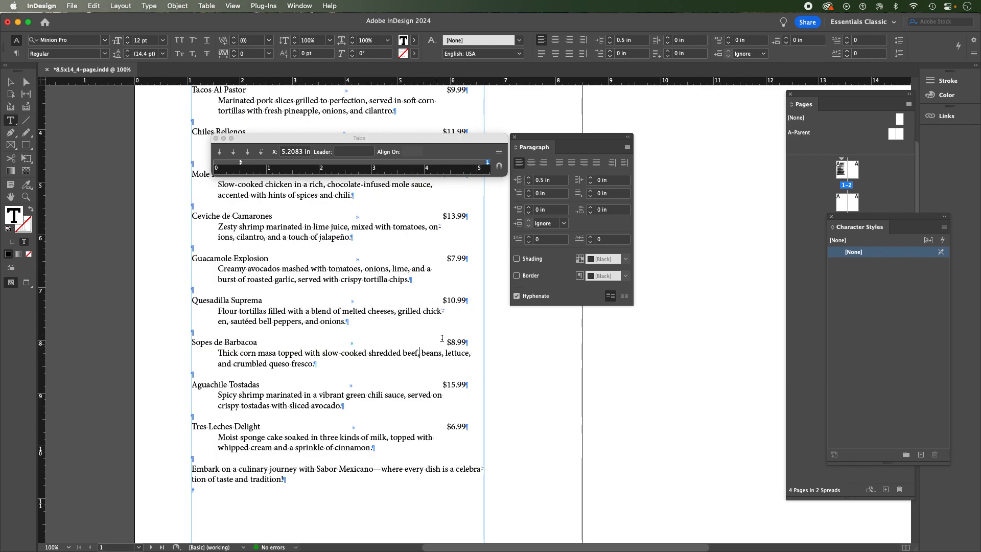
{"action": "left_click", "coordinate": [610, 181]}
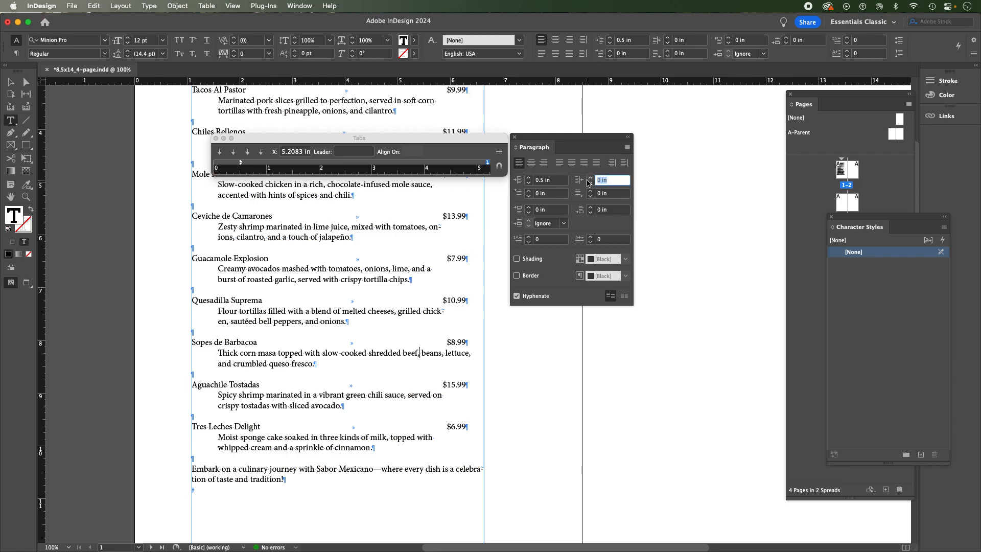
{"action": "key", "text": "BackSpace"}
{"action": "left_click_drag", "start_coordinate": [471, 300], "coordinate": [267, 305]}
{"action": "left_click", "coordinate": [516, 302]}
{"action": "double_click", "coordinate": [466, 300]}
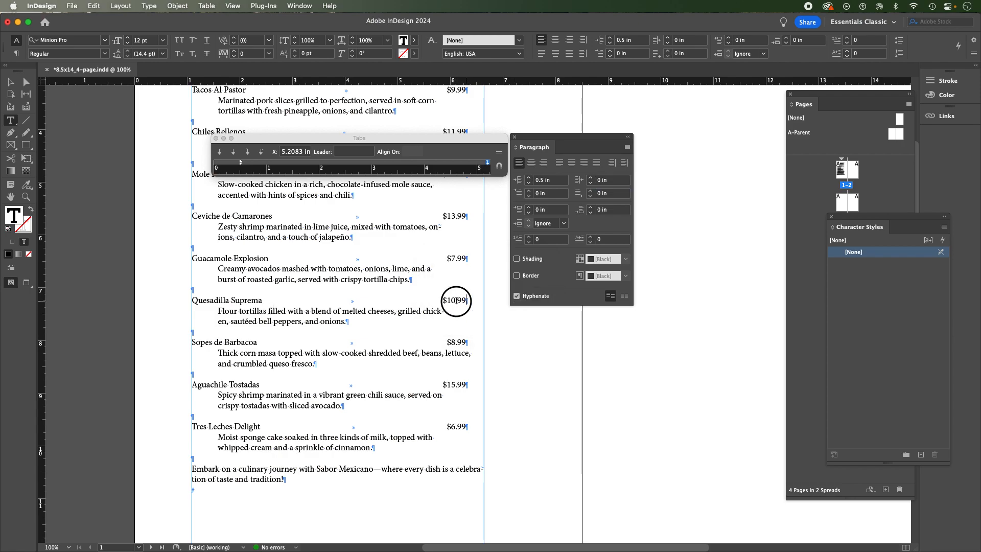
Step: Copy the 0.6875 in right indent from the Guacamole Explosion description to the Sopes de Barbacoa description
{"action": "left_click_drag", "start_coordinate": [414, 279], "coordinate": [341, 275]}
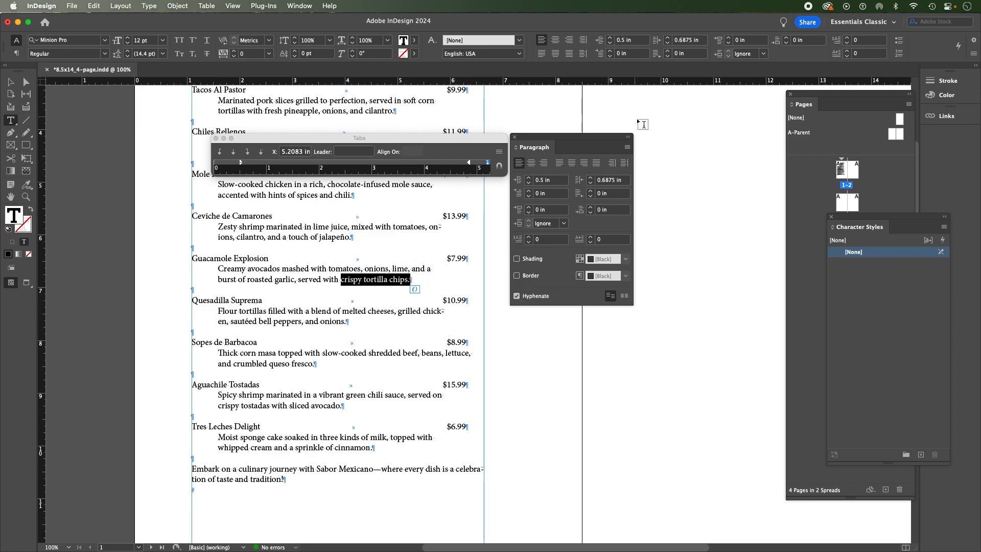
{"action": "left_click", "coordinate": [603, 180]}
{"action": "double_click", "coordinate": [603, 180]}
{"action": "triple_click", "coordinate": [604, 180]}
{"action": "key", "text": "super+c"}
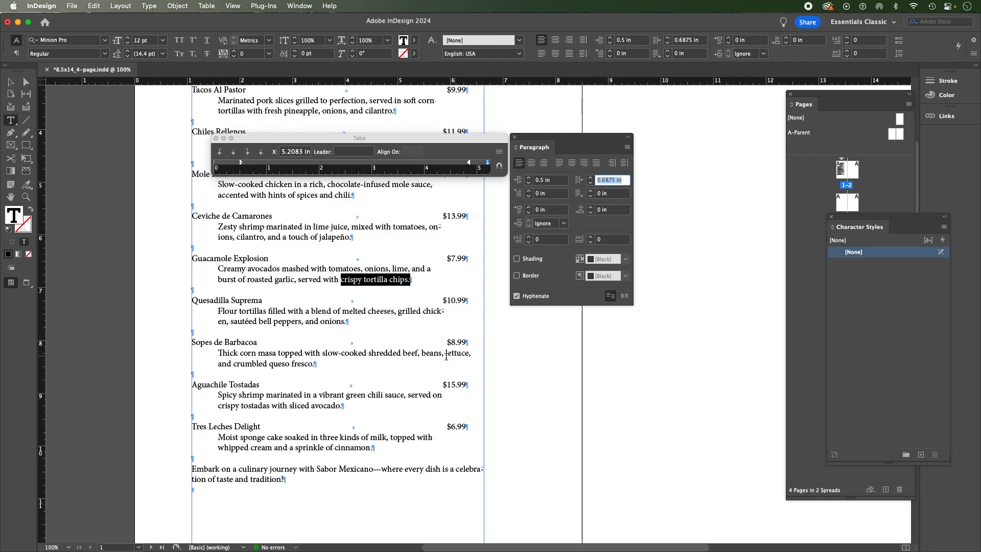
{"action": "left_click", "coordinate": [419, 353]}
{"action": "left_click", "coordinate": [574, 180]}
{"action": "key", "text": "super+v"}
{"action": "key", "text": "Return"}
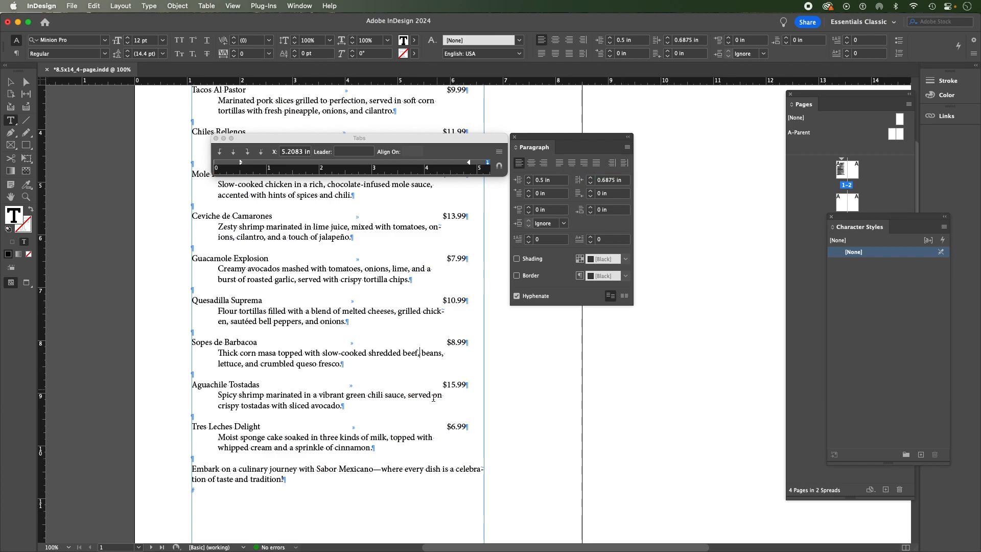
Step: Move the floating tab ruler up so that it sits clear above the menu's text frame
{"action": "scroll", "coordinate": [434, 396], "scroll_direction": "up", "scroll_amount": 10}
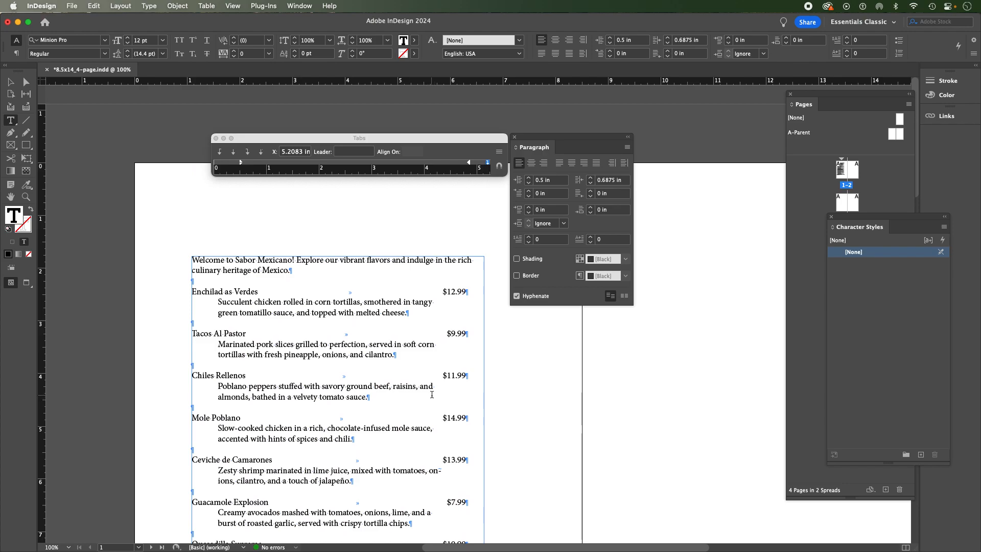
{"action": "scroll", "coordinate": [431, 394], "scroll_direction": "down", "scroll_amount": 1}
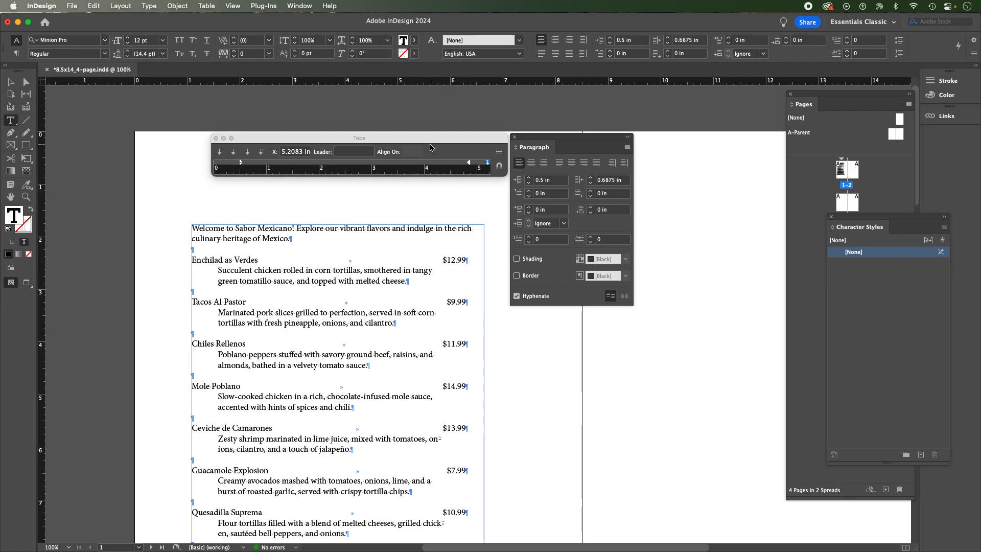
{"action": "left_click_drag", "start_coordinate": [409, 139], "coordinate": [383, 101]}
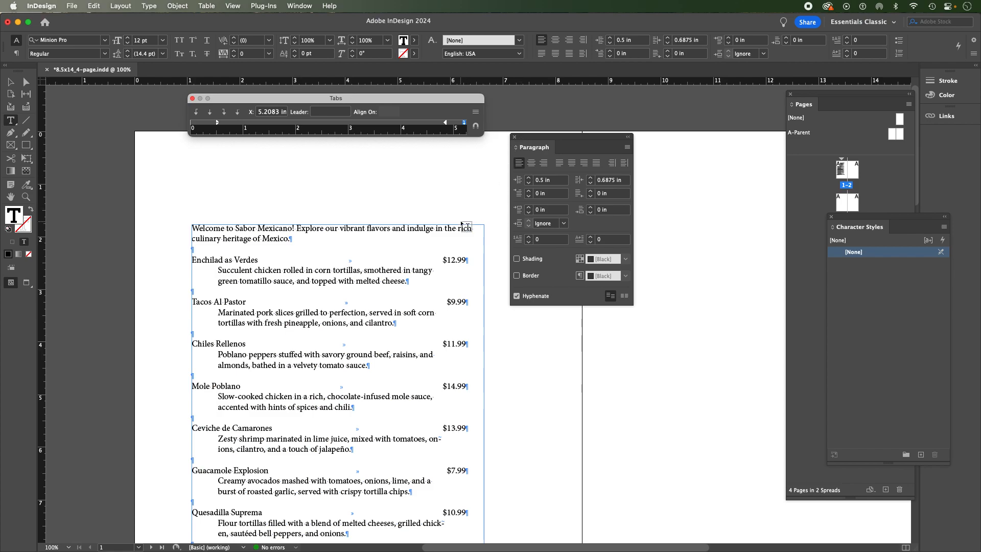
Step: Select the tab space in the Enchilad as Verdes line and give its tab stop a period (.) leader
{"action": "scroll", "coordinate": [456, 225], "scroll_direction": "down", "scroll_amount": 4}
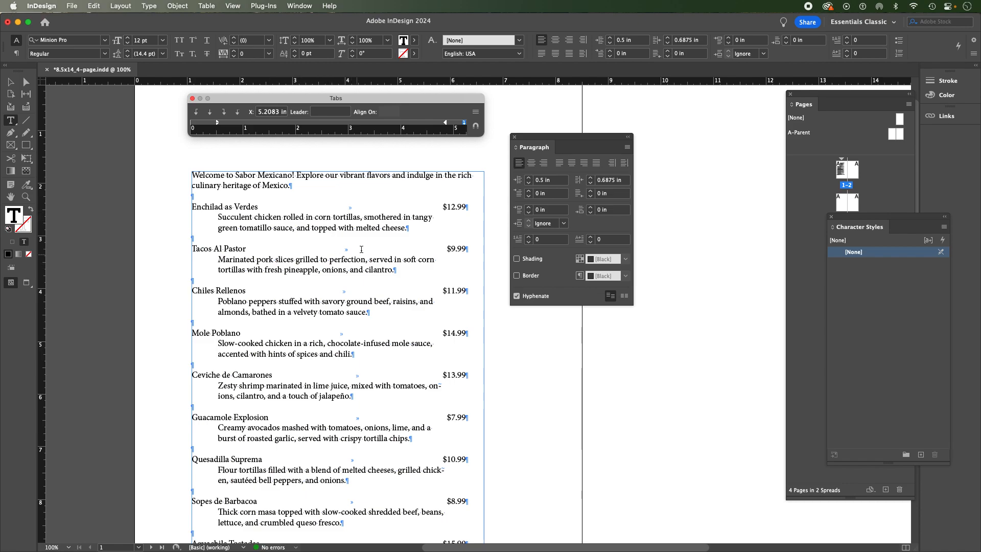
{"action": "double_click", "coordinate": [341, 206]}
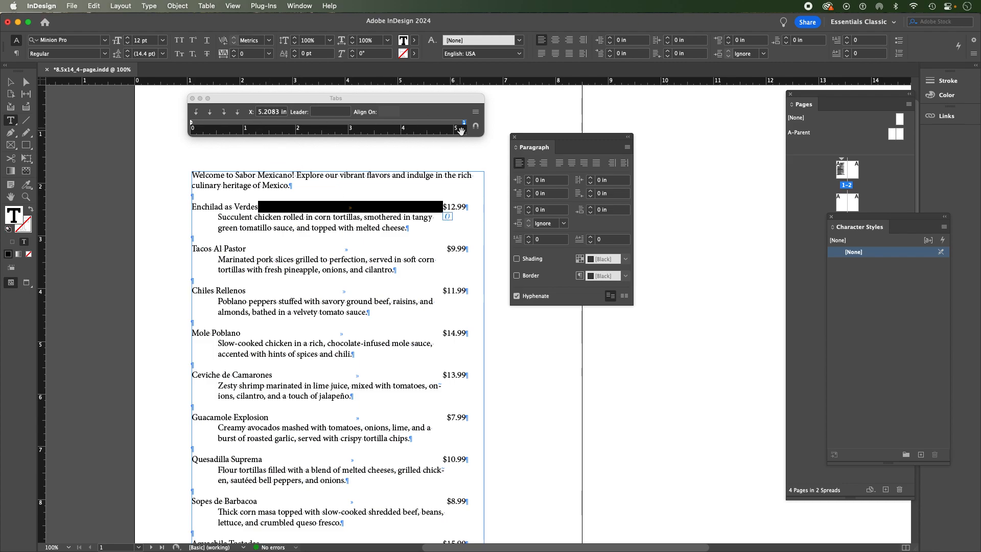
{"action": "left_click", "coordinate": [328, 111]}
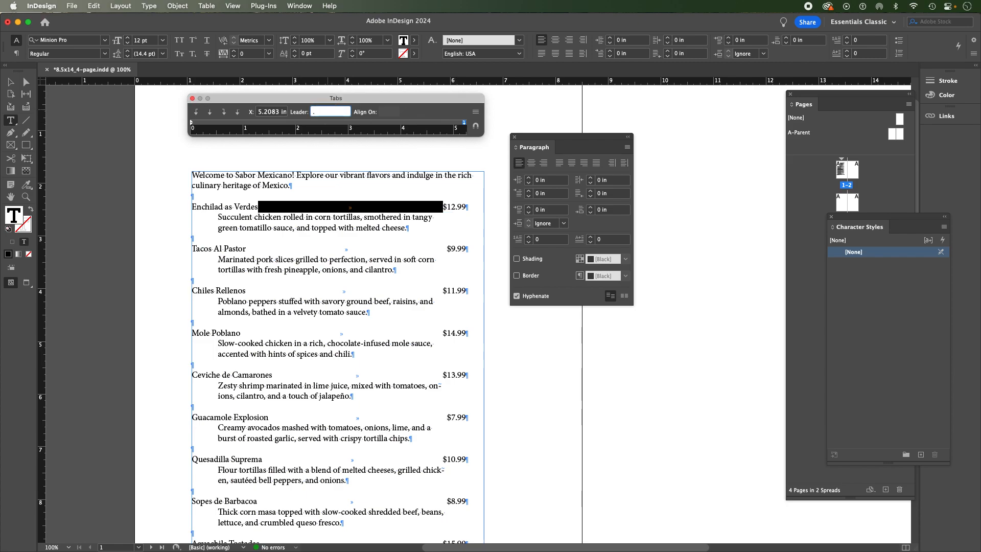
{"action": "key", "text": "Return"}
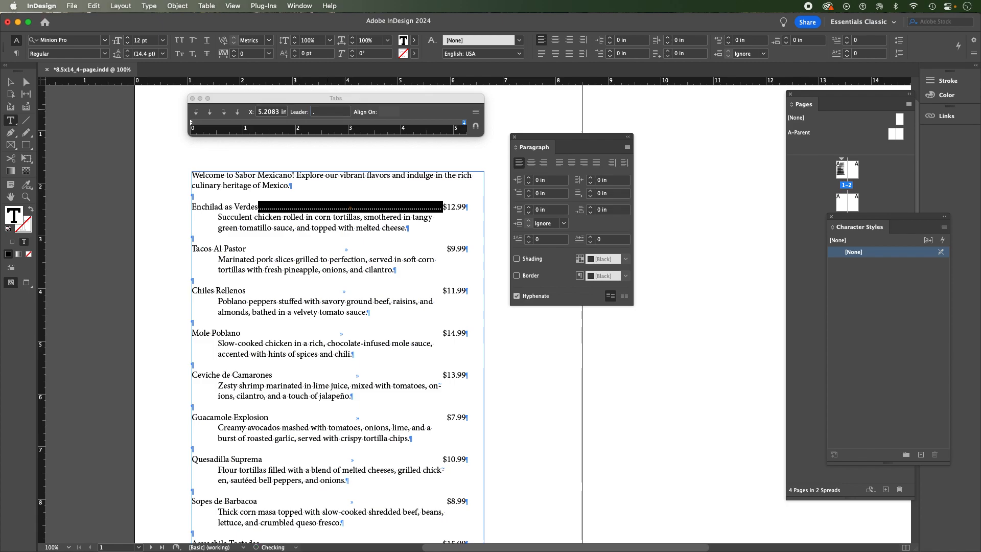
{"action": "left_click", "coordinate": [438, 216]}
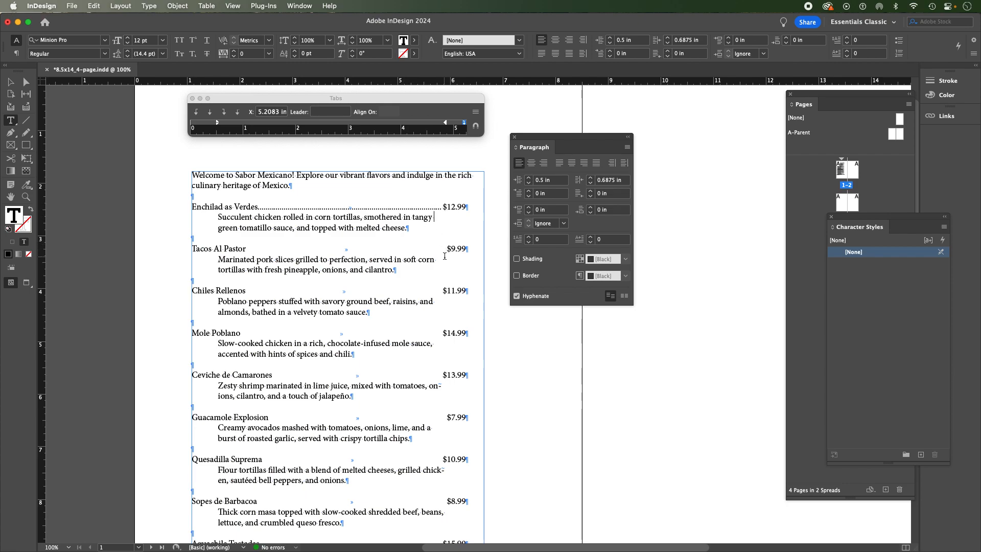
{"action": "left_click_drag", "start_coordinate": [444, 207], "coordinate": [267, 202]}
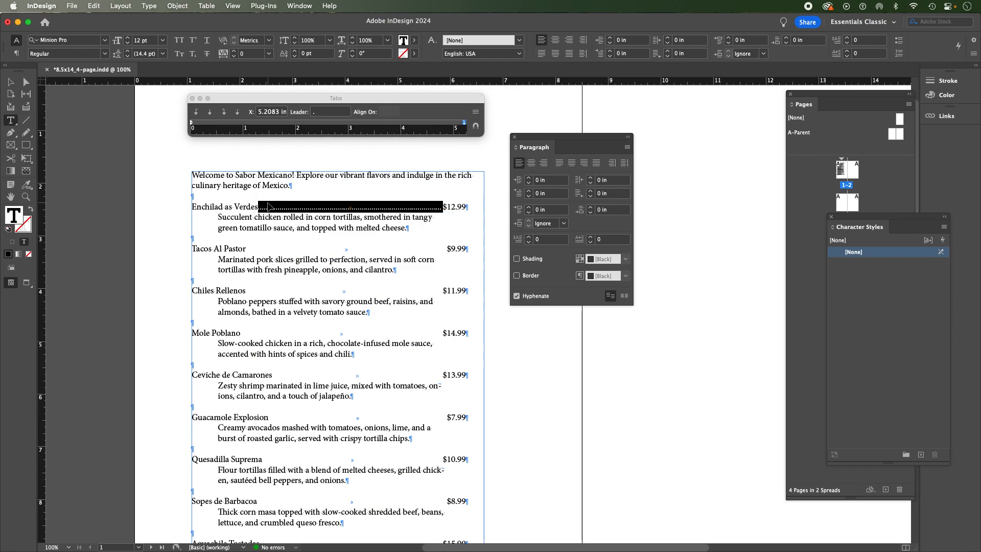
Step: Add a period (.) leader to the price tab stop of the Tacos Al Pastor line
{"action": "left_click_drag", "start_coordinate": [445, 249], "coordinate": [273, 248]}
{"action": "left_click", "coordinate": [273, 249]}
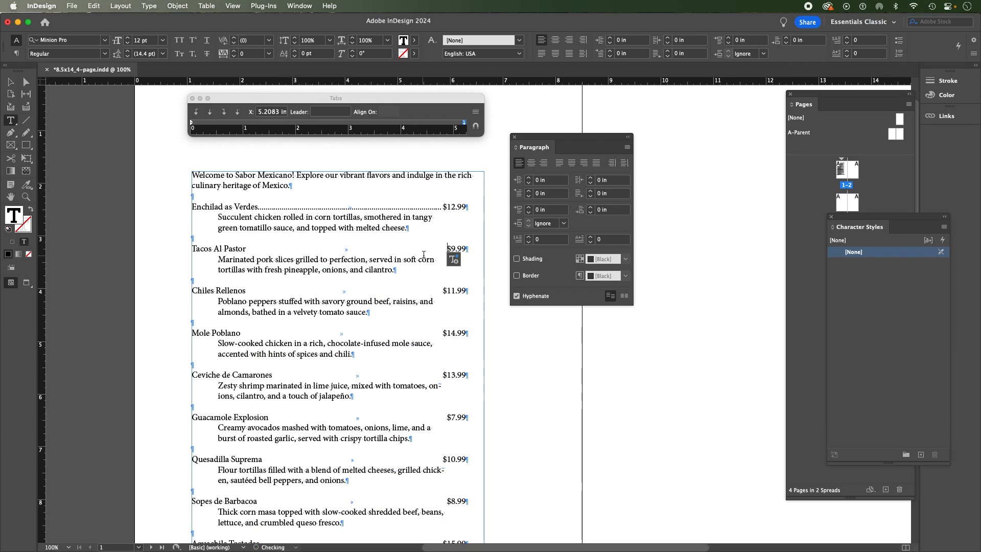
{"action": "left_click", "coordinate": [331, 111]}
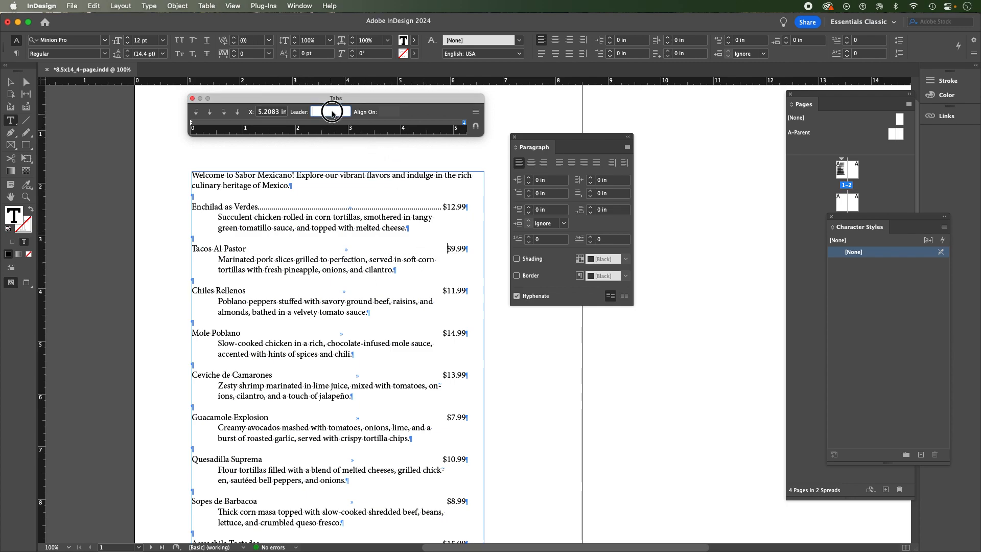
{"action": "type", "text": "."}
{"action": "key", "text": "Return"}
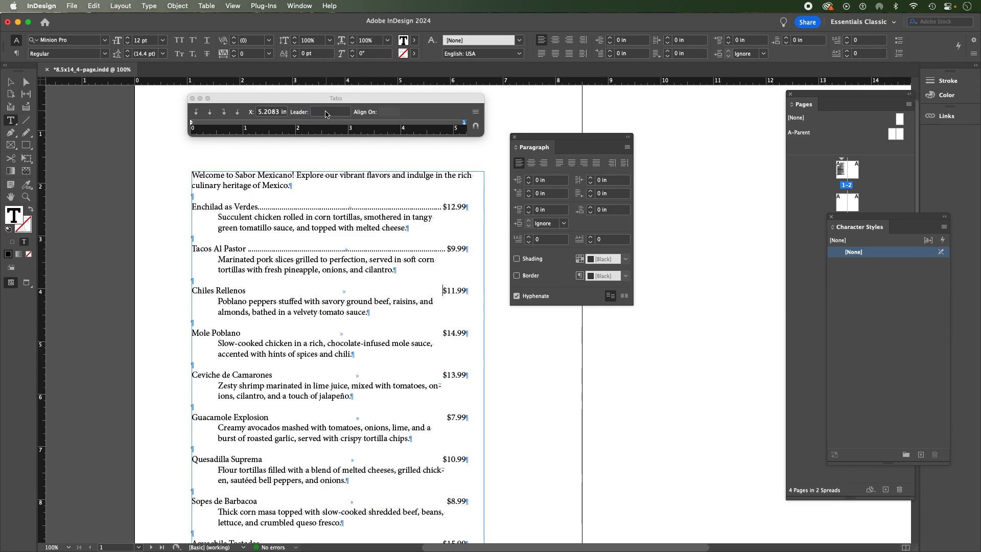
Step: Add period (.) leaders to the price tab stops of the Chiles Rellenos and Mole Poblano lines
{"action": "left_click", "coordinate": [327, 112]}
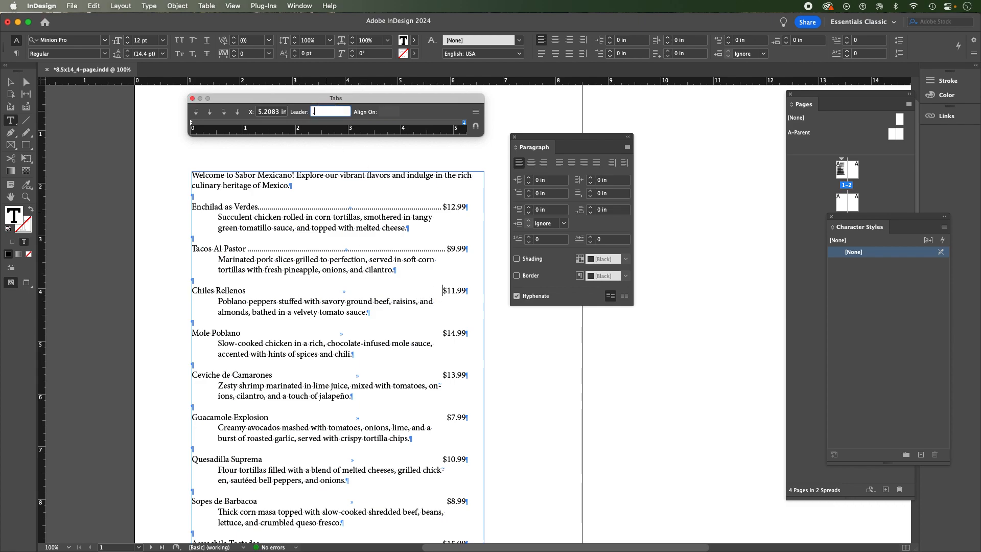
{"action": "type", "text": "."}
{"action": "key", "text": "Return"}
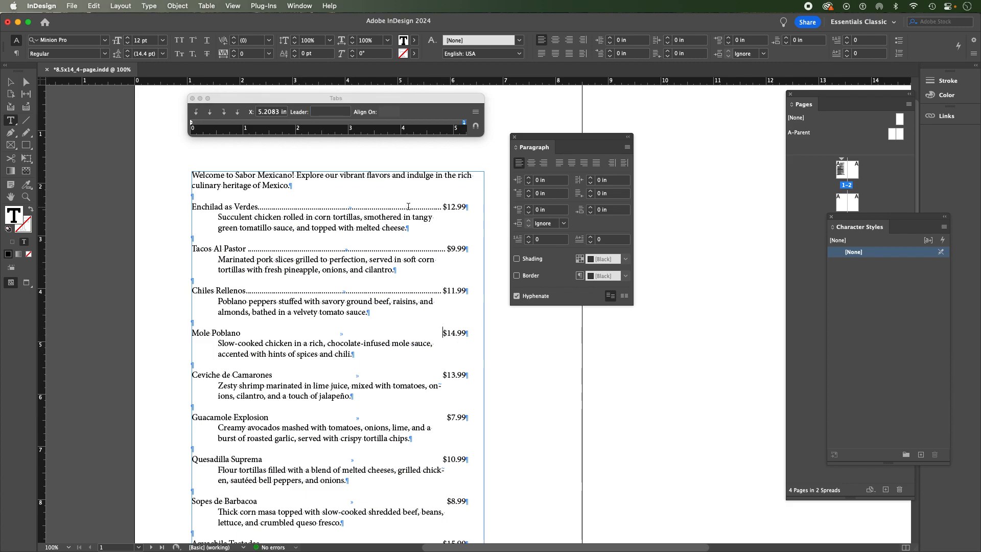
{"action": "left_click", "coordinate": [330, 112]}
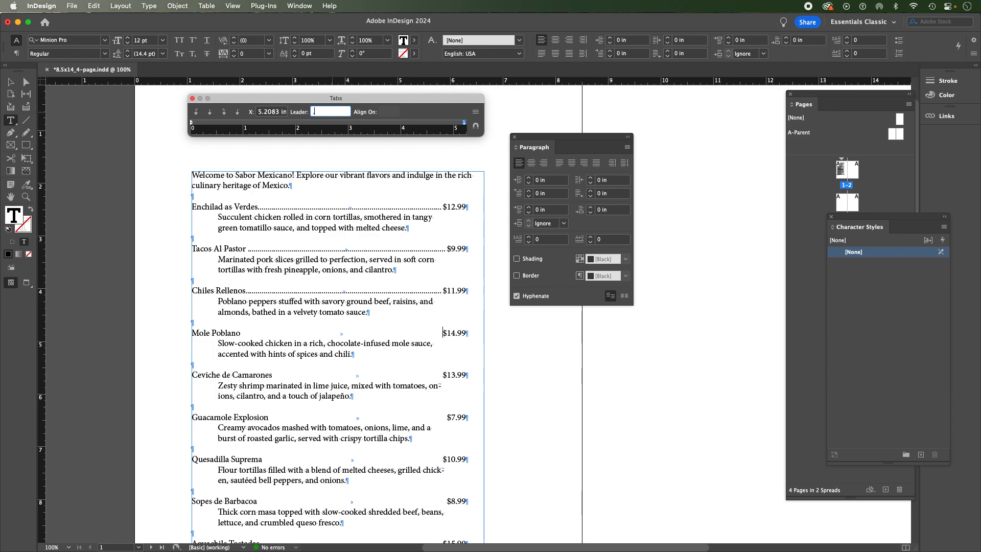
{"action": "type", "text": "."}
{"action": "key", "text": "Return"}
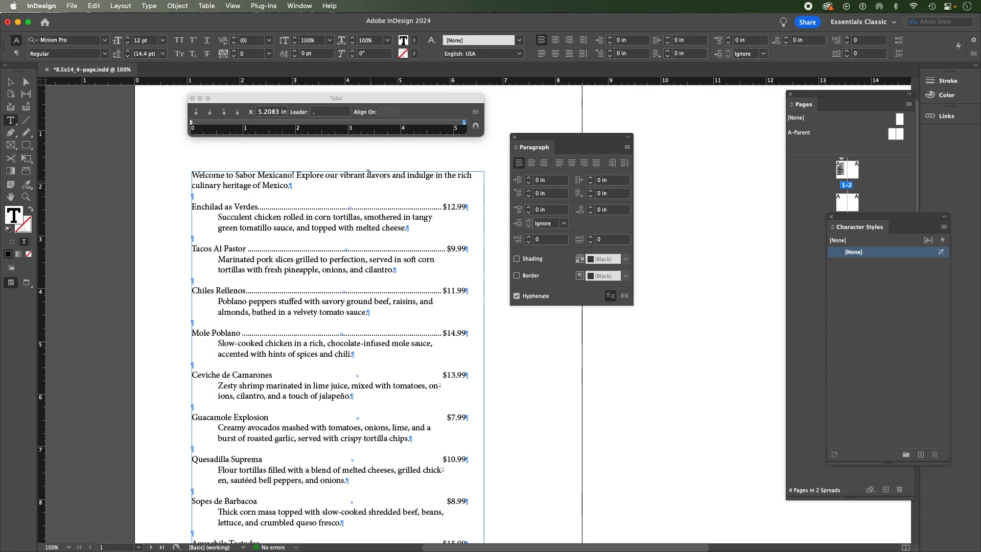
Step: Add period (.) leaders to the Ceviche de Camarones and Guacamole Explosion price tab stops, and leave text editing
{"action": "left_click", "coordinate": [444, 374]}
{"action": "left_click", "coordinate": [330, 112]}
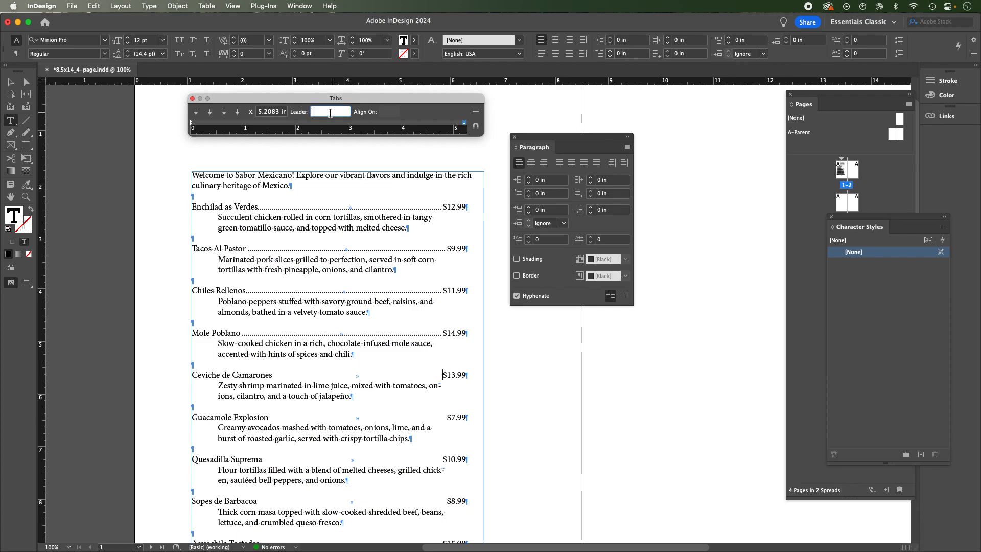
{"action": "key", "text": "Return"}
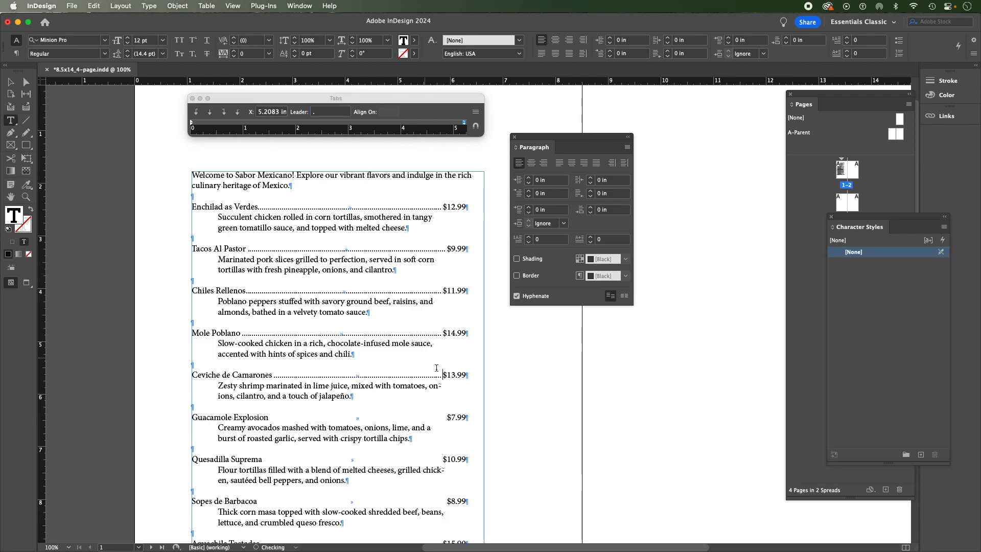
{"action": "left_click", "coordinate": [450, 416]}
{"action": "left_click", "coordinate": [326, 111]}
{"action": "key", "text": "Return"}
{"action": "left_click", "coordinate": [330, 112]}
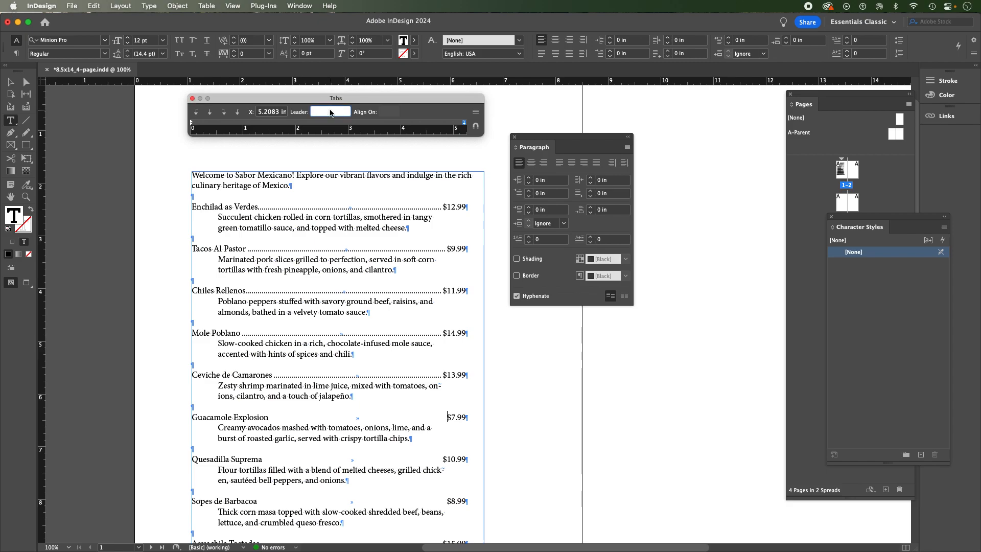
{"action": "double_click", "coordinate": [331, 111]}
{"action": "key", "text": "BackSpace"}
{"action": "type", "text": "."}
{"action": "key", "text": "Return"}
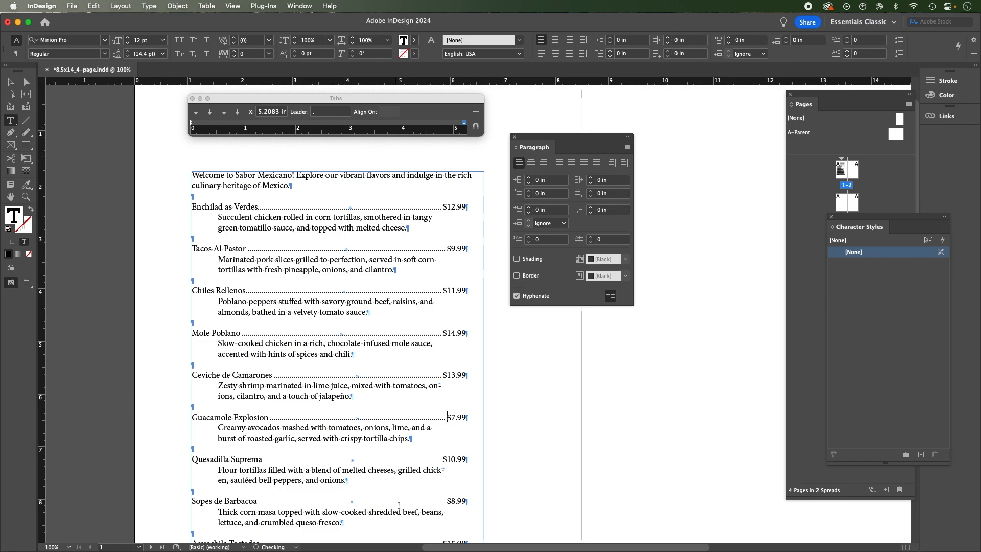
{"action": "key", "text": "Escape"}
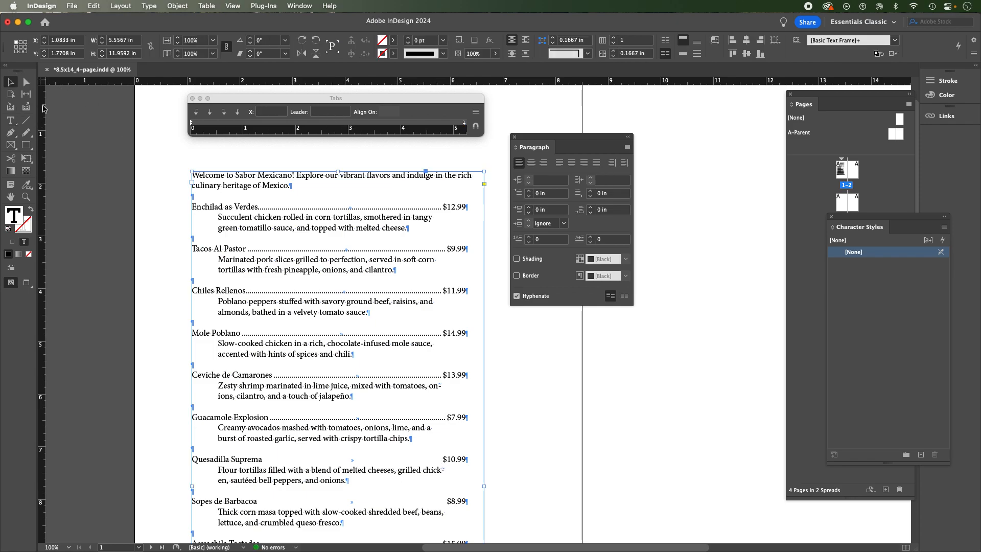
{"action": "scroll", "coordinate": [350, 379], "scroll_direction": "down", "scroll_amount": 5}
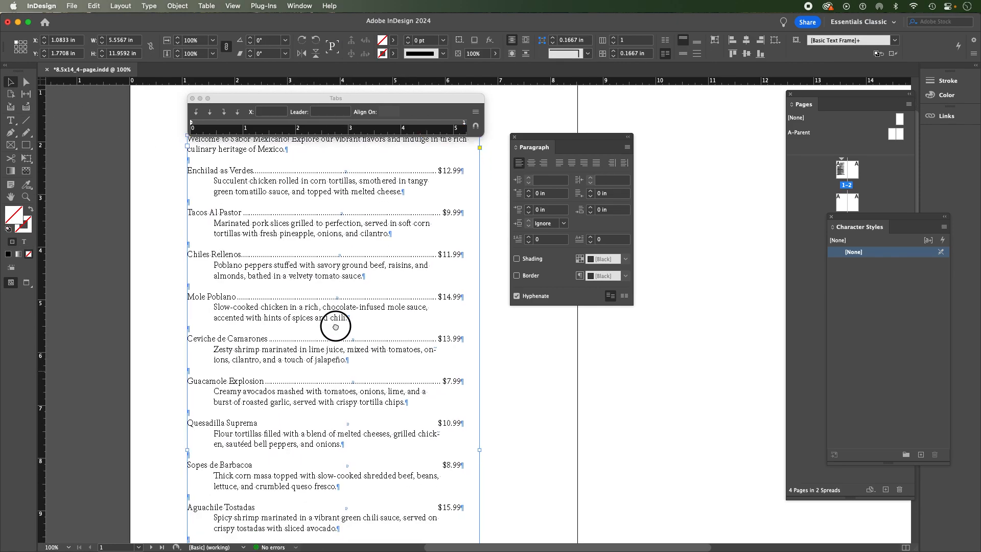
{"action": "left_click_drag", "start_coordinate": [350, 378], "coordinate": [371, 437]}
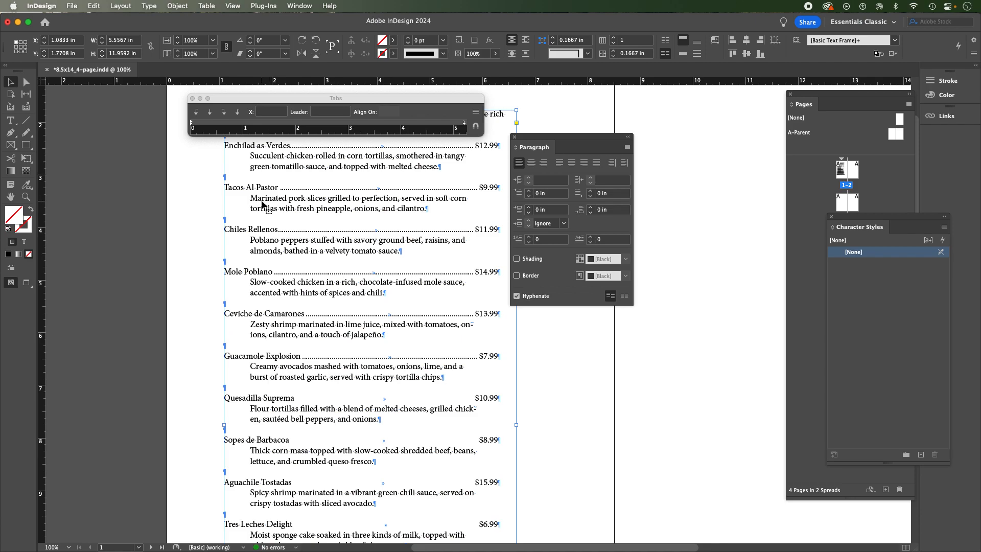
{"action": "scroll", "coordinate": [261, 216], "scroll_direction": "right", "scroll_amount": 5}
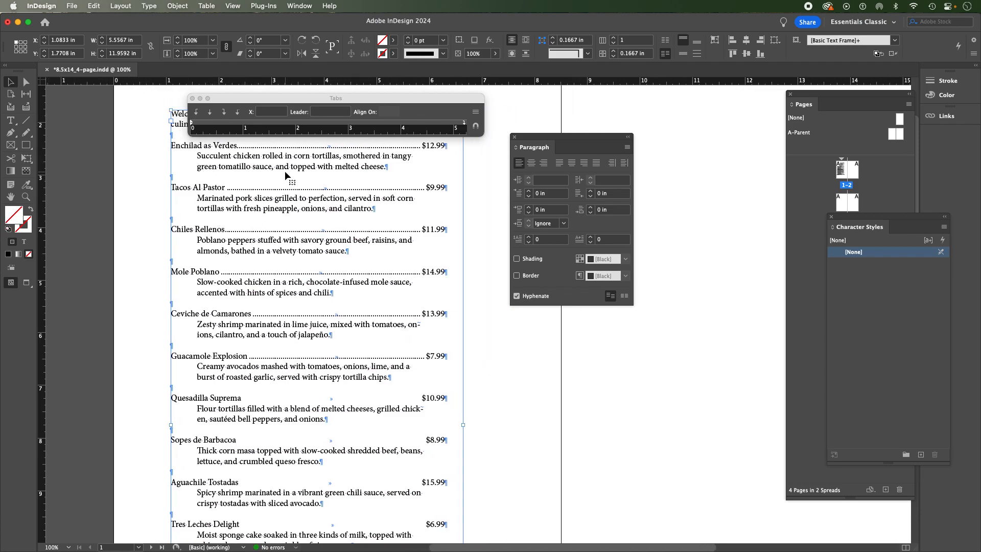
{"action": "scroll", "coordinate": [278, 176], "scroll_direction": "up", "scroll_amount": 2}
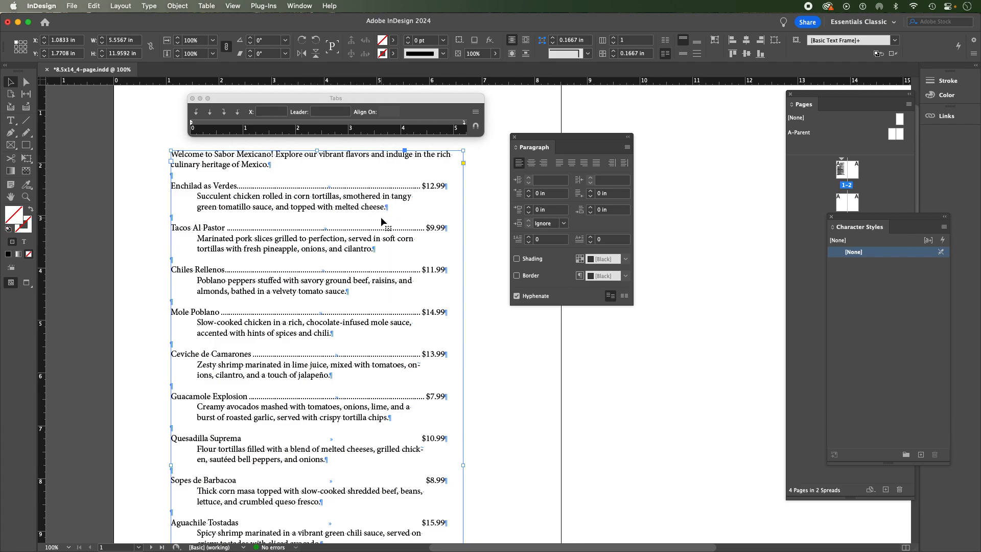
{"action": "scroll", "coordinate": [381, 216], "scroll_direction": "down", "scroll_amount": 5}
{"action": "scroll", "coordinate": [381, 217], "scroll_direction": "up", "scroll_amount": 4}
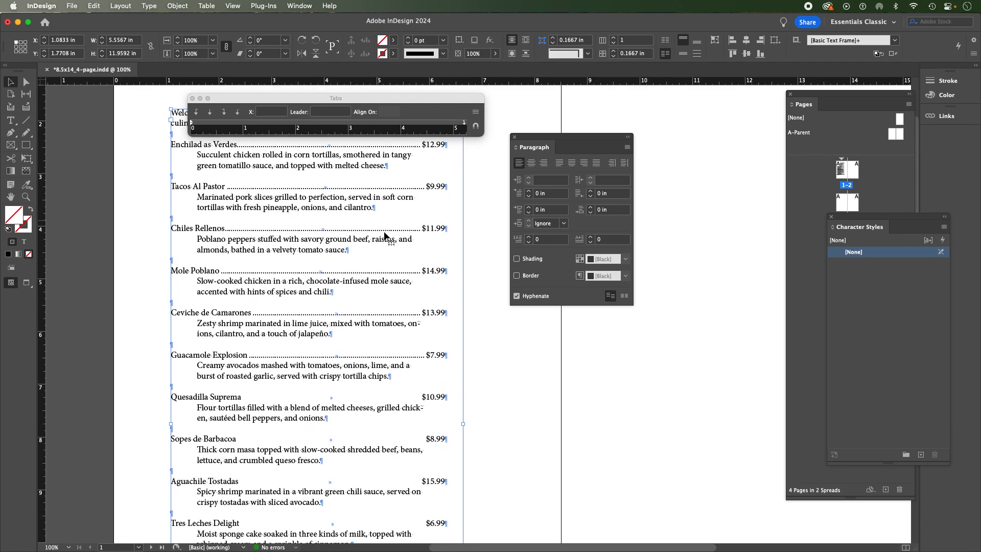